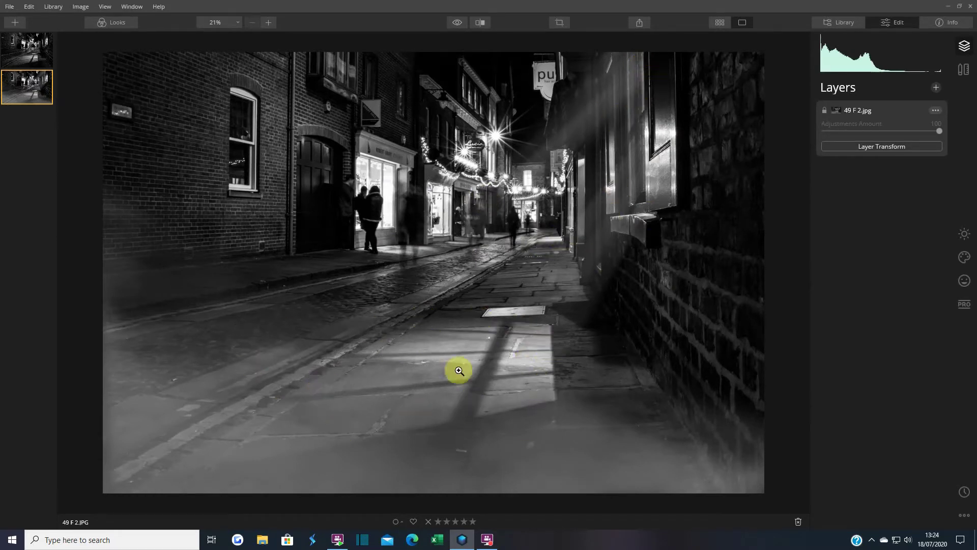
# Select the 49 F 1 photo and browse to the Lum 4 Images folder for a new image layer.
pyautogui.click(23, 62)
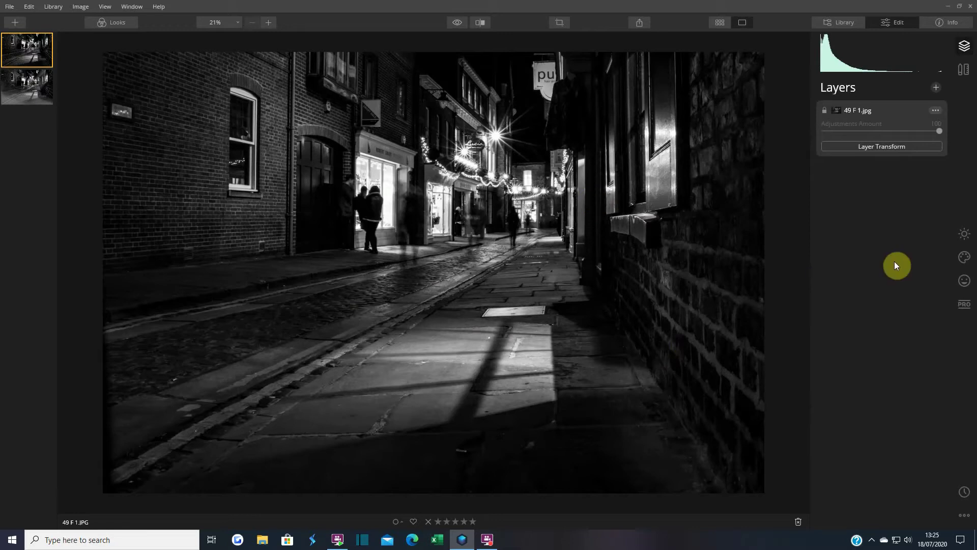
pyautogui.click(937, 87)
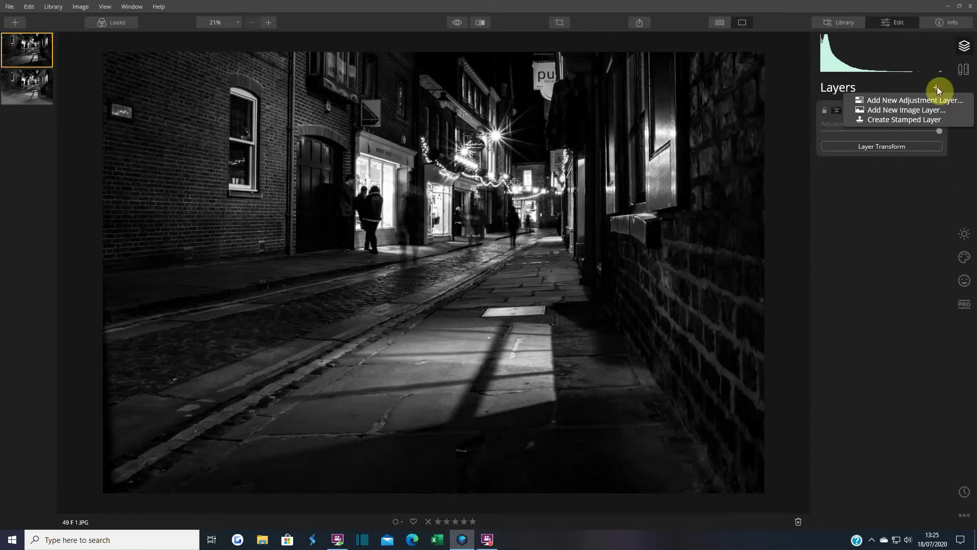
pyautogui.click(881, 113)
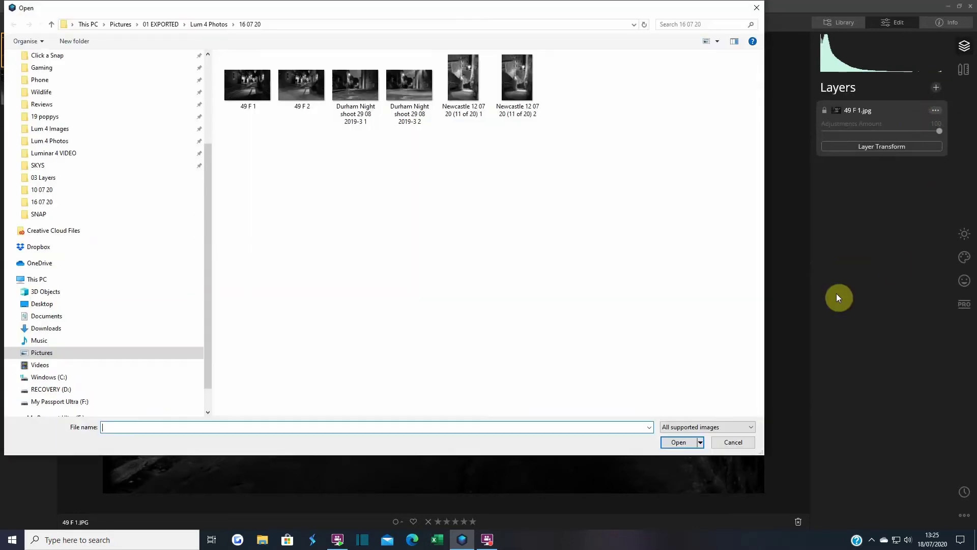
pyautogui.click(81, 142)
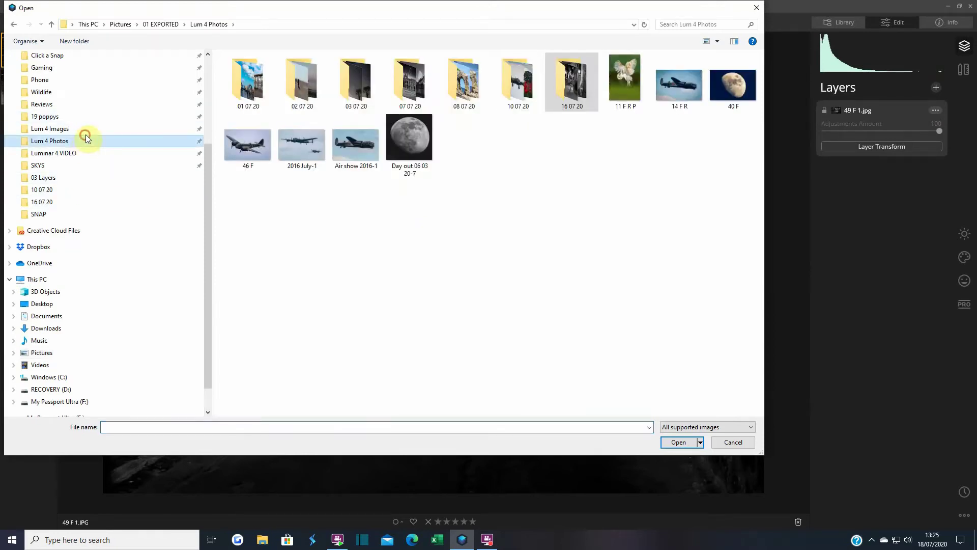
pyautogui.click(85, 134)
# Find the sunrays 6 image in the Lum 4 Images folder and add it as the new layer.
pyautogui.scroll(-10, 371, 312)
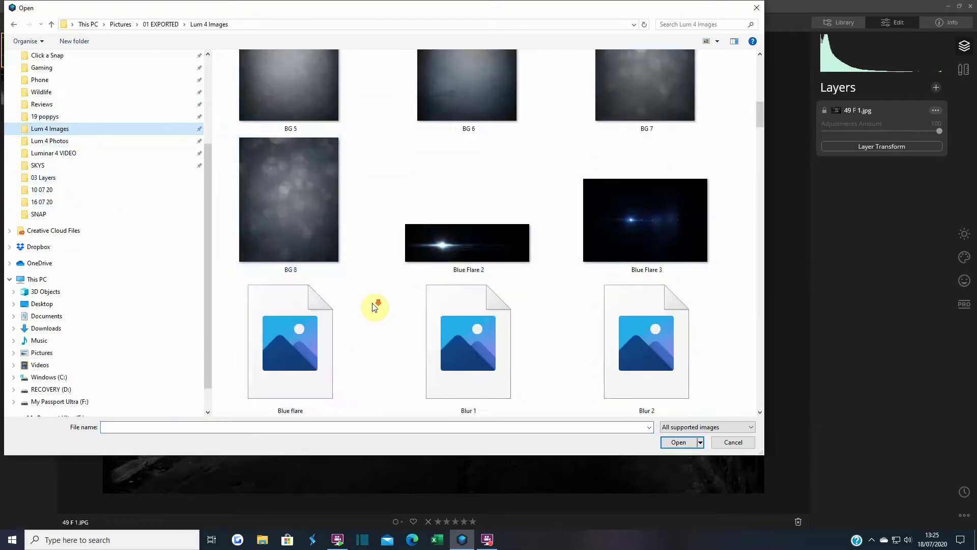
pyautogui.scroll(-15, 373, 309)
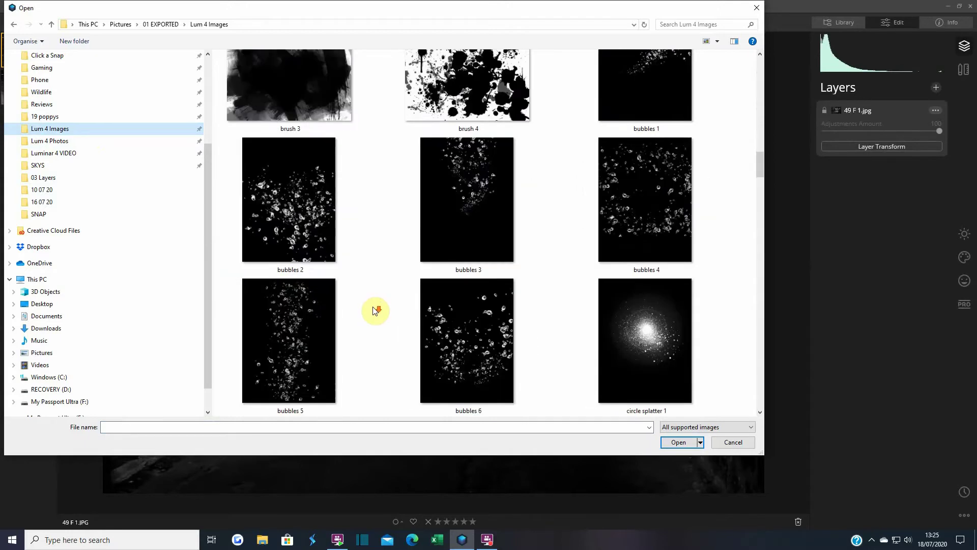
pyautogui.scroll(-15, 375, 311)
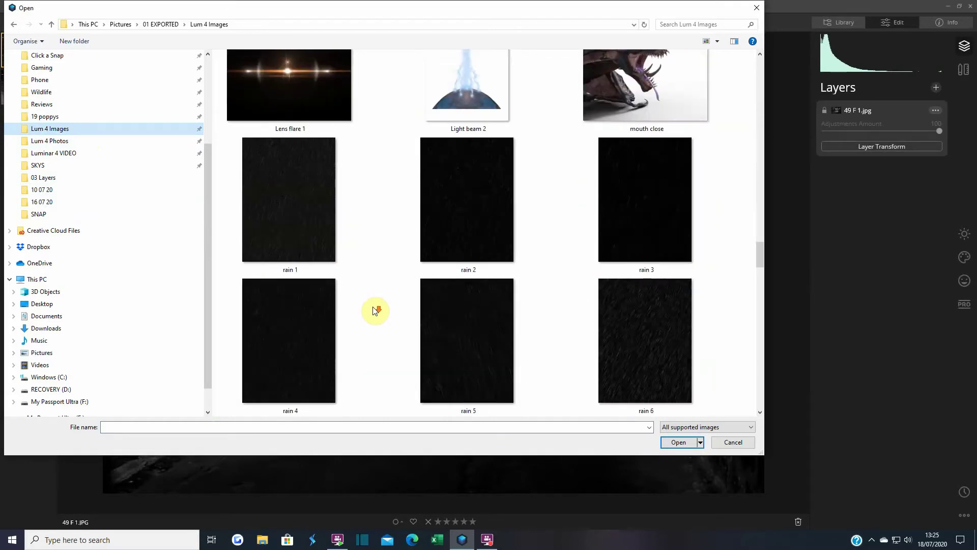
pyautogui.scroll(-15, 375, 311)
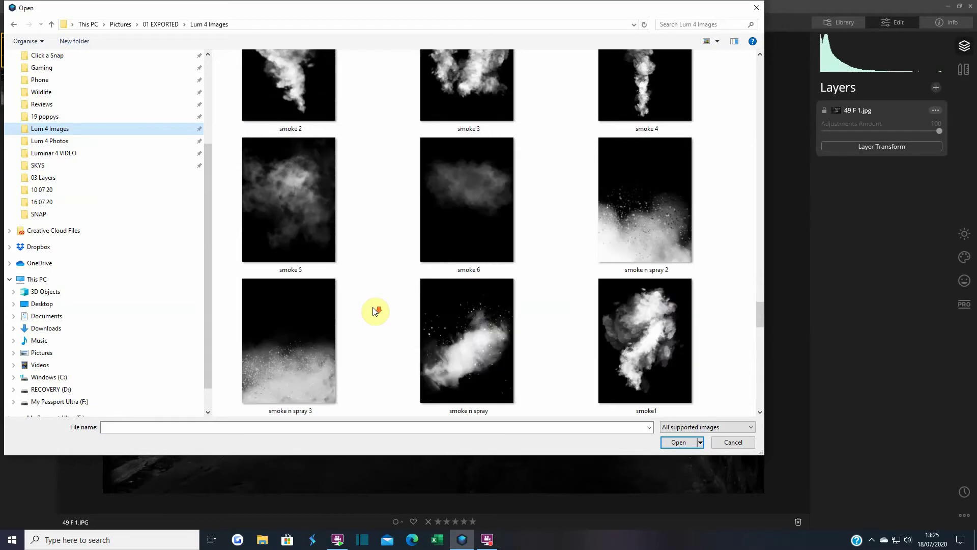
pyautogui.scroll(-10, 375, 311)
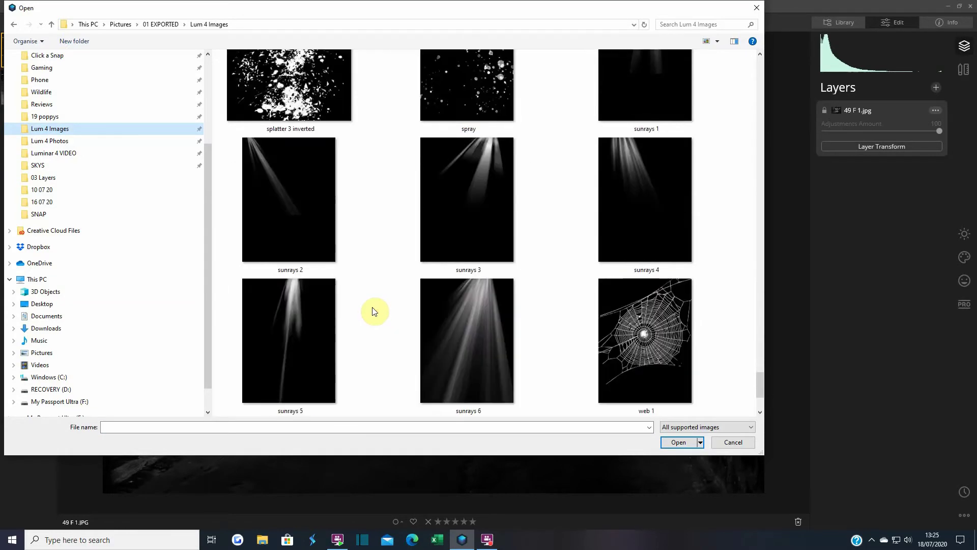
pyautogui.scroll(-3, 375, 311)
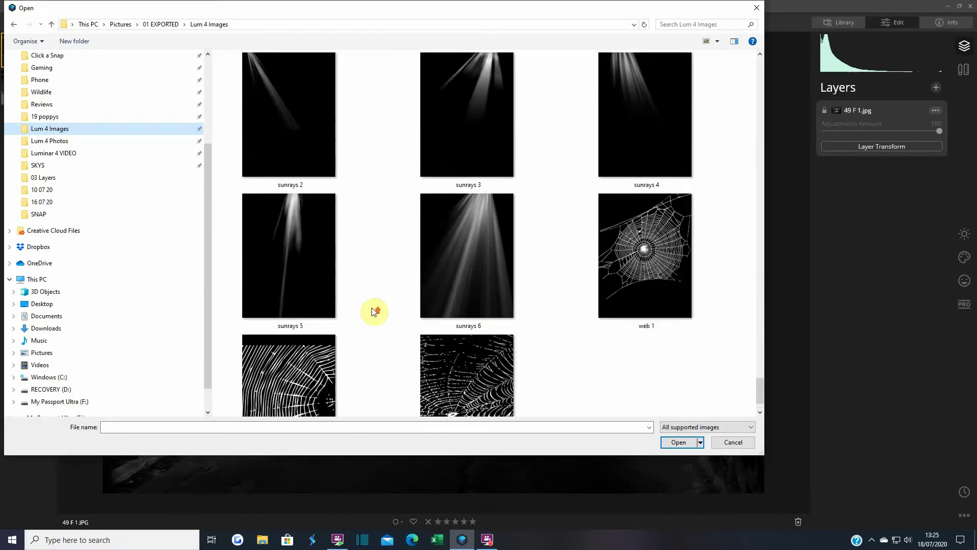
pyautogui.scroll(6, 376, 311)
pyautogui.scroll(-1, 374, 311)
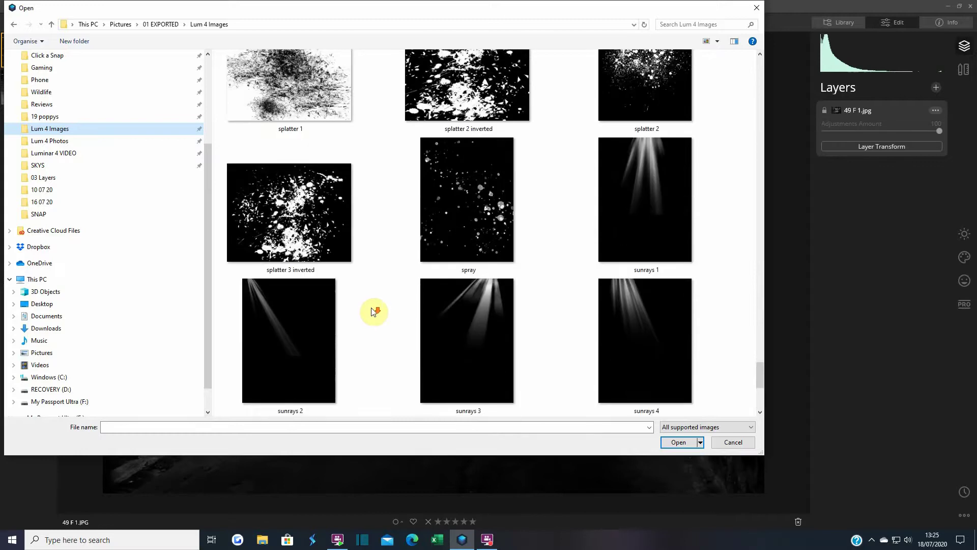
pyautogui.scroll(-3, 373, 312)
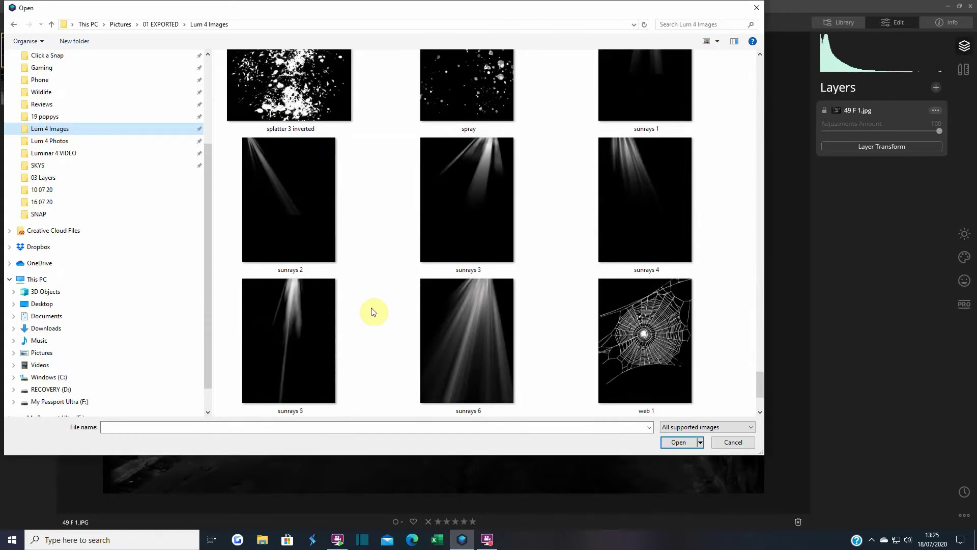
pyautogui.scroll(-3, 373, 312)
pyautogui.click(479, 197)
pyautogui.click(679, 442)
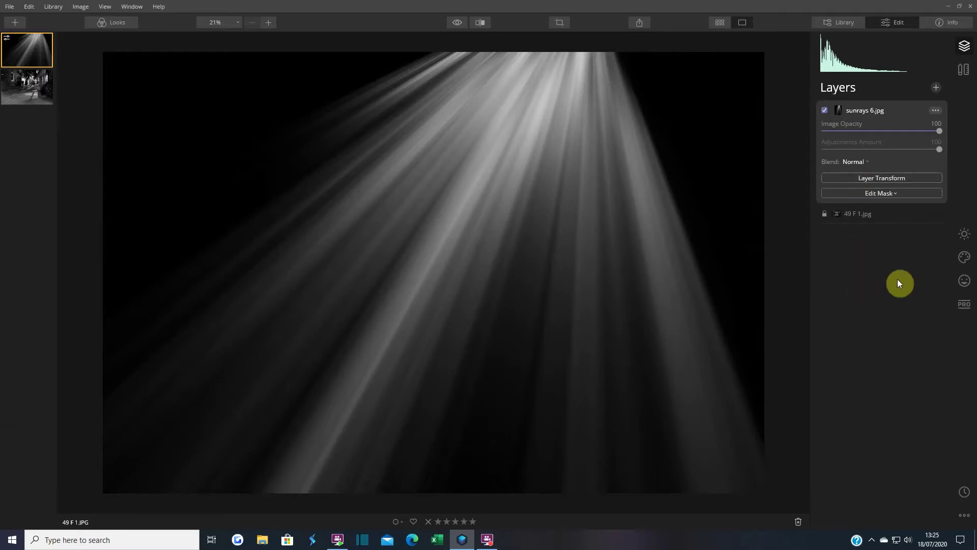
# Reduce the sunrays layer's image opacity to 71.
pyautogui.moveTo(940, 131); pyautogui.dragTo(882, 130)
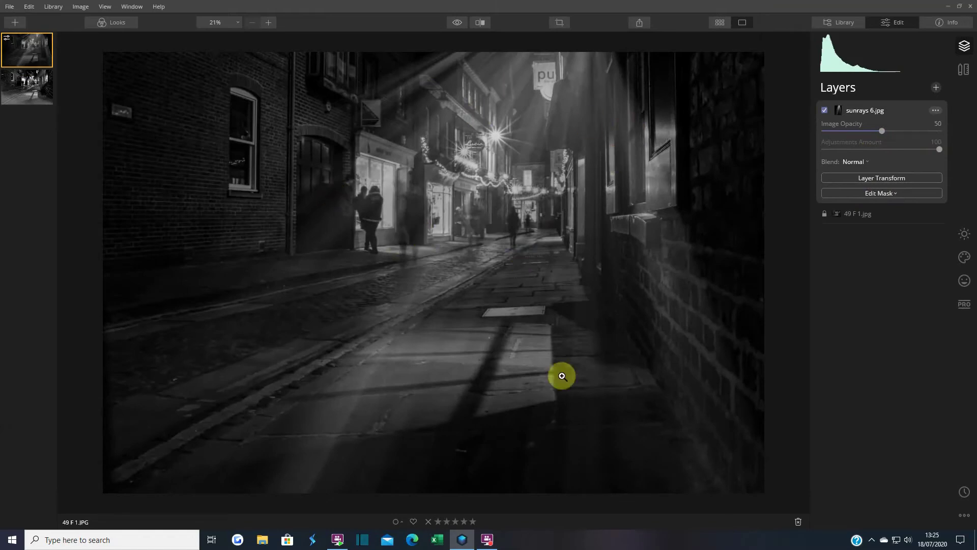
pyautogui.moveTo(883, 130); pyautogui.dragTo(908, 136)
# Transform the sunrays layer: rotate it to 35°, move it so the rays start near the photo's upper-right corner, and enlarge it to about 6651 wide.
pyautogui.click(883, 178)
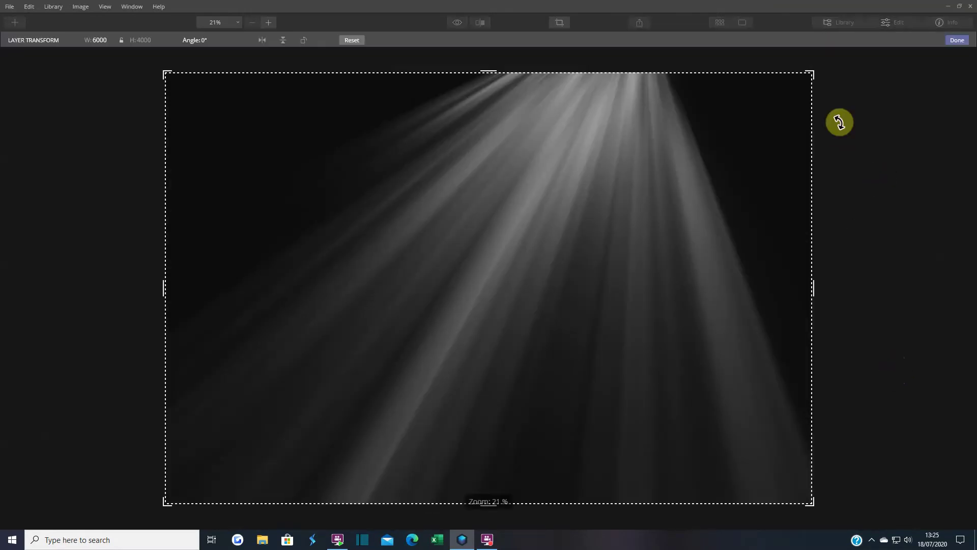
pyautogui.moveTo(832, 84); pyautogui.dragTo(845, 266)
pyautogui.moveTo(565, 227); pyautogui.dragTo(524, 242)
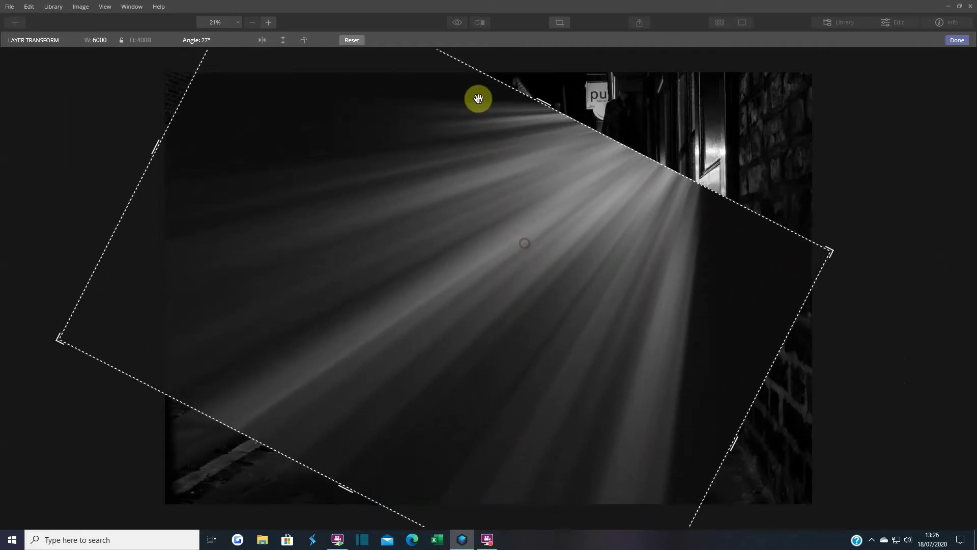
pyautogui.moveTo(530, 62); pyautogui.dragTo(561, 76)
pyautogui.moveTo(492, 191); pyautogui.dragTo(633, 154)
pyautogui.moveTo(353, 169)
pyautogui.mouseDown()
pyautogui.moveTo(363, 189)
pyautogui.moveTo(340, 171)
pyautogui.mouseUp()
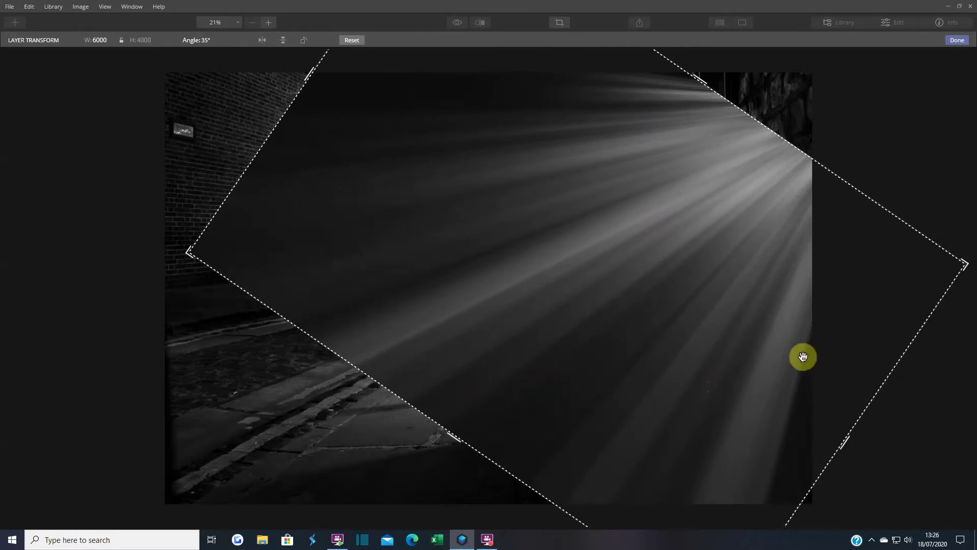
pyautogui.moveTo(191, 252); pyautogui.dragTo(93, 273)
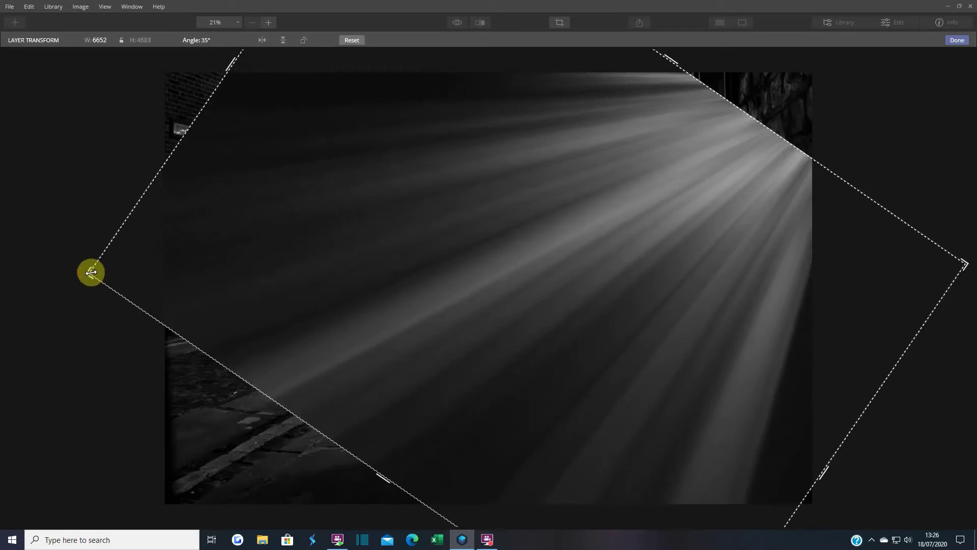
pyautogui.click(961, 41)
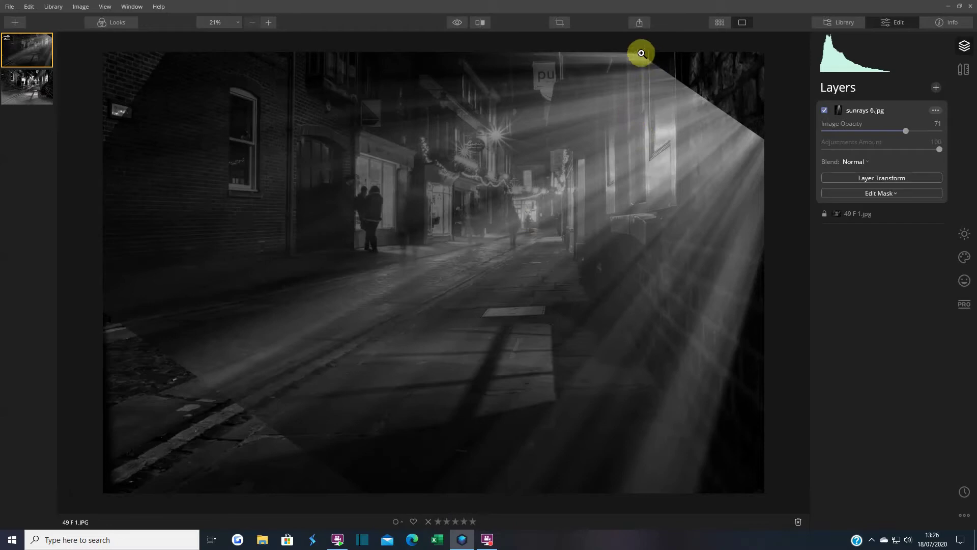
# Shift the sunrays layer further into the upper-right corner, stretch its height to 5000 and rotate it to 29°.
pyautogui.click(888, 177)
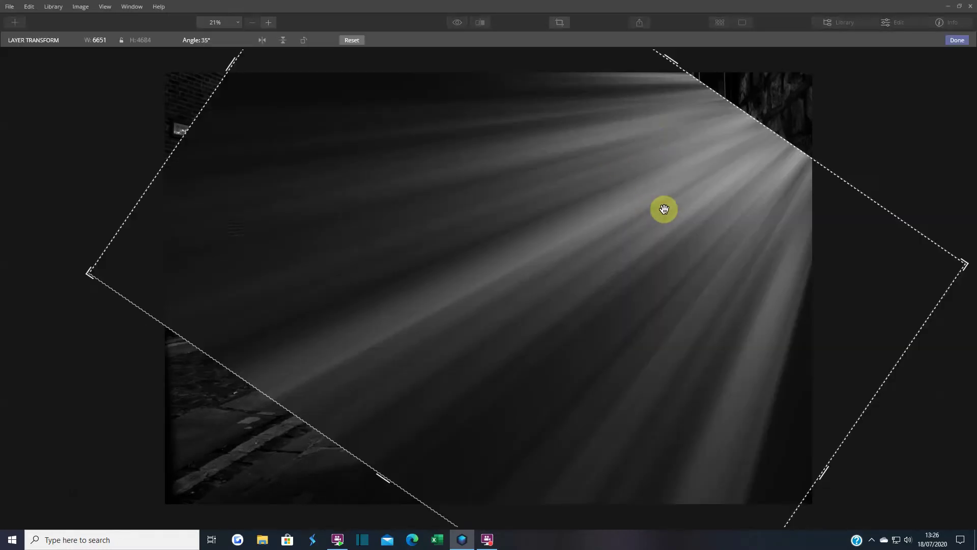
pyautogui.moveTo(665, 209); pyautogui.dragTo(672, 198)
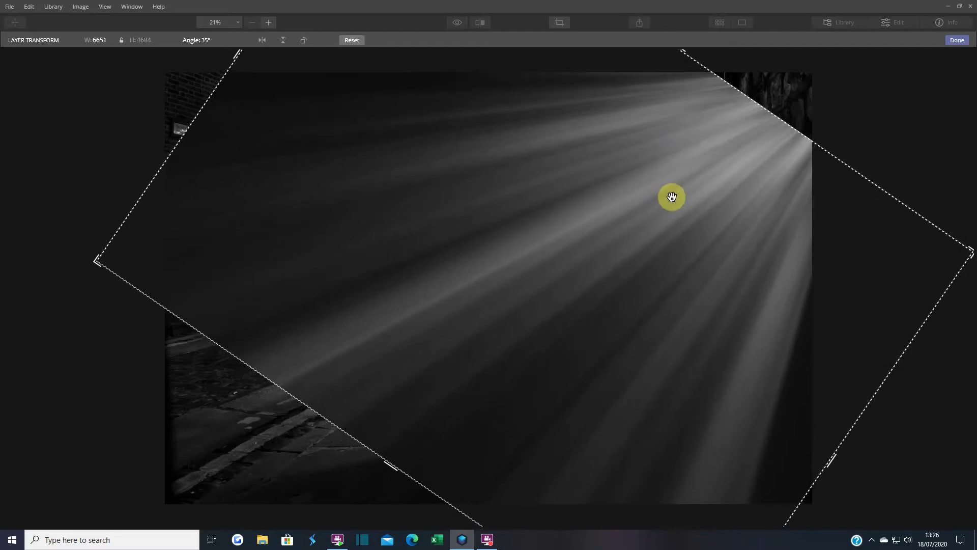
pyautogui.moveTo(764, 105); pyautogui.dragTo(797, 86)
pyautogui.moveTo(332, 463); pyautogui.dragTo(349, 482)
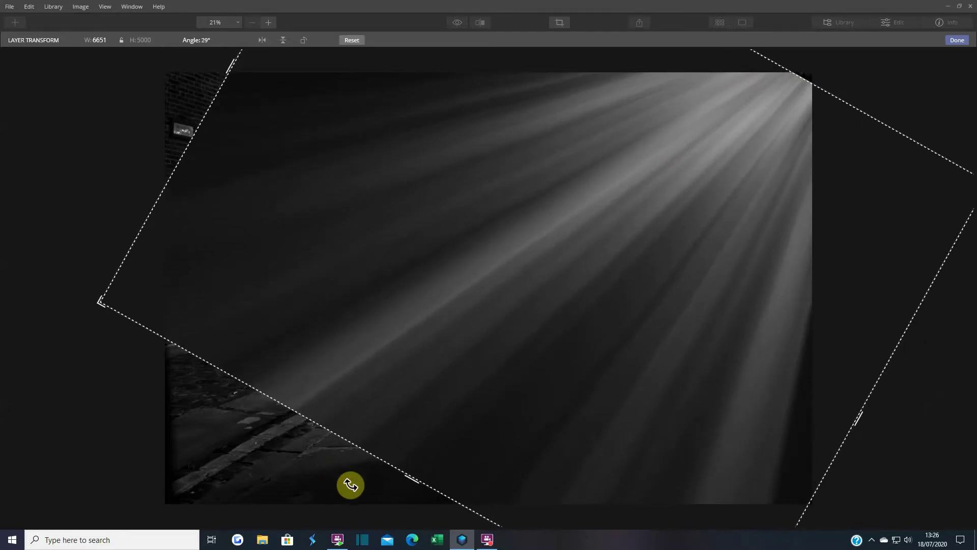
pyautogui.click(962, 43)
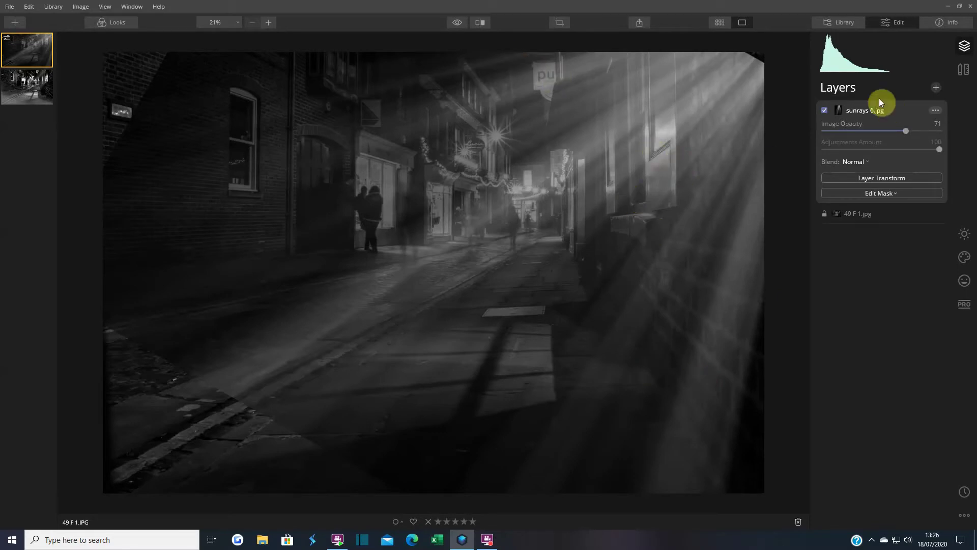
# Move the sunrays layer slightly up and to the left, and rotate it to 26°.
pyautogui.click(871, 178)
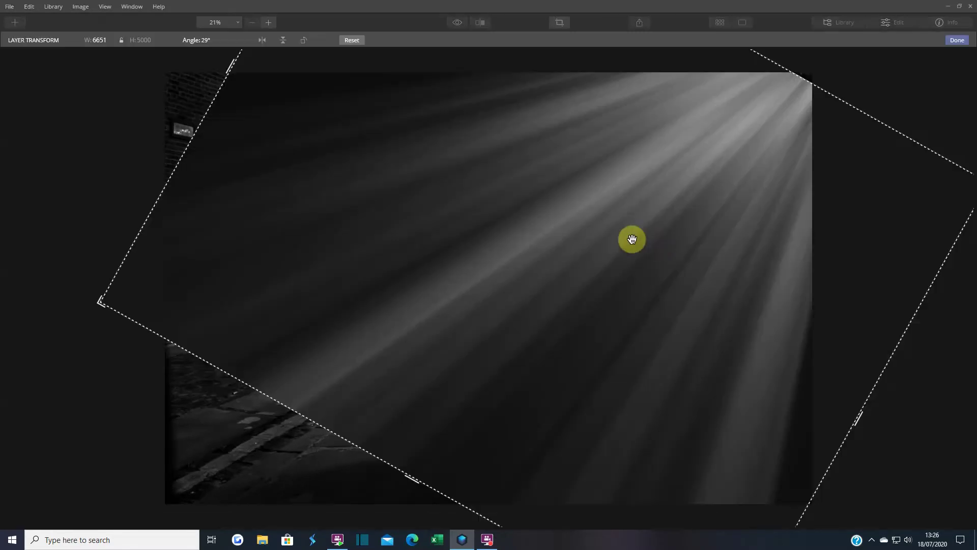
pyautogui.moveTo(632, 247); pyautogui.dragTo(599, 232)
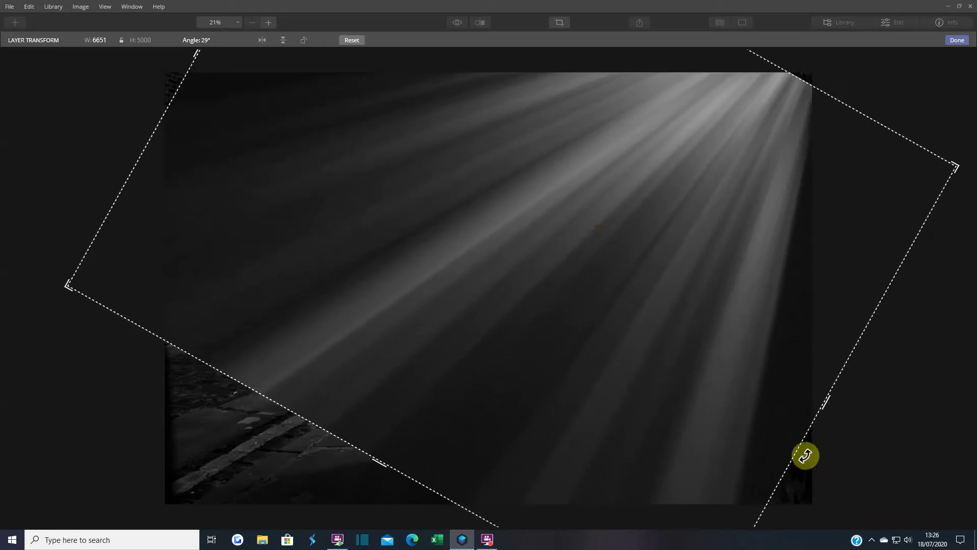
pyautogui.moveTo(818, 451); pyautogui.dragTo(921, 227)
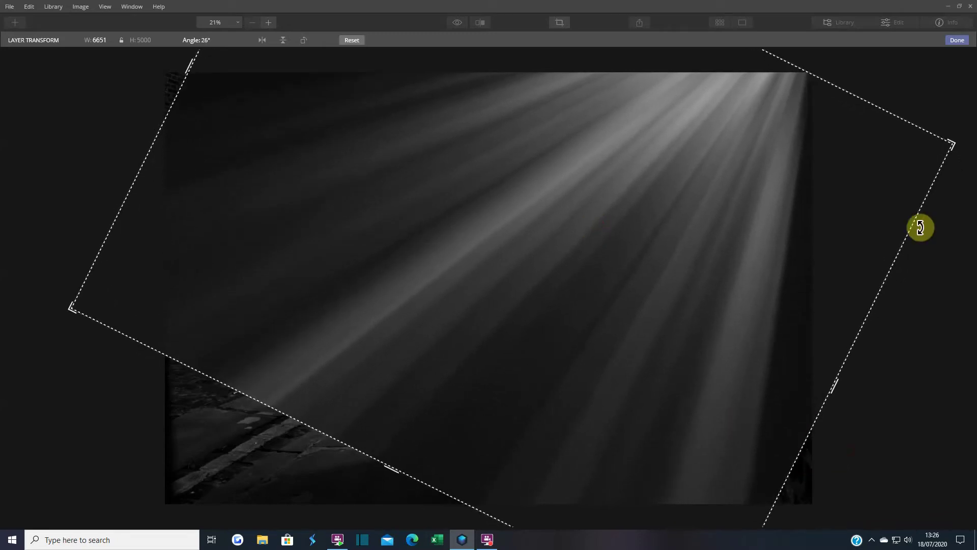
pyautogui.click(953, 41)
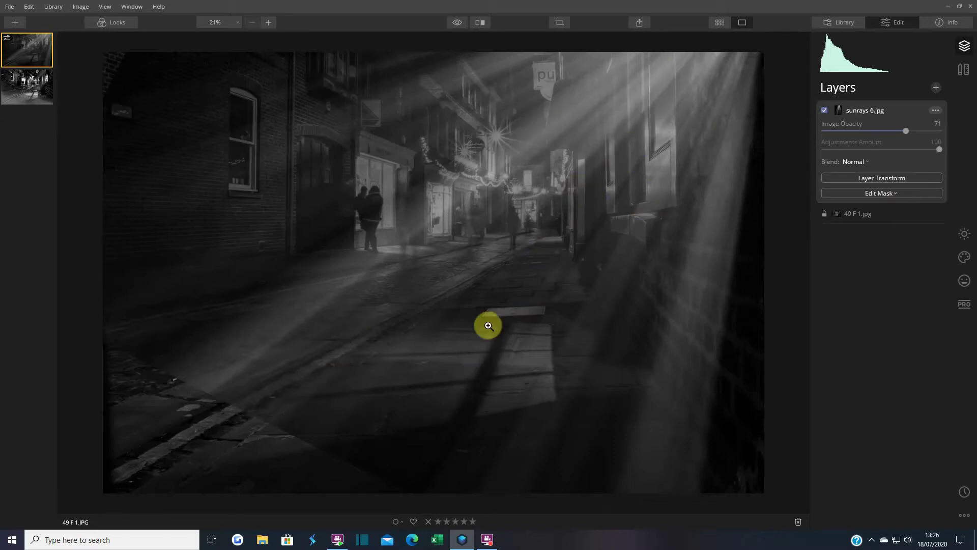
# Start a brush mask on the sunrays layer in Erase mode with the brush opacity at 100%.
pyautogui.click(865, 193)
pyautogui.click(857, 207)
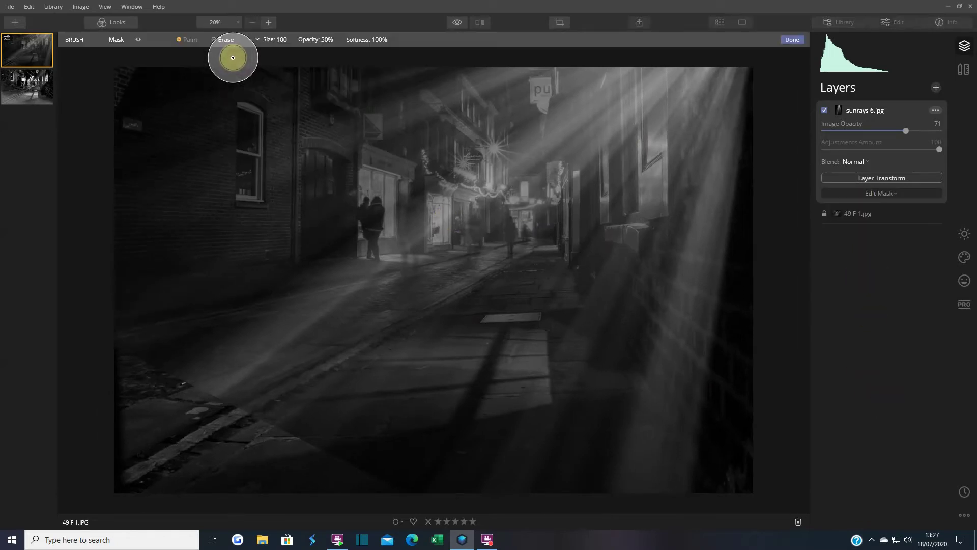
pyautogui.click(225, 41)
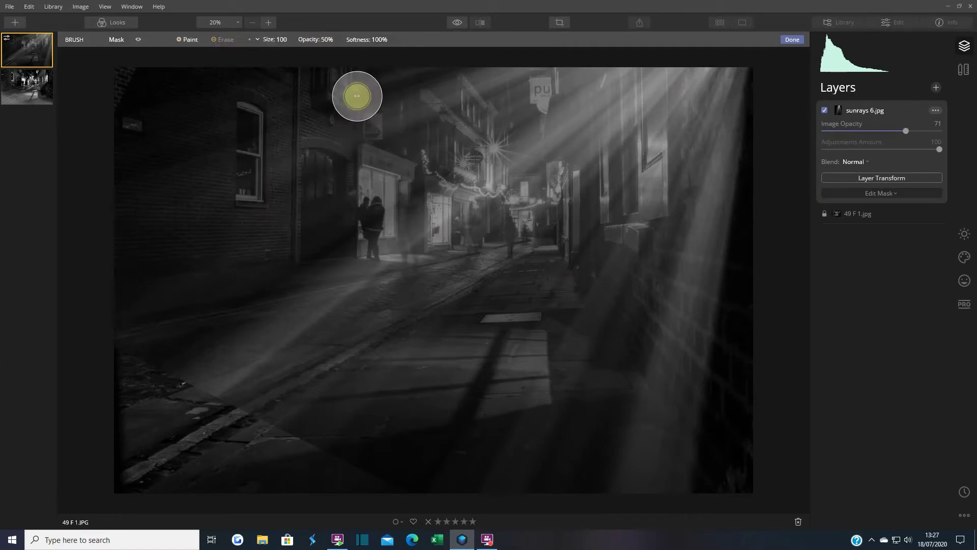
pyautogui.click(335, 40)
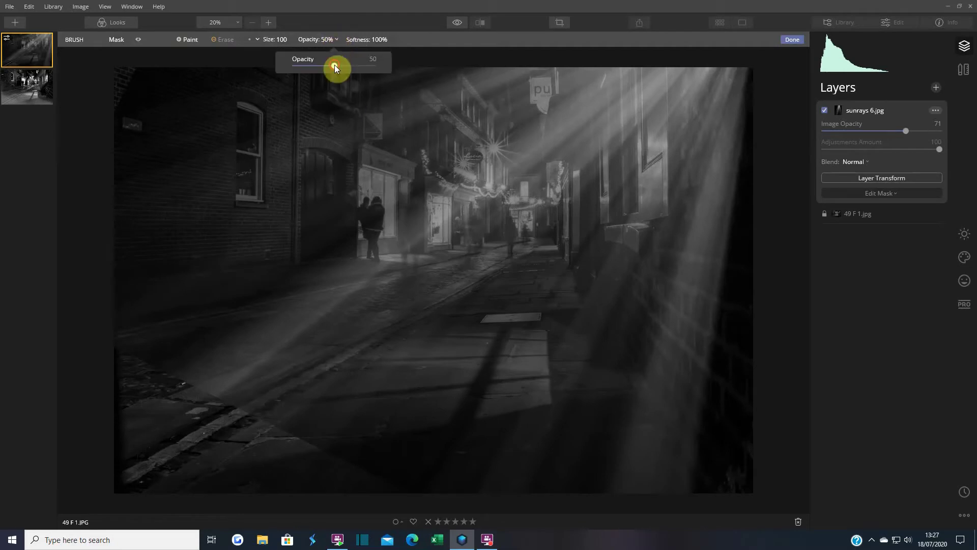
pyautogui.moveTo(335, 65); pyautogui.dragTo(375, 69)
pyautogui.click(218, 95)
# Erase the sunrays from the left-hand buildings and road, the lower foreground and the right-hand brick wall.
pyautogui.moveTo(175, 400)
pyautogui.mouseDown()
pyautogui.moveTo(212, 384)
pyautogui.moveTo(254, 424)
pyautogui.moveTo(182, 364)
pyautogui.moveTo(286, 421)
pyautogui.mouseUp()
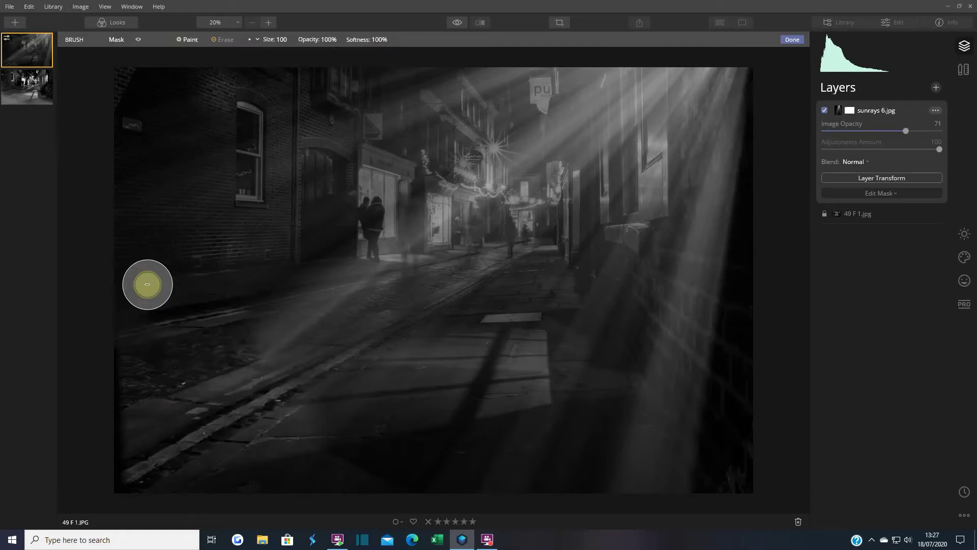
pyautogui.moveTo(246, 168)
pyautogui.mouseDown()
pyautogui.moveTo(216, 276)
pyautogui.moveTo(215, 142)
pyautogui.moveTo(128, 172)
pyautogui.moveTo(199, 108)
pyautogui.moveTo(200, 163)
pyautogui.moveTo(452, 75)
pyautogui.moveTo(196, 268)
pyautogui.moveTo(324, 189)
pyautogui.moveTo(188, 276)
pyautogui.moveTo(362, 192)
pyautogui.moveTo(326, 175)
pyautogui.moveTo(519, 65)
pyautogui.moveTo(444, 111)
pyautogui.moveTo(278, 160)
pyautogui.moveTo(411, 59)
pyautogui.moveTo(263, 105)
pyautogui.moveTo(311, 151)
pyautogui.moveTo(415, 123)
pyautogui.moveTo(254, 249)
pyautogui.moveTo(401, 168)
pyautogui.moveTo(206, 289)
pyautogui.moveTo(281, 264)
pyautogui.moveTo(230, 303)
pyautogui.moveTo(252, 381)
pyautogui.moveTo(185, 417)
pyautogui.mouseUp()
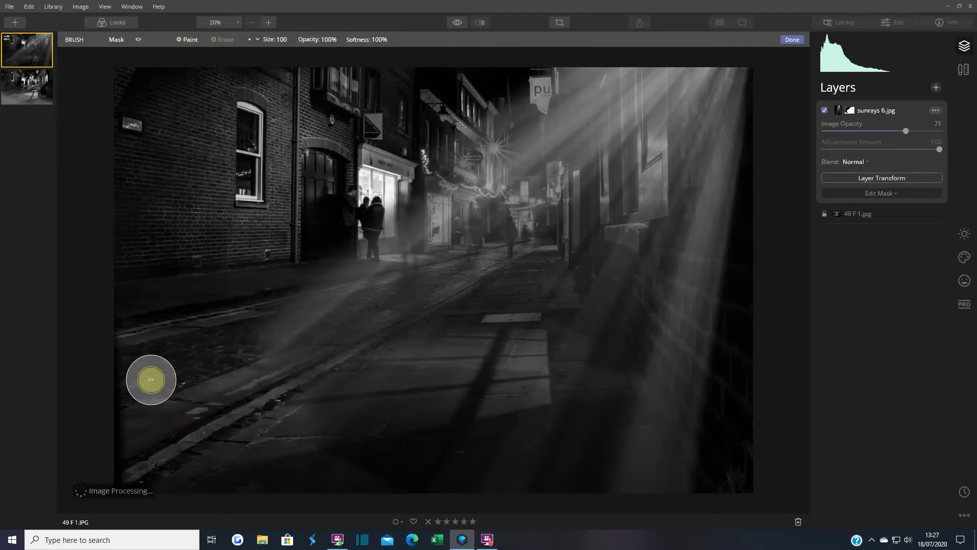
pyautogui.moveTo(430, 461)
pyautogui.mouseDown()
pyautogui.moveTo(508, 454)
pyautogui.moveTo(571, 463)
pyautogui.moveTo(723, 443)
pyautogui.moveTo(662, 402)
pyautogui.moveTo(781, 26)
pyautogui.moveTo(734, 97)
pyautogui.moveTo(678, 78)
pyautogui.moveTo(665, 96)
pyautogui.moveTo(672, 217)
pyautogui.moveTo(696, 99)
pyautogui.moveTo(725, 152)
pyautogui.moveTo(617, 380)
pyautogui.moveTo(635, 358)
pyautogui.moveTo(707, 341)
pyautogui.mouseUp()
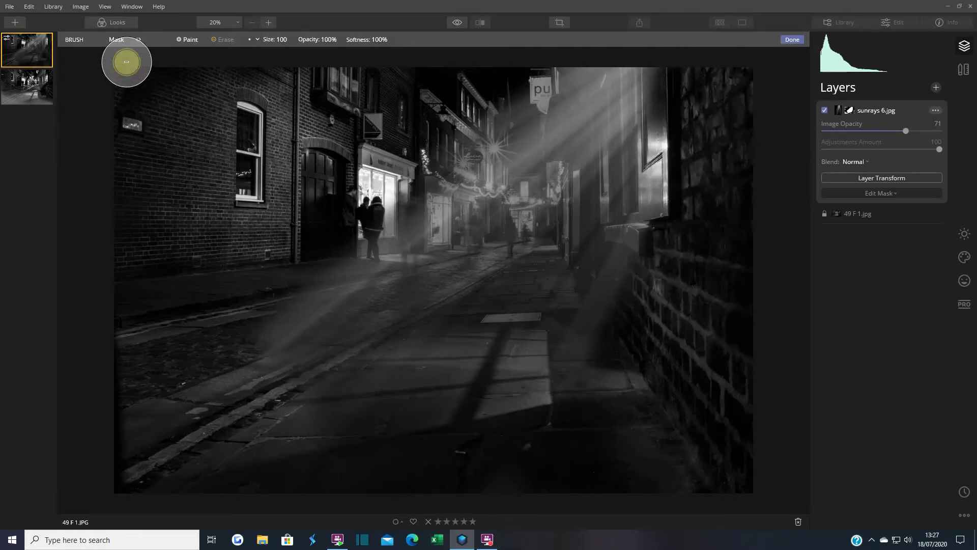
# Show the mask overlay and erase the leftover mask patches around the photo's edges and corners.
pyautogui.click(138, 39)
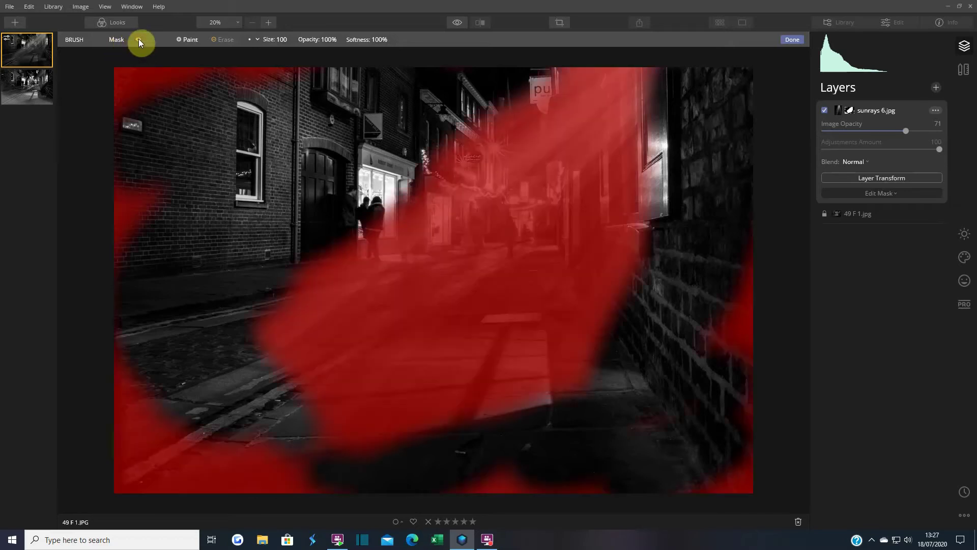
pyautogui.moveTo(753, 211); pyautogui.dragTo(732, 409)
pyautogui.moveTo(712, 480)
pyautogui.mouseDown()
pyautogui.moveTo(296, 467)
pyautogui.moveTo(268, 448)
pyautogui.moveTo(44, 455)
pyautogui.moveTo(223, 495)
pyautogui.moveTo(152, 374)
pyautogui.moveTo(128, 417)
pyautogui.moveTo(162, 450)
pyautogui.moveTo(171, 444)
pyautogui.moveTo(127, 213)
pyautogui.moveTo(103, 273)
pyautogui.moveTo(178, 190)
pyautogui.moveTo(152, 140)
pyautogui.moveTo(155, 98)
pyautogui.moveTo(108, 74)
pyautogui.moveTo(167, 81)
pyautogui.moveTo(104, 88)
pyautogui.moveTo(212, 76)
pyautogui.moveTo(364, 80)
pyautogui.moveTo(253, 86)
pyautogui.moveTo(385, 91)
pyautogui.mouseUp()
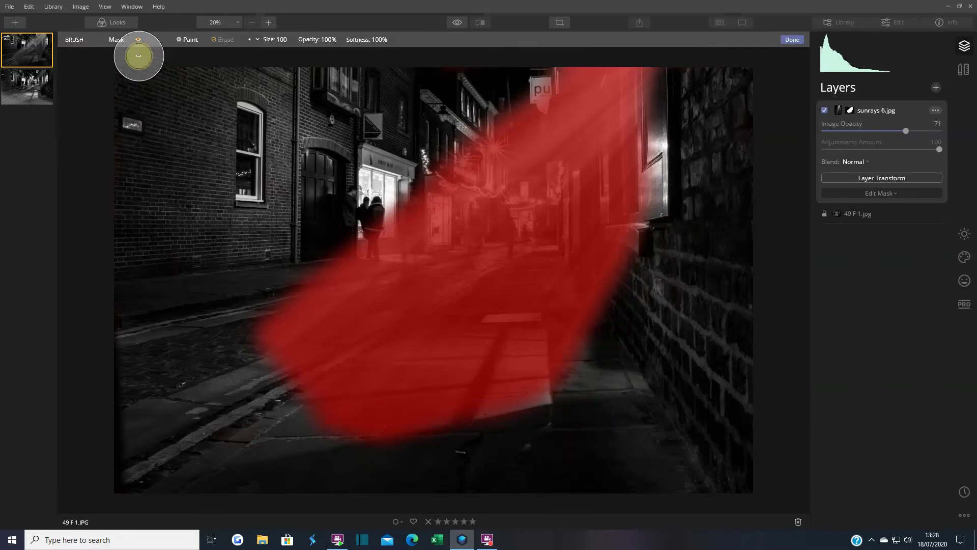
# Hide the mask overlay and raise the sunrays layer's image opacity to 100.
pyautogui.click(138, 39)
pyautogui.click(887, 178)
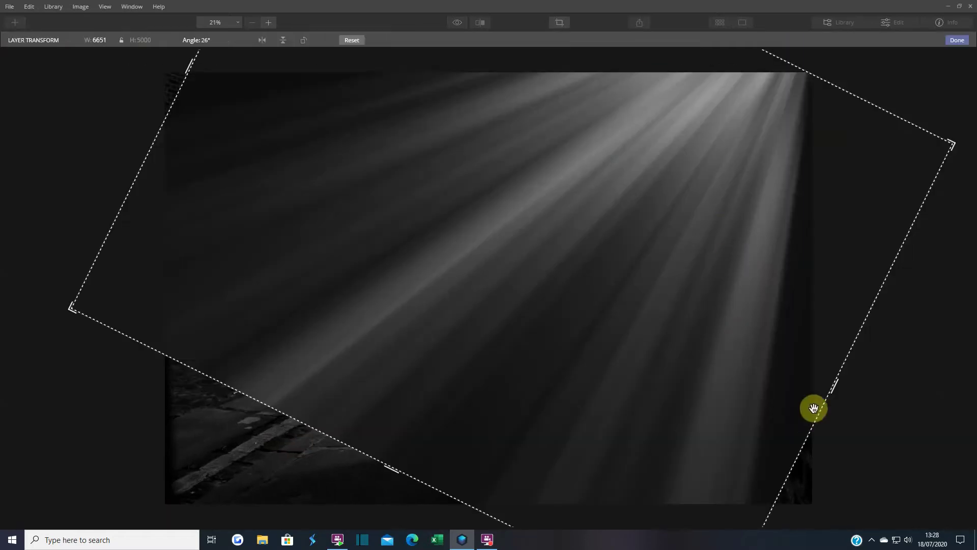
pyautogui.click(958, 40)
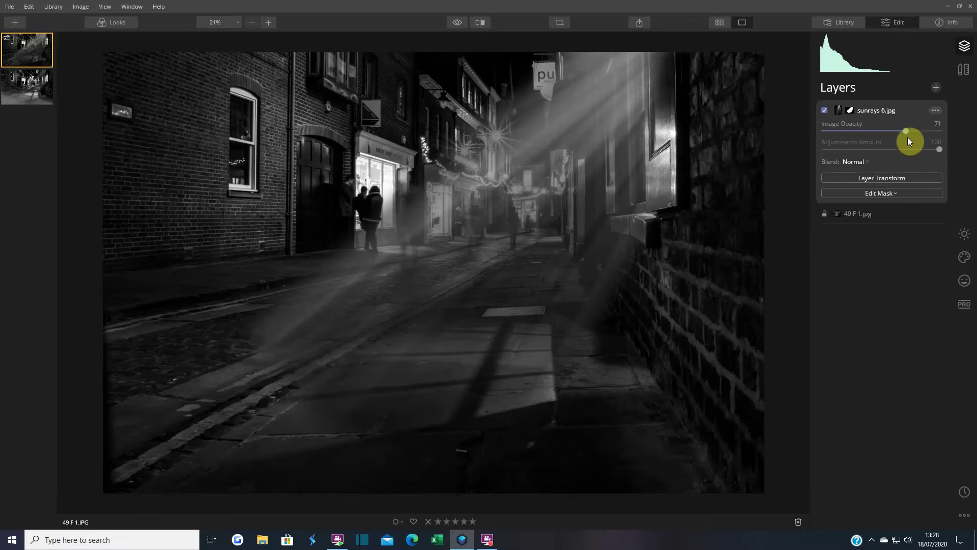
pyautogui.moveTo(914, 135); pyautogui.dragTo(926, 135)
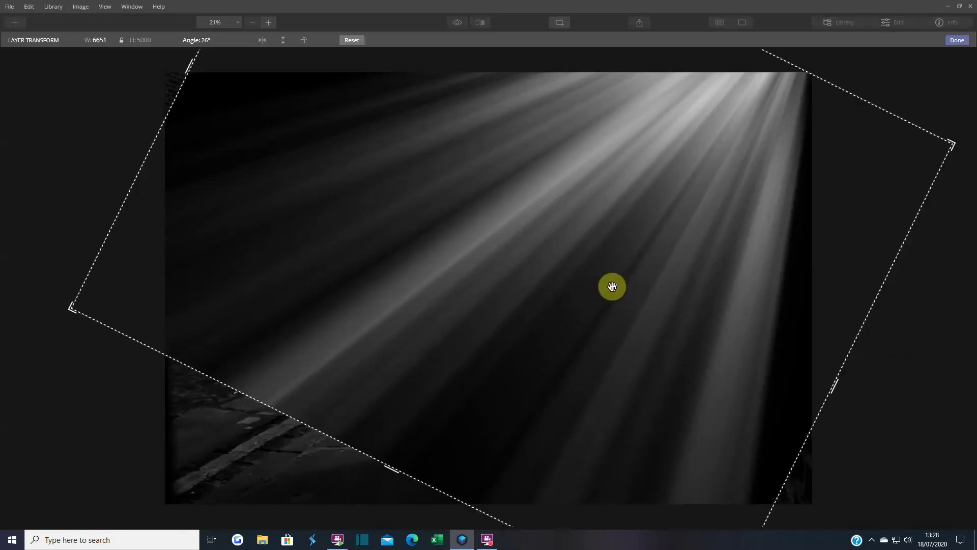
# Move the sunrays layer to the right and slightly down, and rotate it to 22°.
pyautogui.moveTo(612, 286); pyautogui.dragTo(678, 303)
pyautogui.click(957, 40)
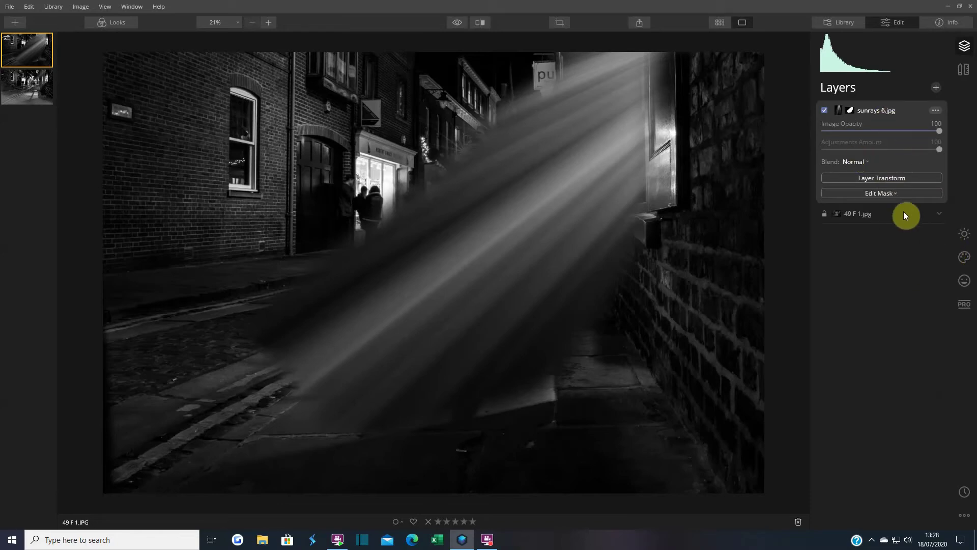
pyautogui.click(886, 178)
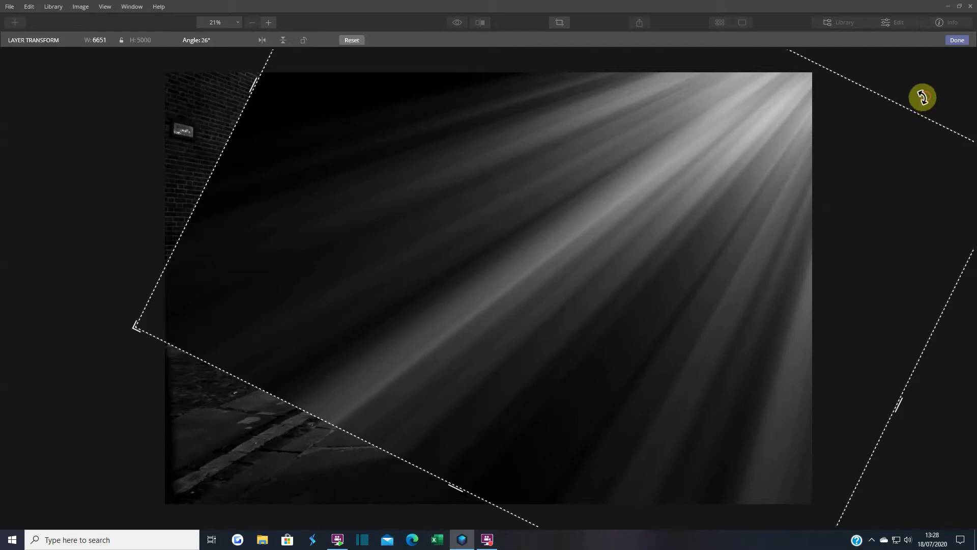
pyautogui.moveTo(922, 97); pyautogui.dragTo(956, 44)
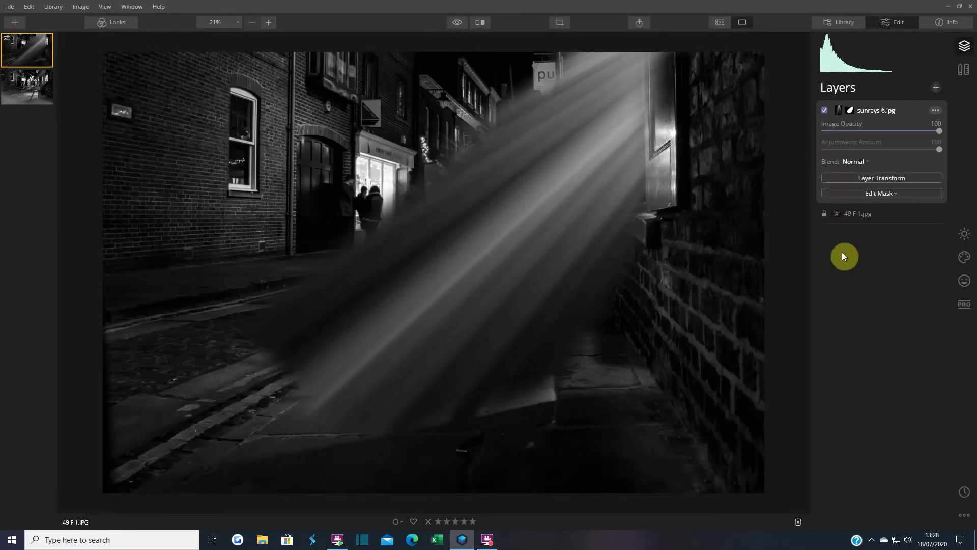
# Set the sunrays layer's blend mode to Screen and its image opacity to 80.
pyautogui.moveTo(939, 130); pyautogui.dragTo(873, 135)
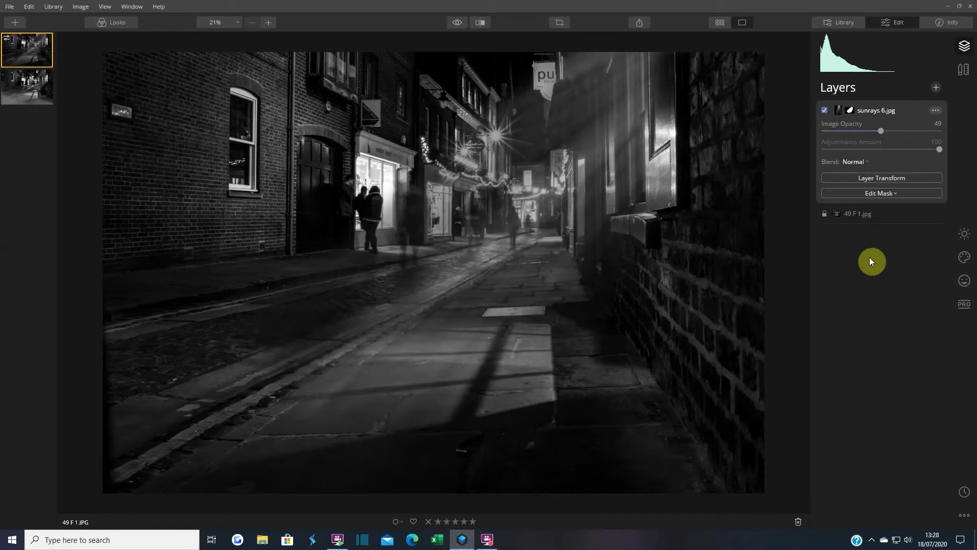
pyautogui.click(866, 162)
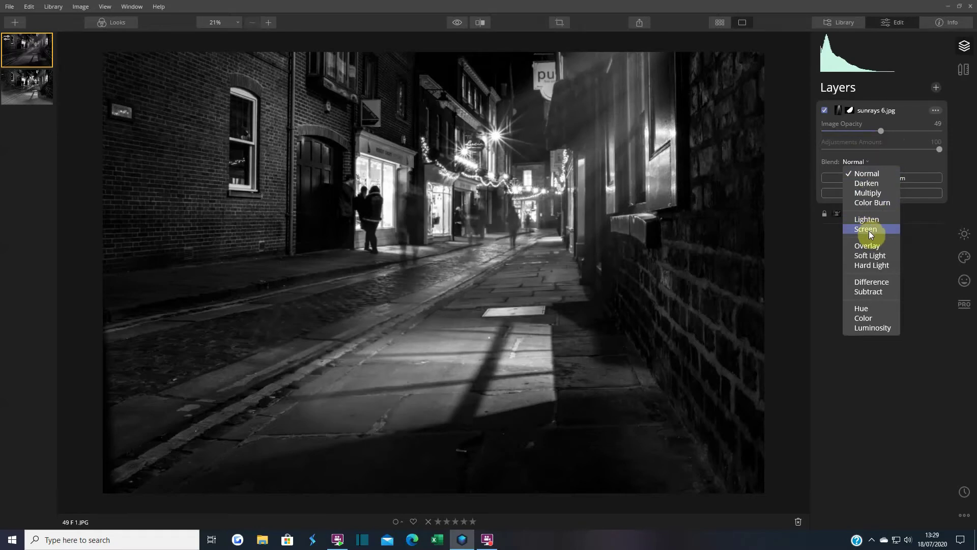
pyautogui.click(869, 228)
pyautogui.click(881, 133)
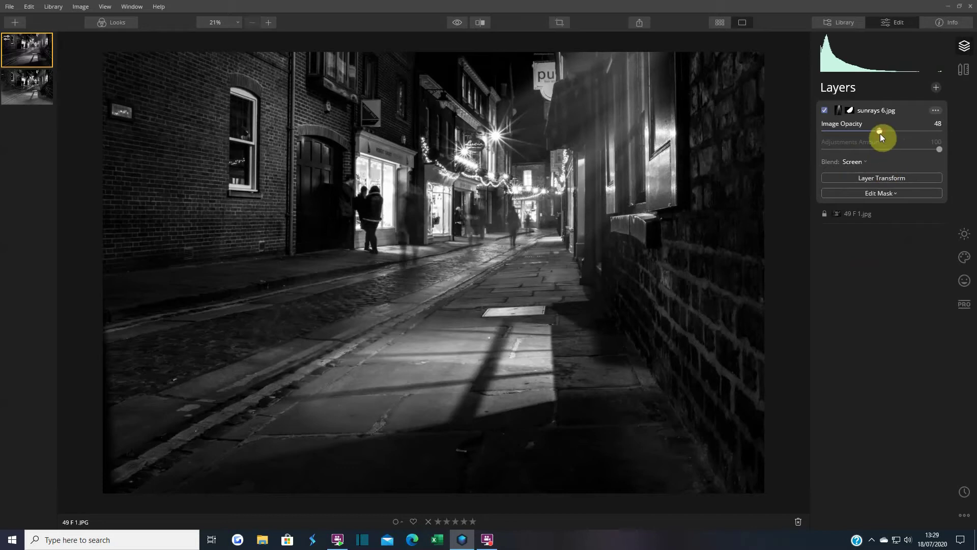
pyautogui.click(917, 136)
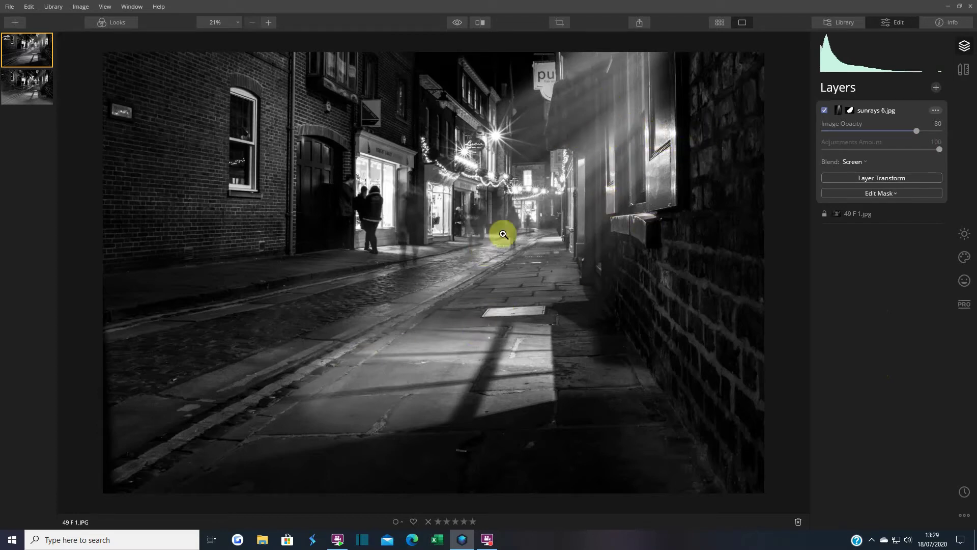
# Rotate the sunrays layer in two stages, first to 18° and finally to 13°.
pyautogui.click(883, 180)
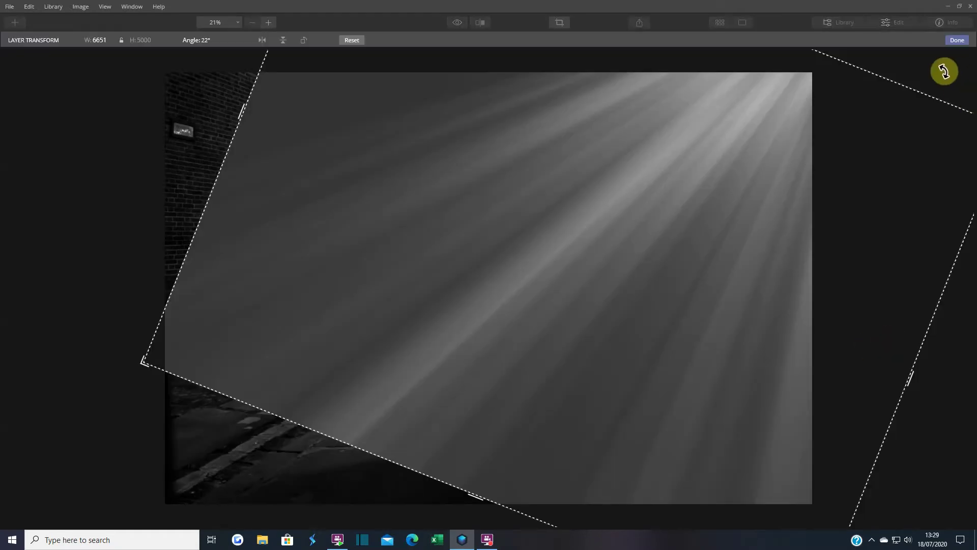
pyautogui.moveTo(938, 72); pyautogui.dragTo(906, 62)
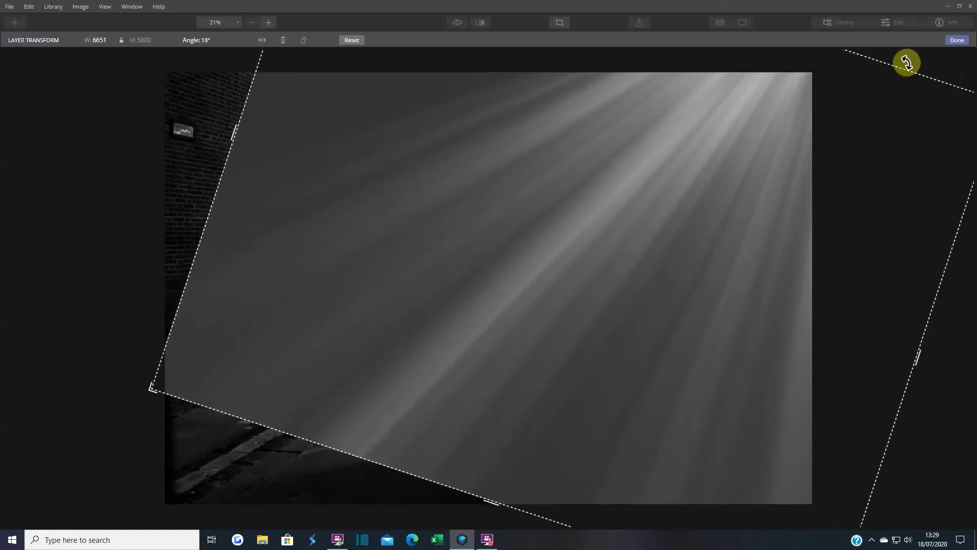
pyautogui.click(951, 42)
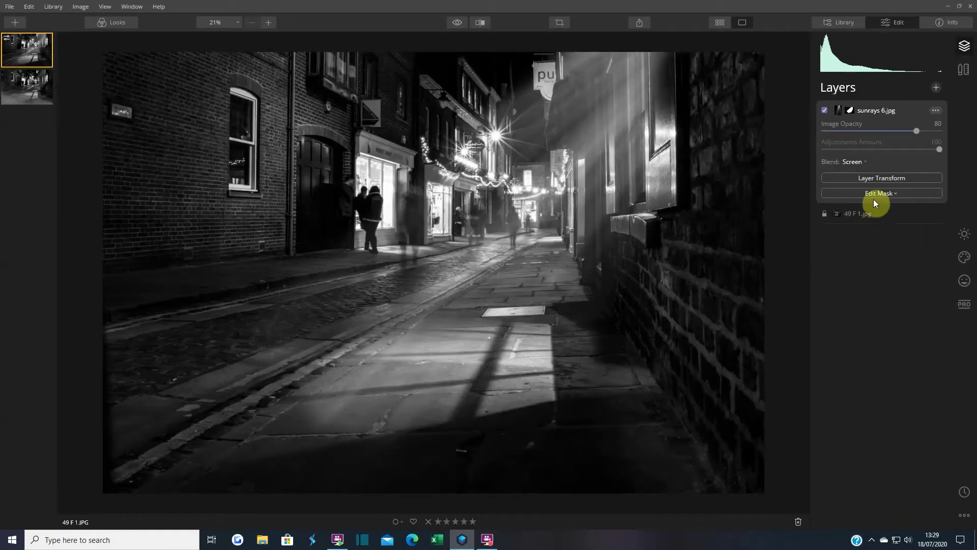
pyautogui.click(882, 176)
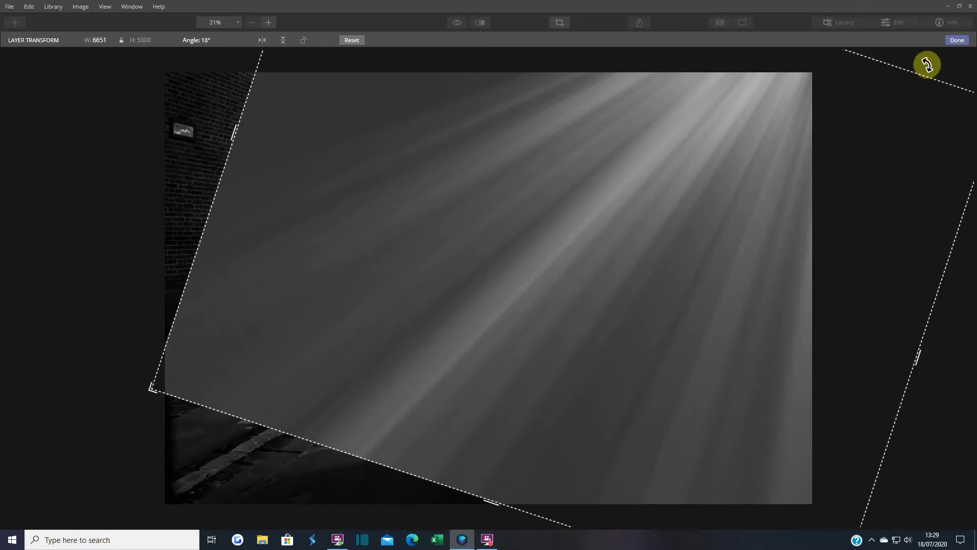
pyautogui.moveTo(927, 65); pyautogui.dragTo(894, 50)
pyautogui.click(955, 40)
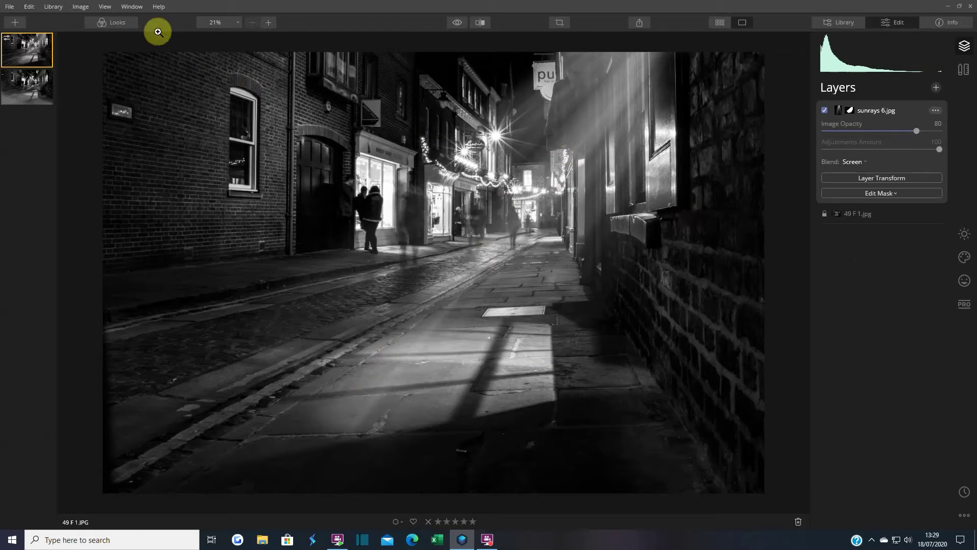
# Extend the sunrays mask over the lower-left road and pavement with the mask brush in Paint mode, using the mask overlay as a guide.
pyautogui.click(882, 194)
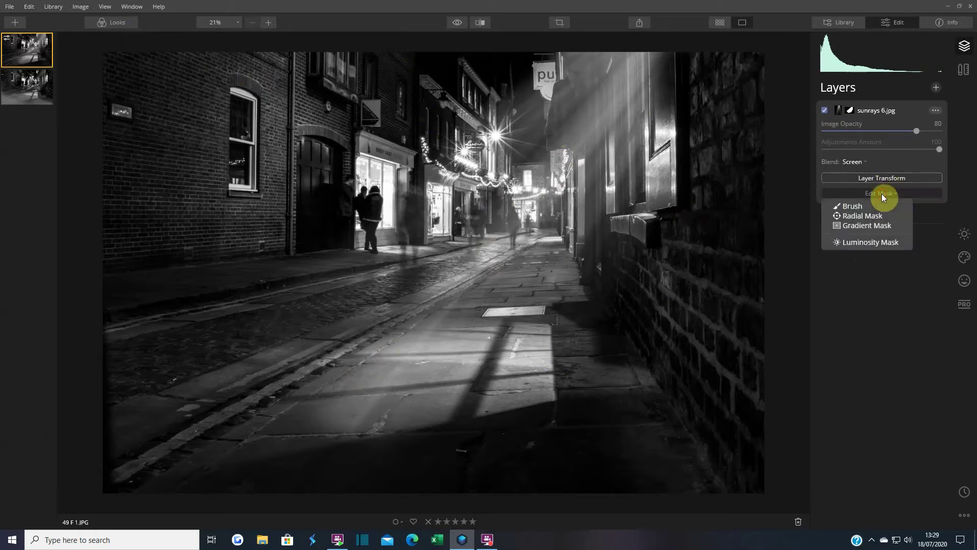
pyautogui.click(849, 203)
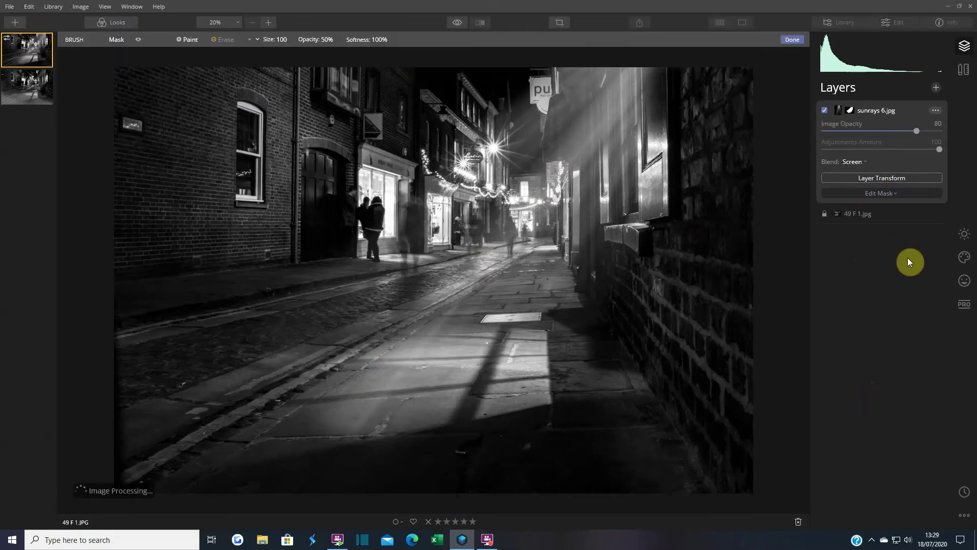
pyautogui.click(139, 41)
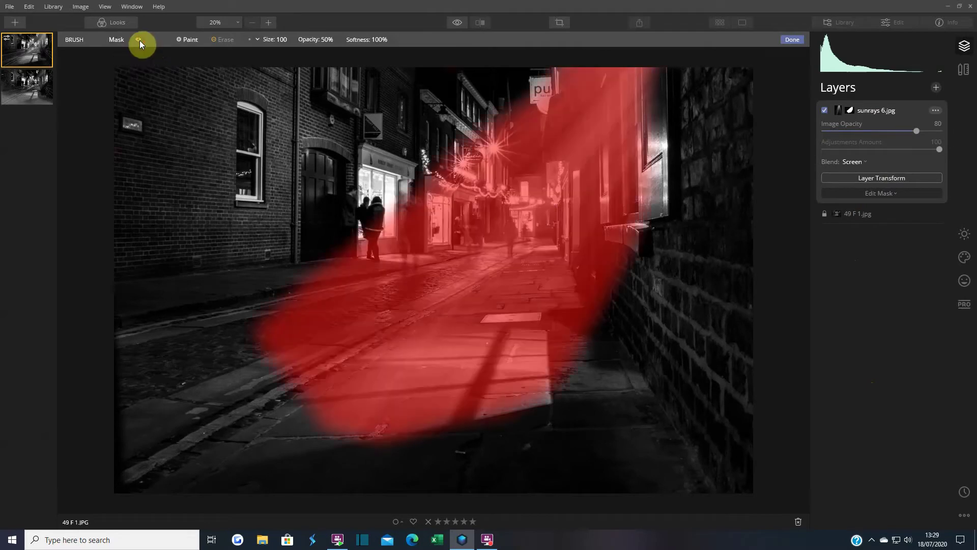
pyautogui.click(182, 39)
pyautogui.moveTo(291, 377)
pyautogui.mouseDown()
pyautogui.moveTo(254, 383)
pyautogui.moveTo(256, 363)
pyautogui.moveTo(290, 358)
pyautogui.moveTo(295, 399)
pyautogui.moveTo(337, 411)
pyautogui.moveTo(332, 431)
pyautogui.moveTo(303, 413)
pyautogui.moveTo(278, 391)
pyautogui.moveTo(306, 412)
pyautogui.moveTo(301, 403)
pyautogui.moveTo(369, 420)
pyautogui.moveTo(285, 391)
pyautogui.moveTo(254, 395)
pyautogui.moveTo(242, 377)
pyautogui.moveTo(327, 312)
pyautogui.mouseUp()
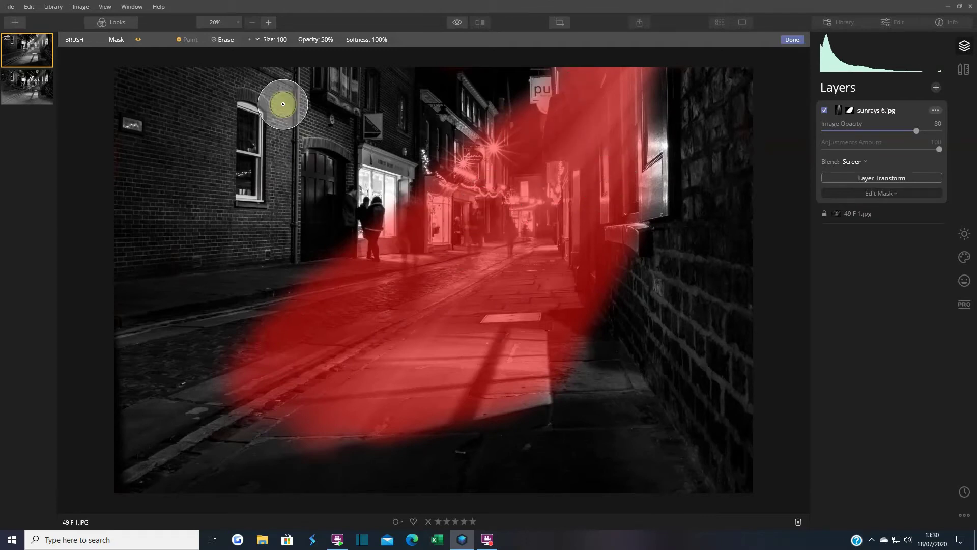
pyautogui.click(139, 39)
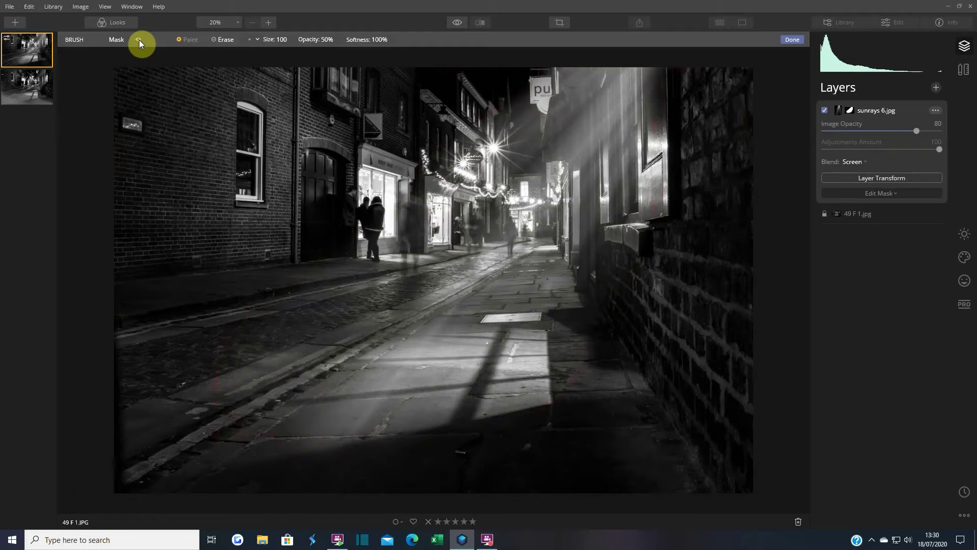
# Switch the mask brush to Erase mode with 100% opacity and 5% softness.
pyautogui.click(224, 37)
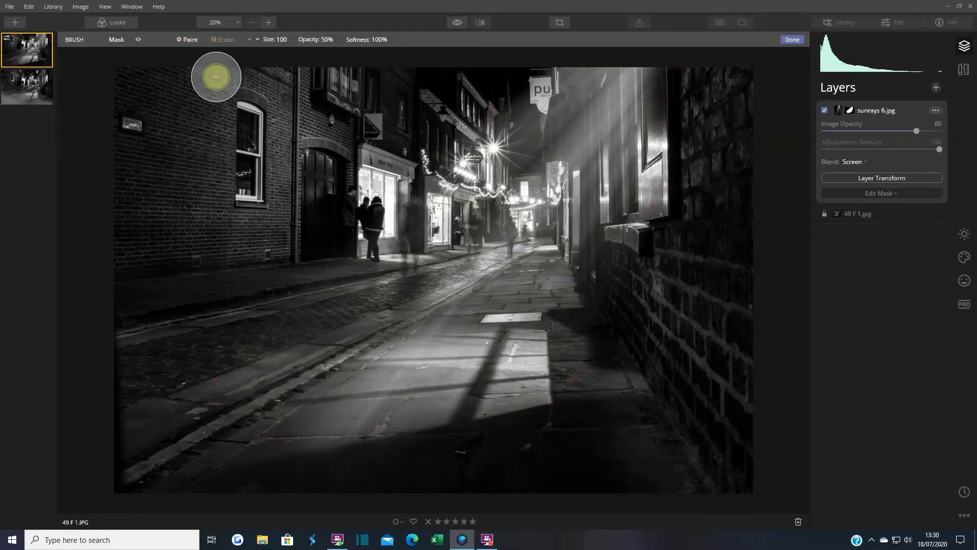
pyautogui.click(336, 40)
pyautogui.moveTo(334, 64); pyautogui.dragTo(376, 66)
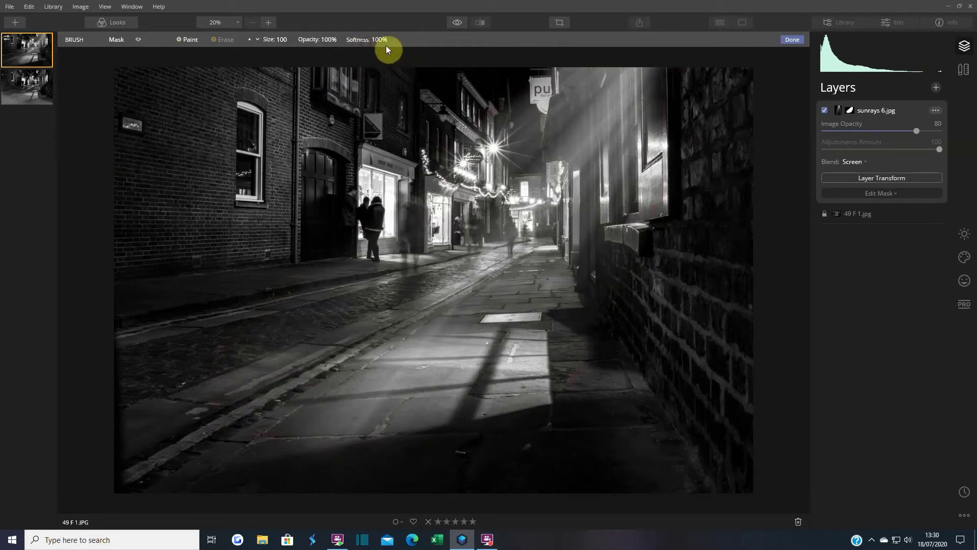
pyautogui.click(389, 39)
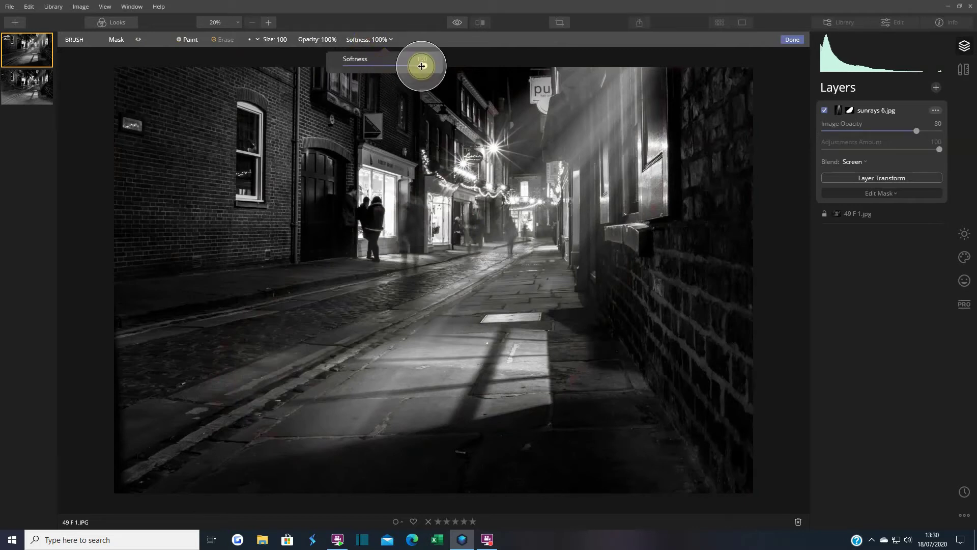
pyautogui.moveTo(424, 65); pyautogui.dragTo(359, 68)
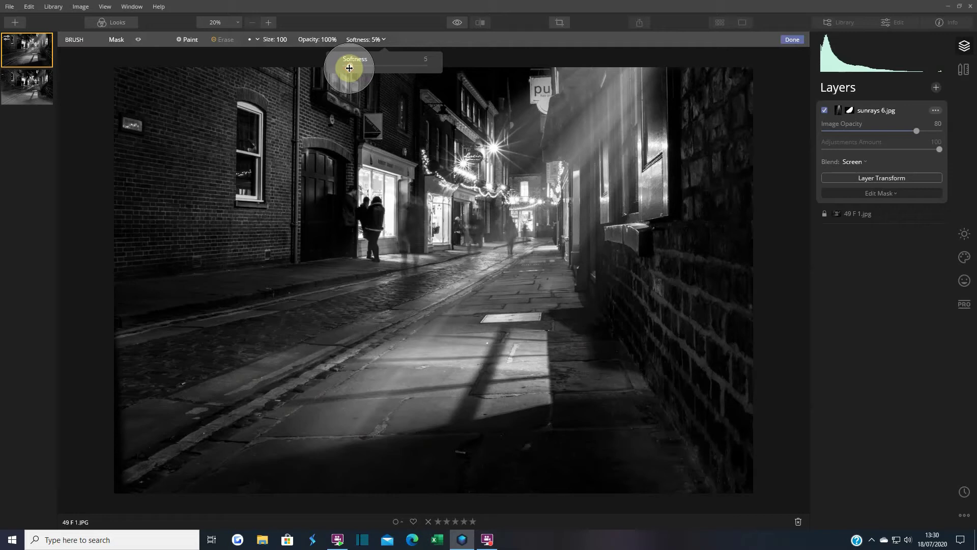
pyautogui.click(187, 130)
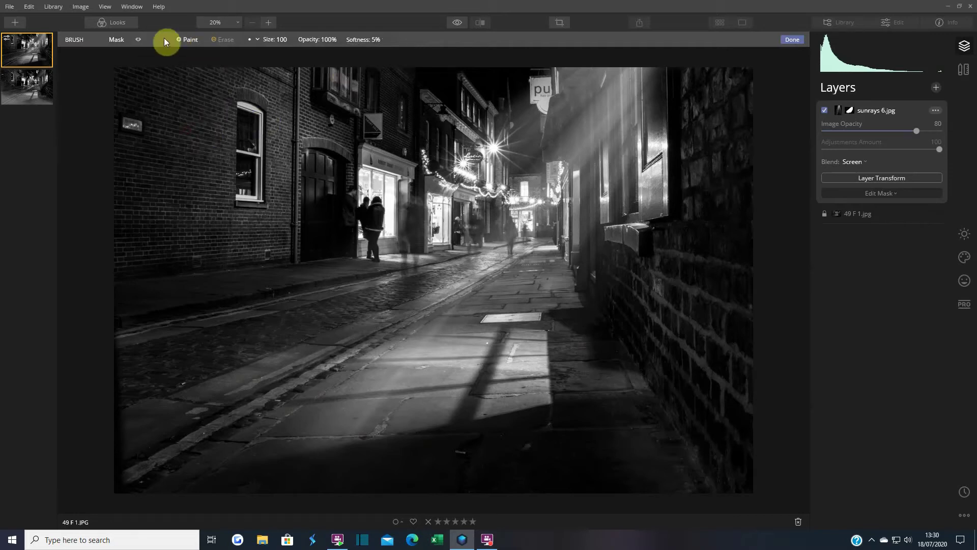
# Show the mask overlay and erase the mask from the upper part of the right-hand window, up to its left frame edge.
pyautogui.click(140, 40)
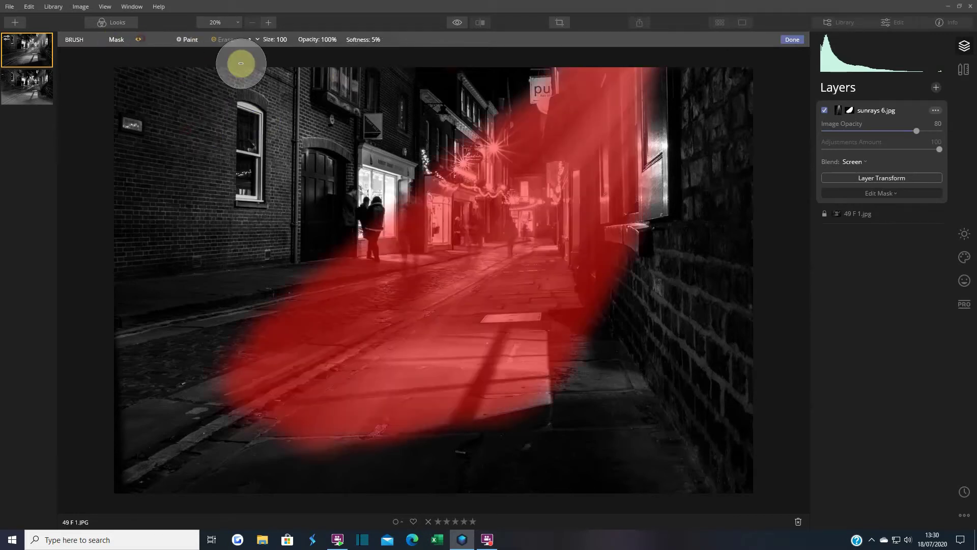
pyautogui.click(268, 22)
pyautogui.click(269, 23)
pyautogui.click(269, 22)
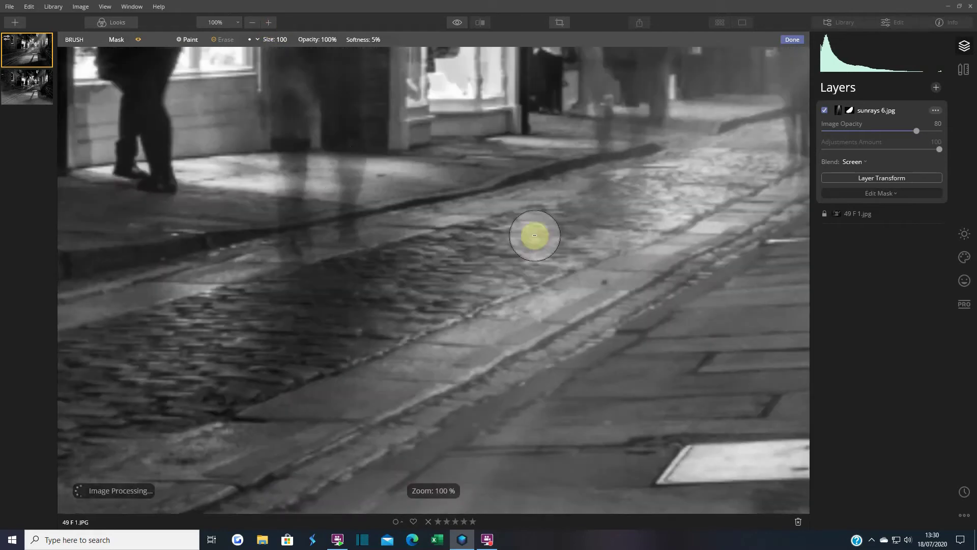
pyautogui.press('space')
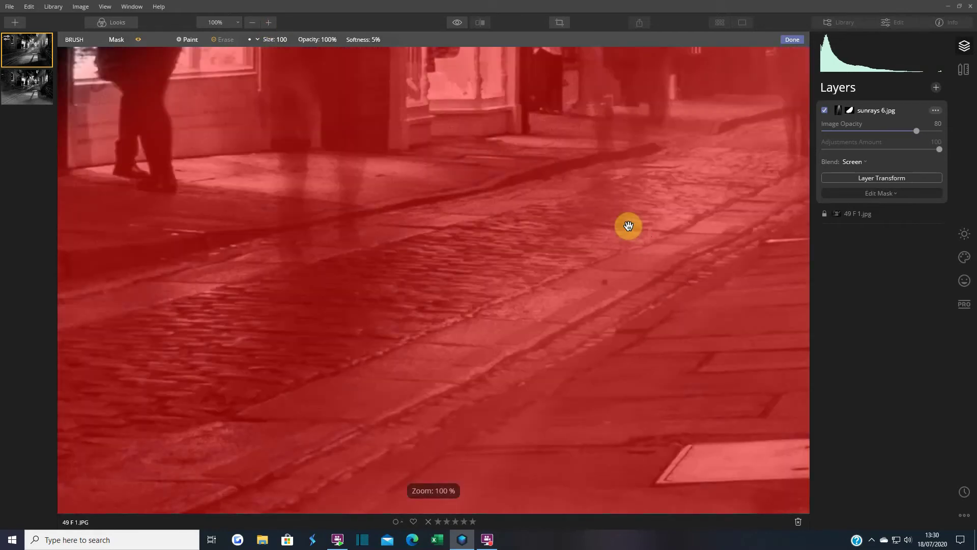
pyautogui.moveTo(731, 224)
pyautogui.mouseDown()
pyautogui.moveTo(240, 400)
pyautogui.moveTo(543, 255)
pyautogui.moveTo(393, 321)
pyautogui.moveTo(293, 345)
pyautogui.moveTo(608, 243)
pyautogui.moveTo(534, 436)
pyautogui.moveTo(550, 225)
pyautogui.moveTo(602, 314)
pyautogui.moveTo(624, 323)
pyautogui.mouseUp()
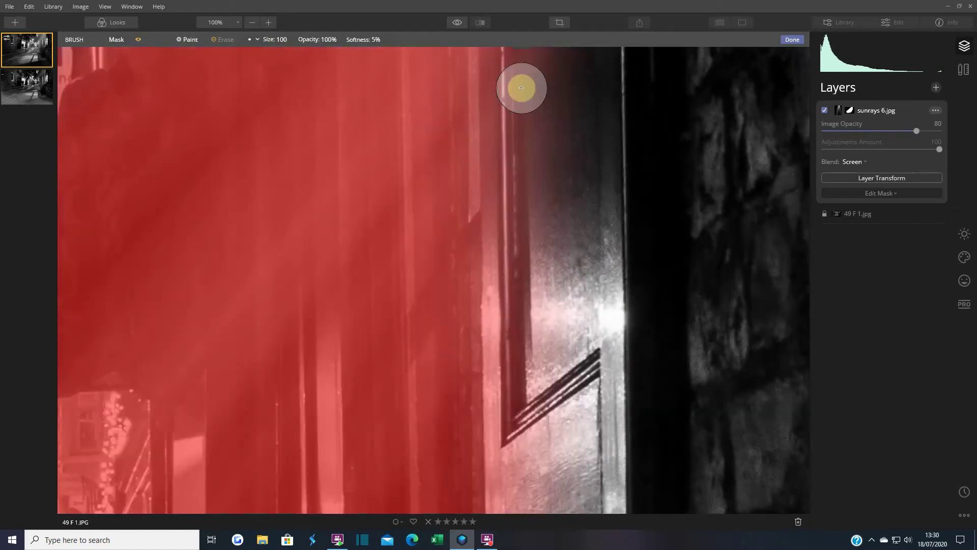
pyautogui.moveTo(503, 68)
pyautogui.mouseDown()
pyautogui.moveTo(506, 343)
pyautogui.moveTo(552, 194)
pyautogui.moveTo(550, 320)
pyautogui.moveTo(598, 251)
pyautogui.moveTo(616, 266)
pyautogui.mouseUp()
# Erase the mask from the lower part of the right-hand window and the outer end of the ledge below it.
pyautogui.press('space')
pyautogui.moveTo(532, 351)
pyautogui.mouseDown()
pyautogui.moveTo(531, 49)
pyautogui.moveTo(505, 96)
pyautogui.moveTo(511, 194)
pyautogui.mouseUp()
pyautogui.moveTo(508, 158); pyautogui.dragTo(509, 262)
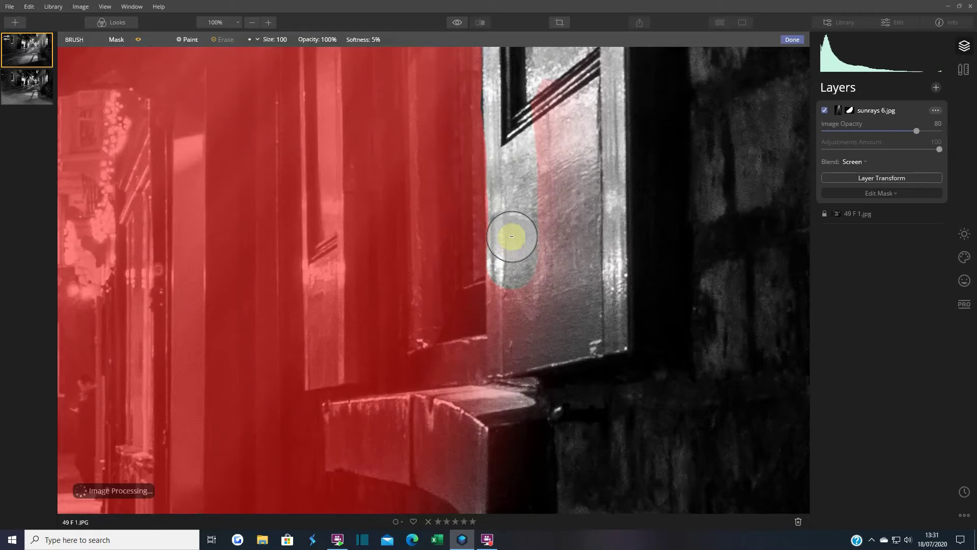
pyautogui.moveTo(510, 194)
pyautogui.mouseDown()
pyautogui.moveTo(501, 389)
pyautogui.moveTo(519, 392)
pyautogui.mouseUp()
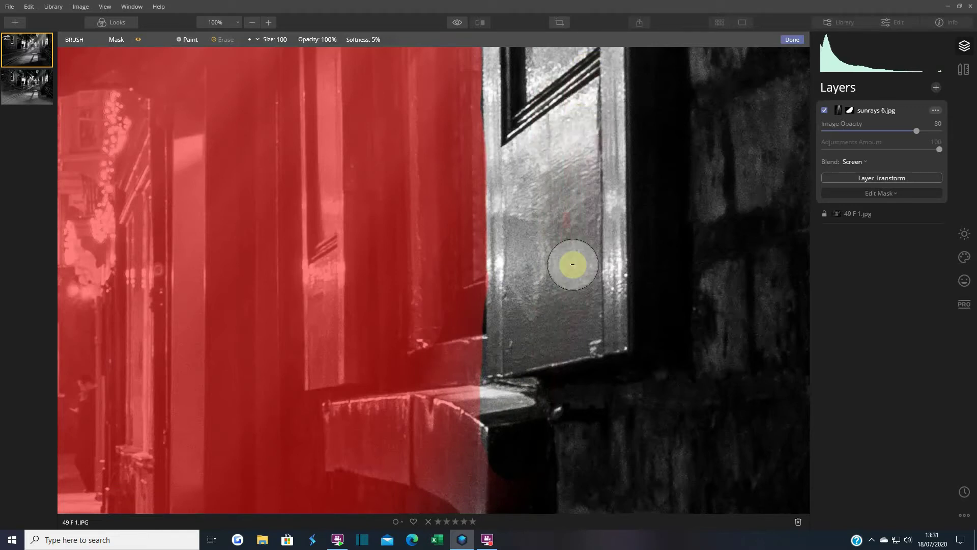
# Erase the leftover mask along the right-hand window up to the photo's top edge, and hide the mask overlay.
pyautogui.moveTo(589, 144); pyautogui.dragTo(590, 493)
pyautogui.moveTo(544, 210)
pyautogui.mouseDown()
pyautogui.moveTo(544, 187)
pyautogui.moveTo(537, 220)
pyautogui.mouseUp()
pyautogui.moveTo(572, 158); pyautogui.dragTo(573, 483)
pyautogui.moveTo(498, 164)
pyautogui.mouseDown()
pyautogui.moveTo(496, 49)
pyautogui.moveTo(593, 47)
pyautogui.moveTo(605, 175)
pyautogui.moveTo(612, 154)
pyautogui.moveTo(528, 105)
pyautogui.mouseUp()
pyautogui.moveTo(604, 244)
pyautogui.mouseDown()
pyautogui.moveTo(596, 426)
pyautogui.moveTo(588, 287)
pyautogui.moveTo(645, 67)
pyautogui.moveTo(722, 234)
pyautogui.mouseUp()
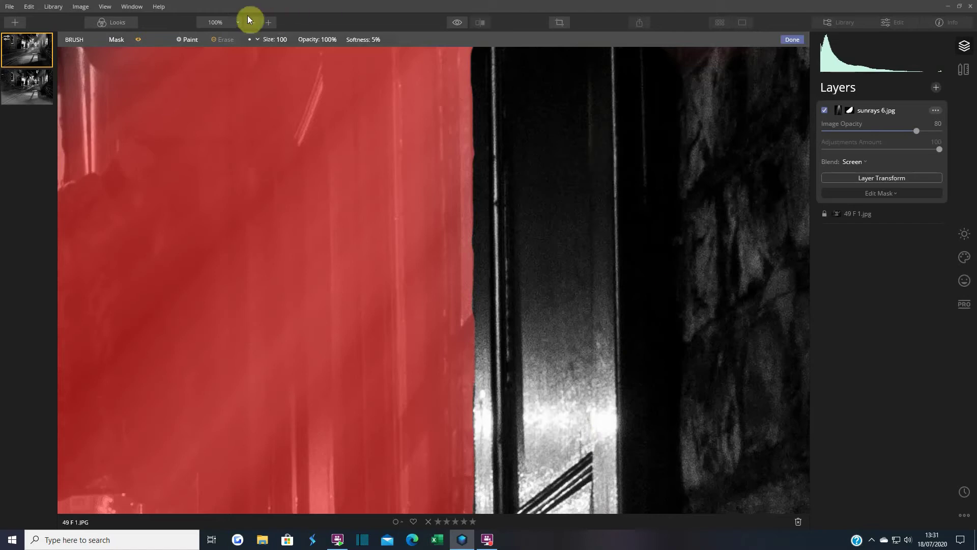
pyautogui.hotkey('ctrl', '0')
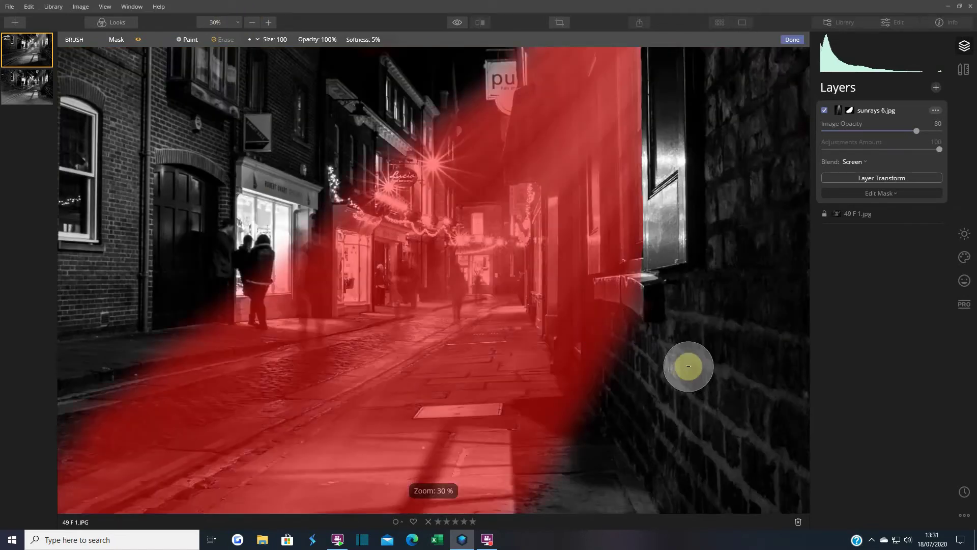
pyautogui.click(138, 40)
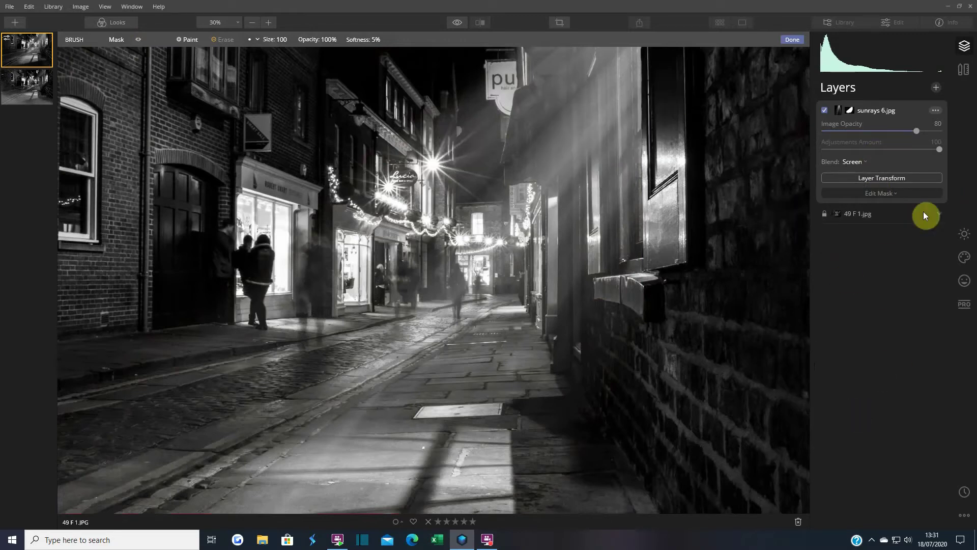
# Rotate the sunrays 6.jpg layer to an angle of 11°.
pyautogui.click(894, 178)
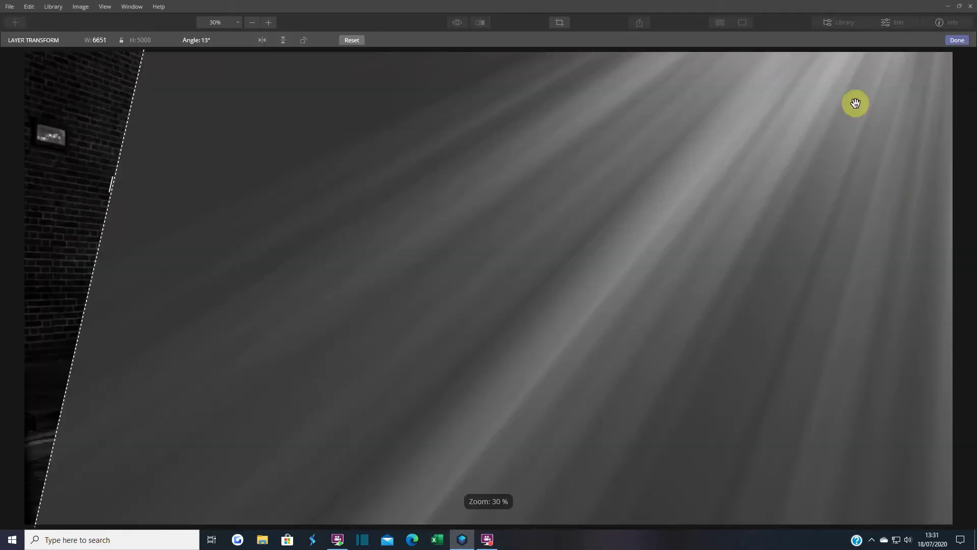
pyautogui.moveTo(92, 119); pyautogui.dragTo(93, 140)
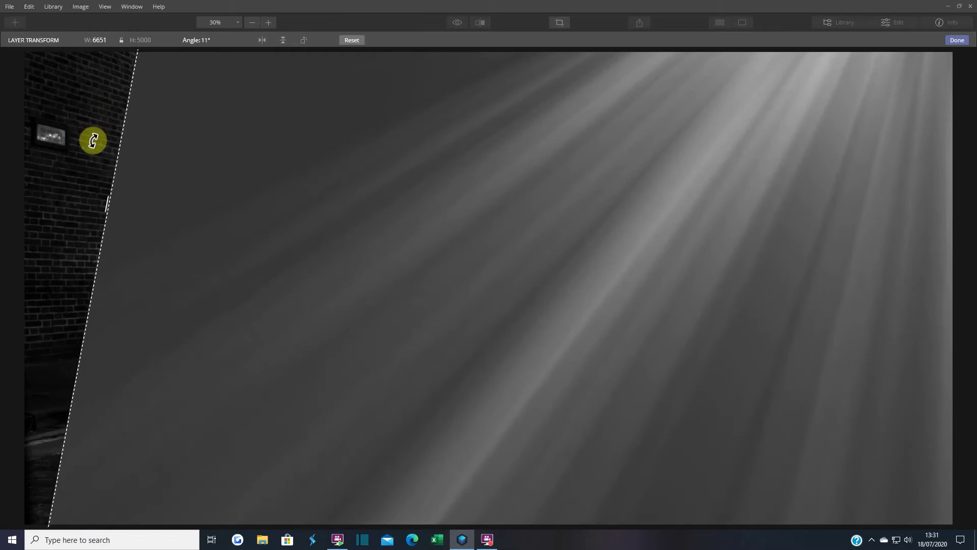
pyautogui.click(946, 39)
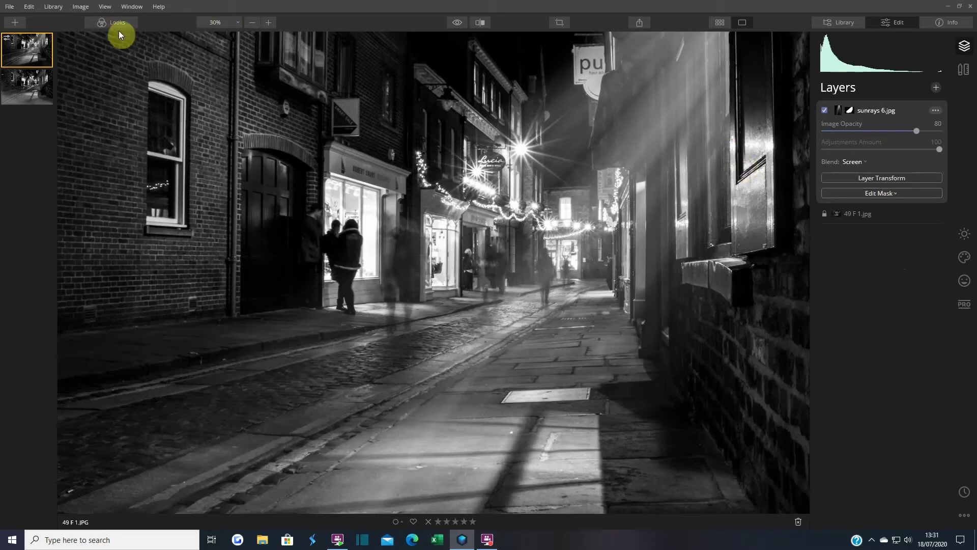
# Reopen the layer's brush mask with the overlay shown, and paint mask back beside the right-hand window frame at 100% opacity.
pyautogui.click(878, 193)
pyautogui.click(863, 202)
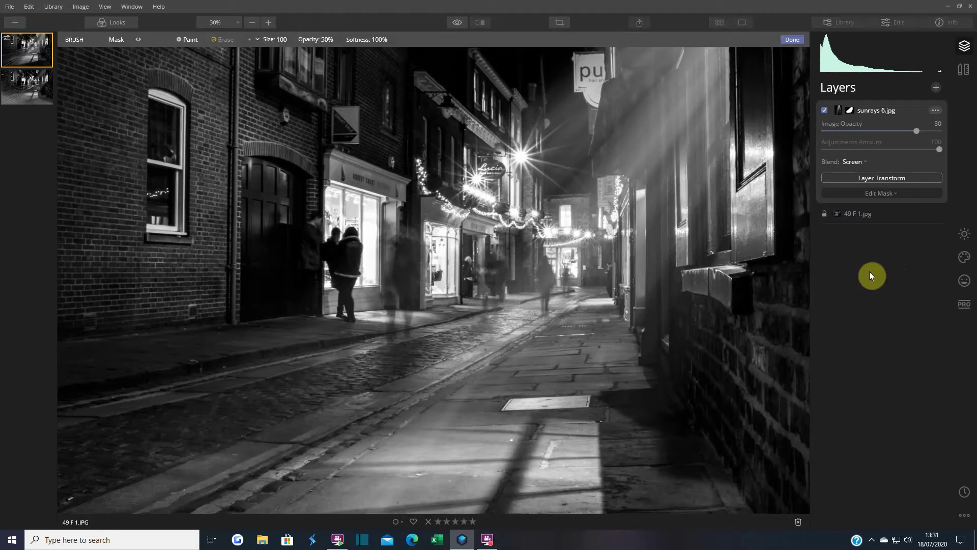
pyautogui.click(138, 40)
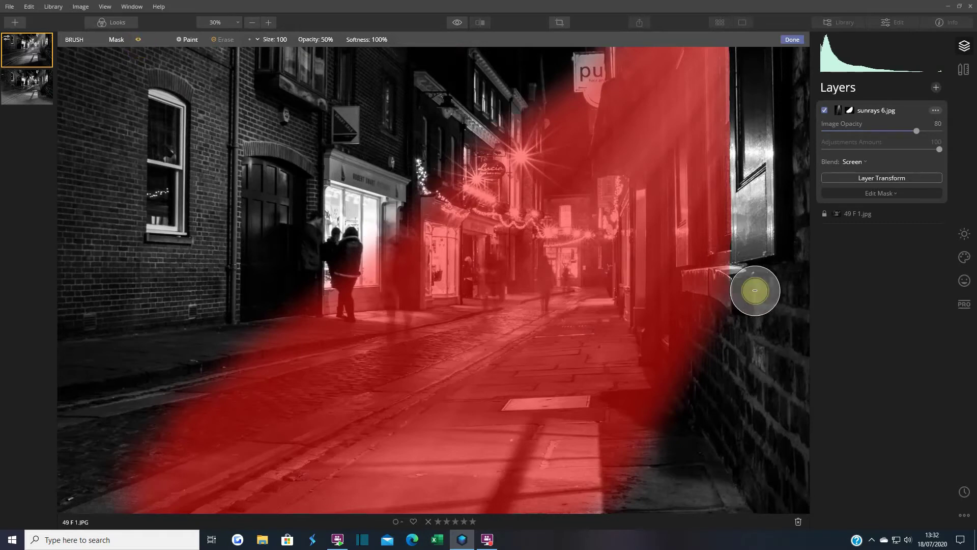
pyautogui.scroll(3, 764, 266)
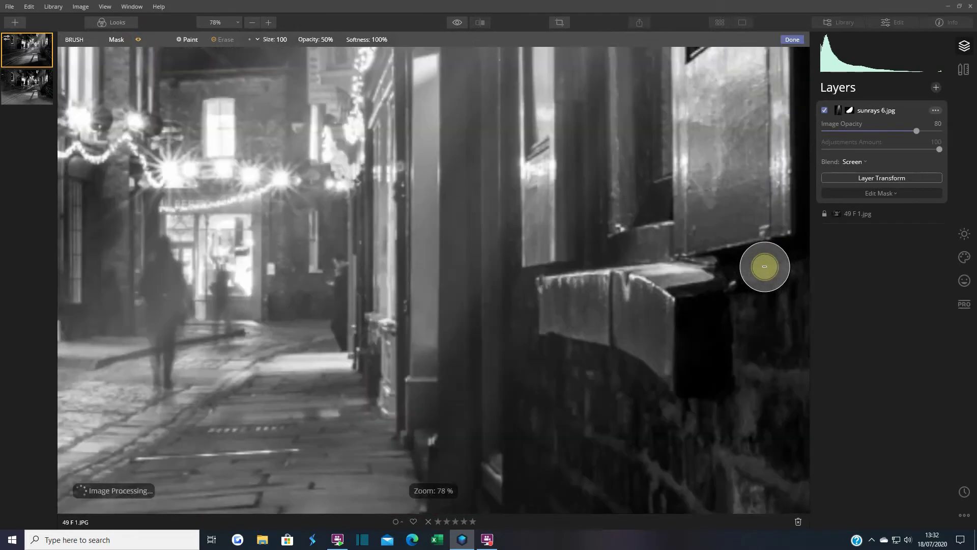
pyautogui.scroll(3, 748, 264)
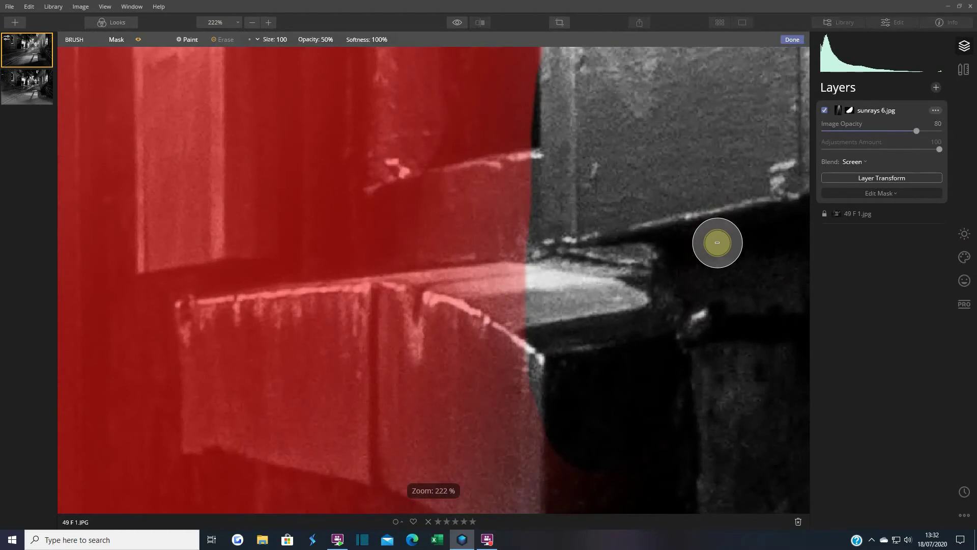
pyautogui.scroll(-2, 717, 243)
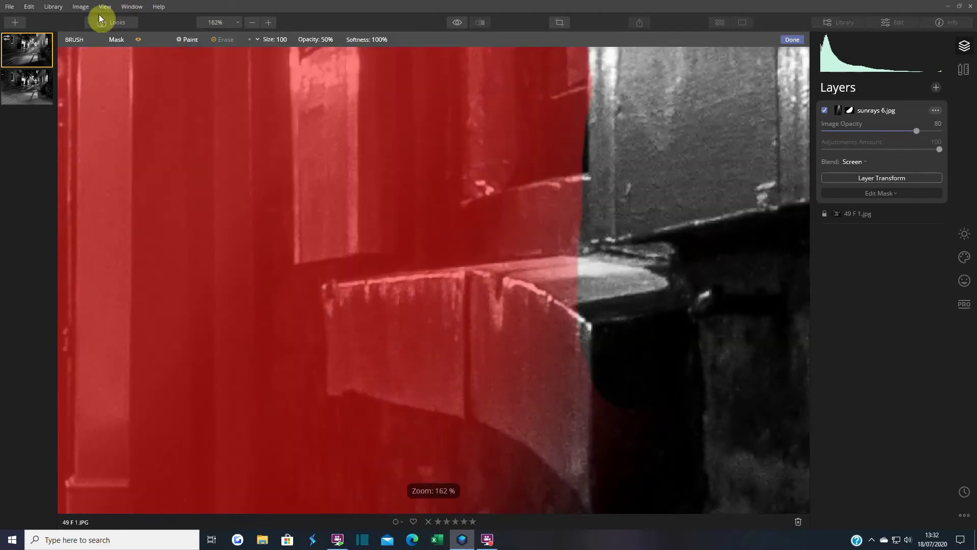
pyautogui.click(189, 42)
pyautogui.moveTo(563, 119); pyautogui.dragTo(567, 211)
pyautogui.click(337, 40)
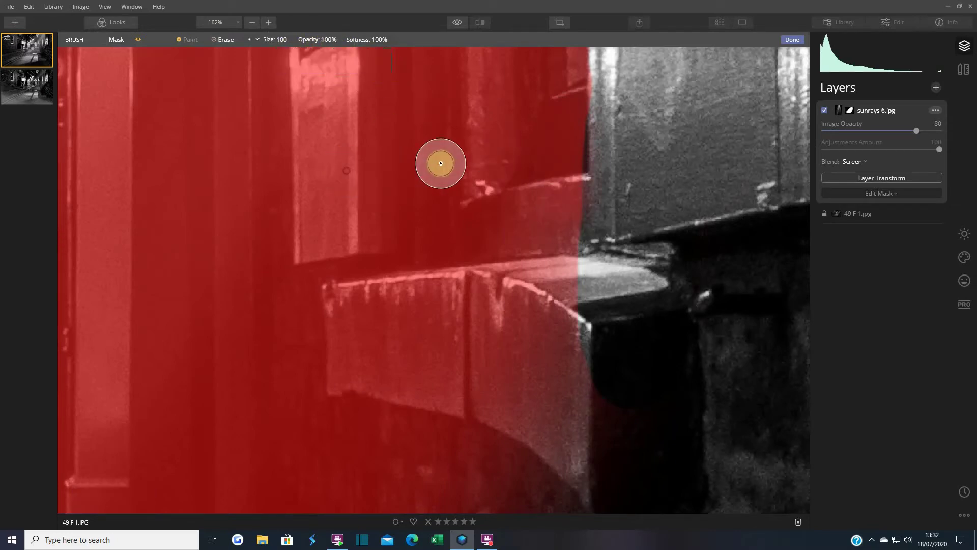
pyautogui.moveTo(565, 134); pyautogui.dragTo(562, 176)
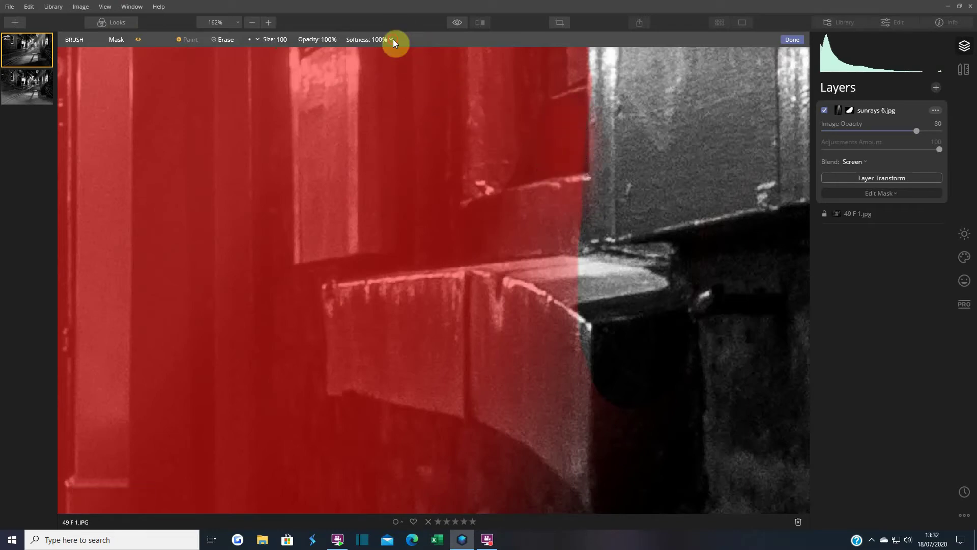
# Set the brush softness to 10% and paint the mask back over the front of the stone ledge and the wall beneath it.
pyautogui.click(392, 41)
pyautogui.click(348, 66)
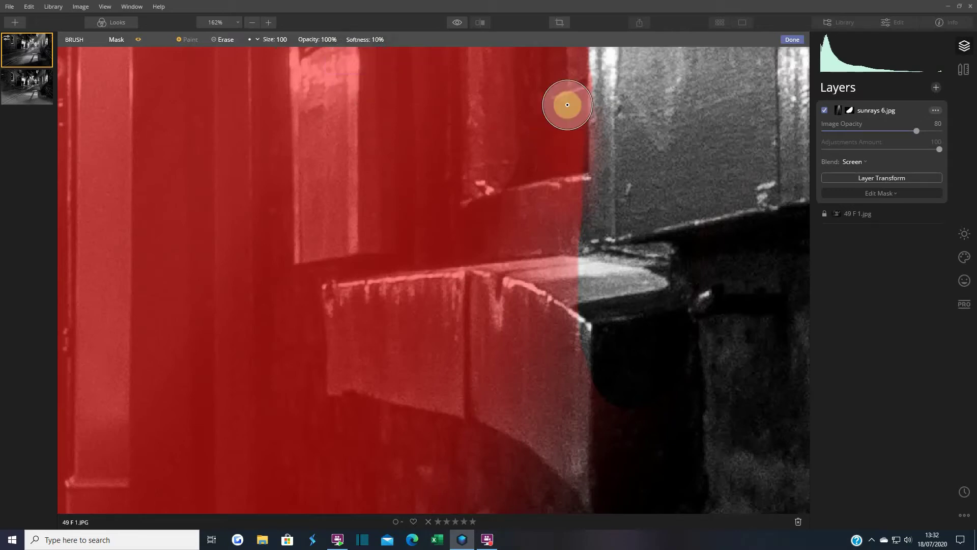
pyautogui.moveTo(562, 165)
pyautogui.mouseDown()
pyautogui.moveTo(560, 230)
pyautogui.moveTo(533, 279)
pyautogui.mouseUp()
pyautogui.moveTo(526, 362)
pyautogui.mouseDown()
pyautogui.moveTo(500, 365)
pyautogui.moveTo(544, 194)
pyautogui.moveTo(449, 414)
pyautogui.moveTo(550, 211)
pyautogui.mouseUp()
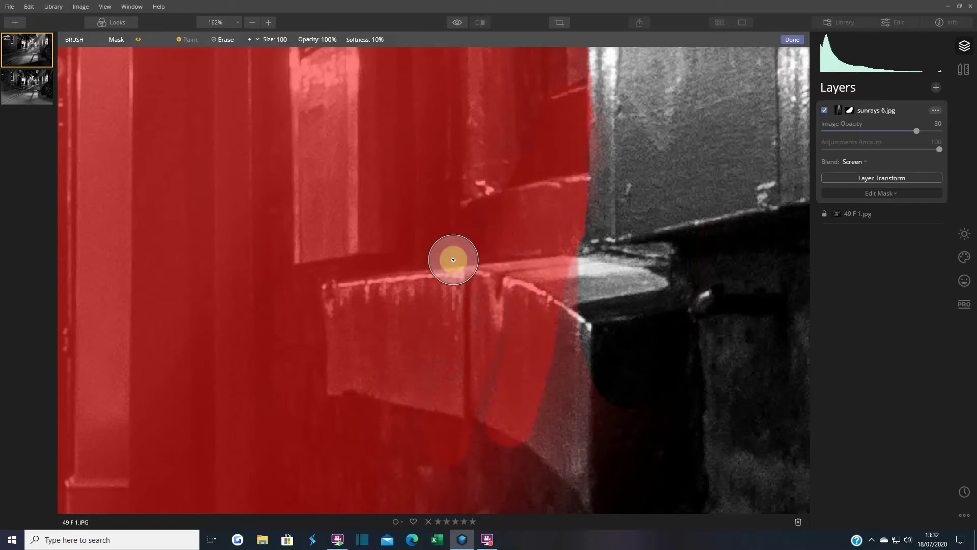
pyautogui.moveTo(381, 204)
pyautogui.mouseDown()
pyautogui.moveTo(521, 164)
pyautogui.moveTo(463, 298)
pyautogui.moveTo(483, 392)
pyautogui.moveTo(480, 347)
pyautogui.mouseUp()
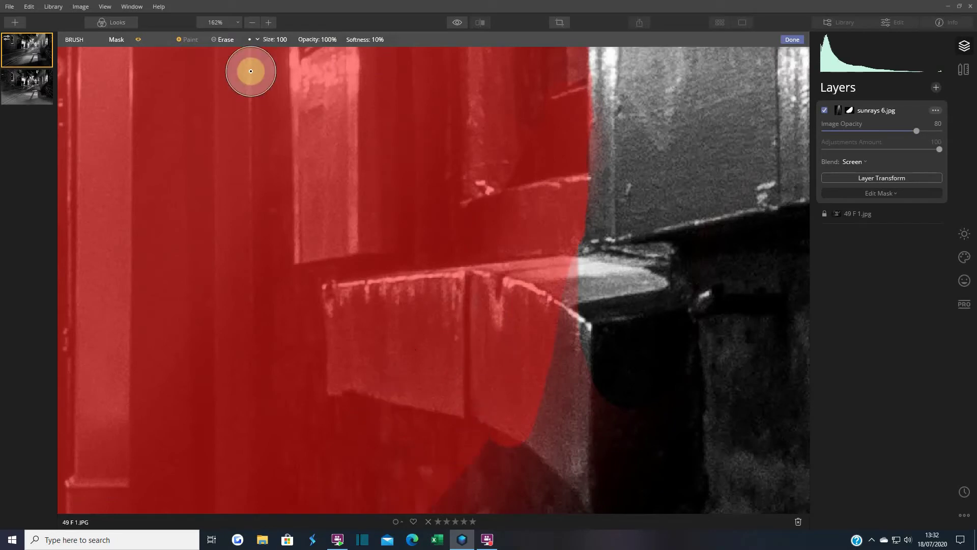
# Set the brush softness to 60% and paint along the mask's edge from the ledge down the wall to the pavement.
pyautogui.hotkey('ctrl', '0')
pyautogui.scroll(-2, 622, 246)
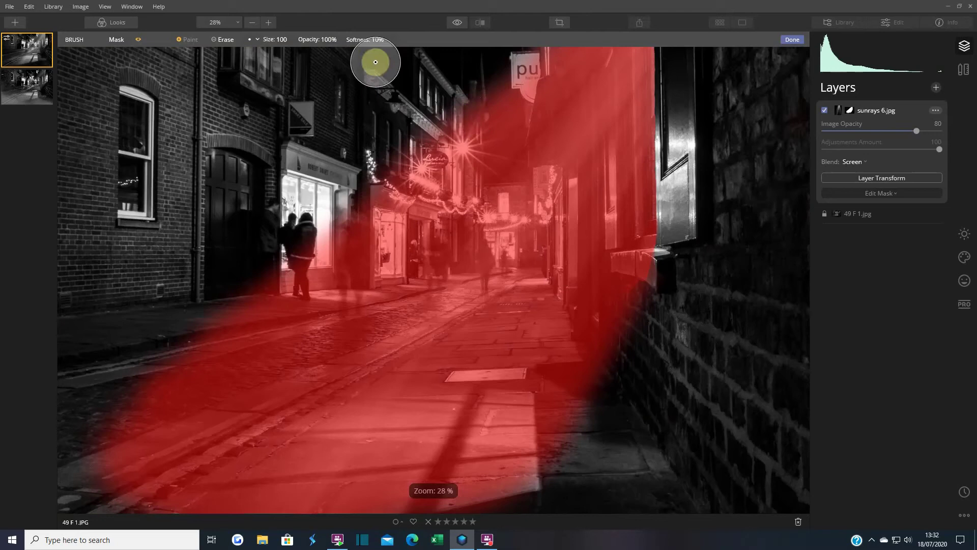
pyautogui.click(388, 42)
pyautogui.moveTo(354, 61); pyautogui.dragTo(386, 66)
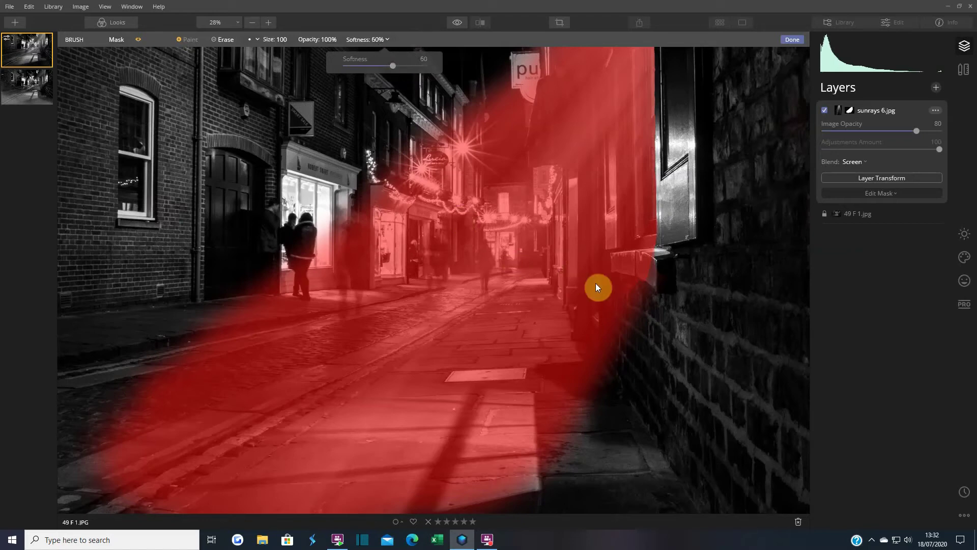
pyautogui.click(626, 224)
pyautogui.moveTo(622, 238)
pyautogui.mouseDown()
pyautogui.moveTo(576, 349)
pyautogui.moveTo(502, 450)
pyautogui.moveTo(562, 390)
pyautogui.moveTo(534, 434)
pyautogui.mouseUp()
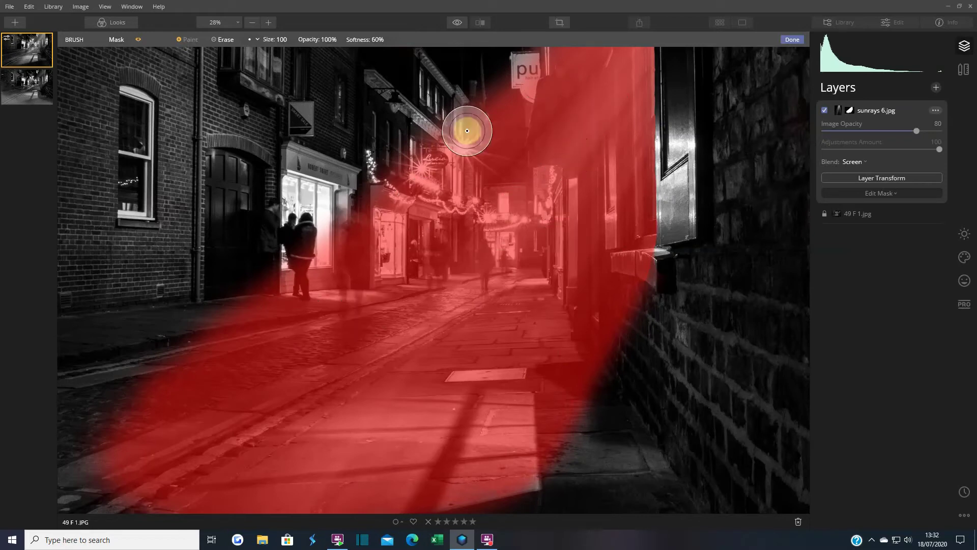
# Check the mask edge along the upper part of the right-hand window, and finish mask editing with the overlay hidden.
pyautogui.scroll(3, 727, 176)
pyautogui.scroll(2, 728, 170)
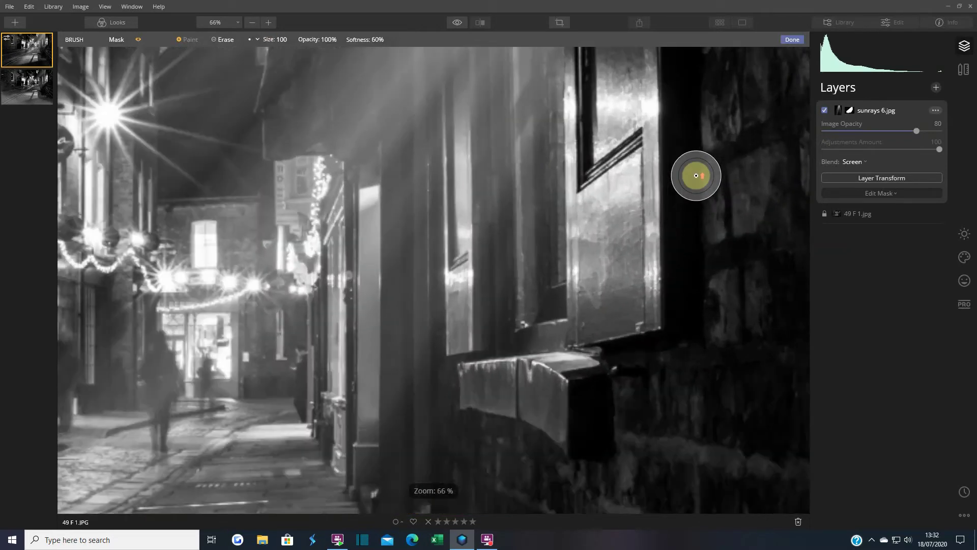
pyautogui.moveTo(658, 111); pyautogui.dragTo(638, 299)
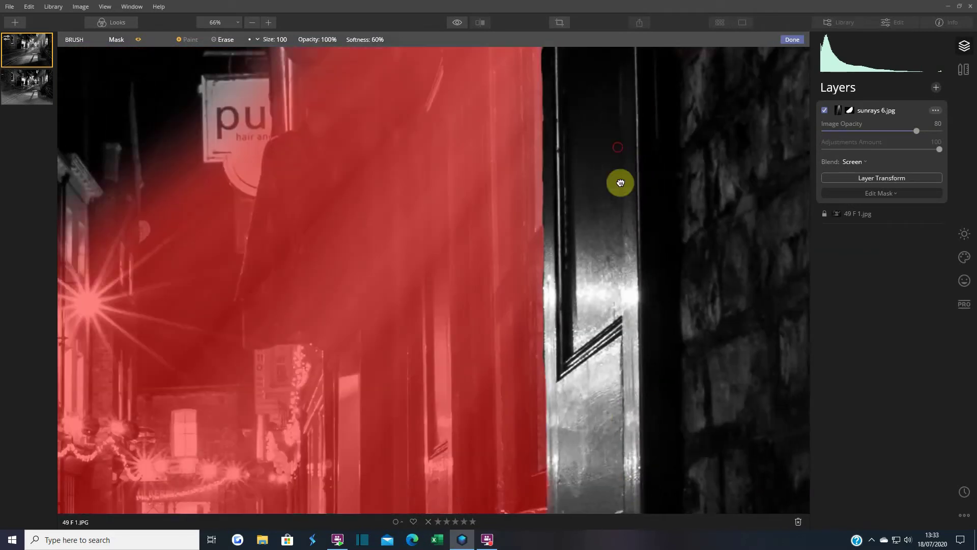
pyautogui.moveTo(620, 184); pyautogui.dragTo(627, 272)
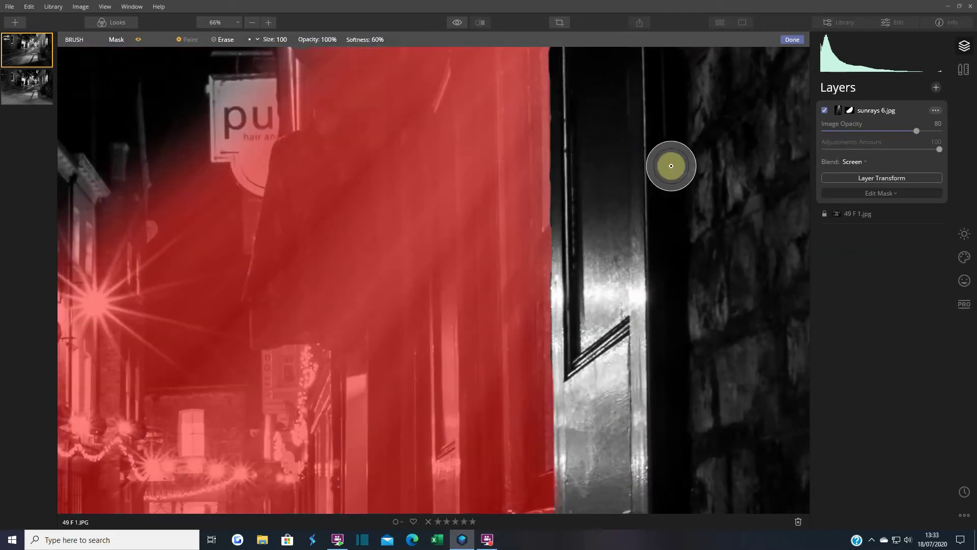
pyautogui.click(138, 39)
pyautogui.scroll(-2, 582, 223)
pyautogui.scroll(-2, 582, 223)
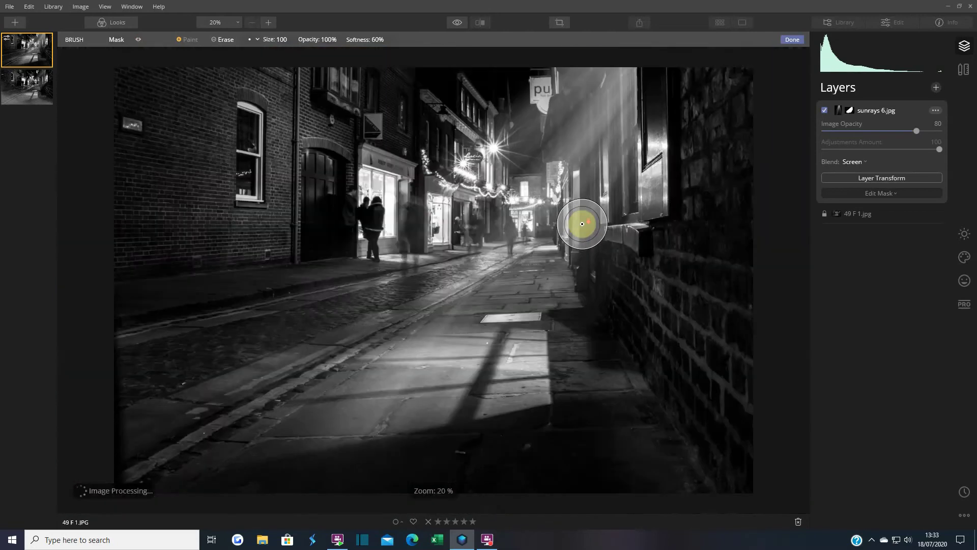
pyautogui.click(862, 178)
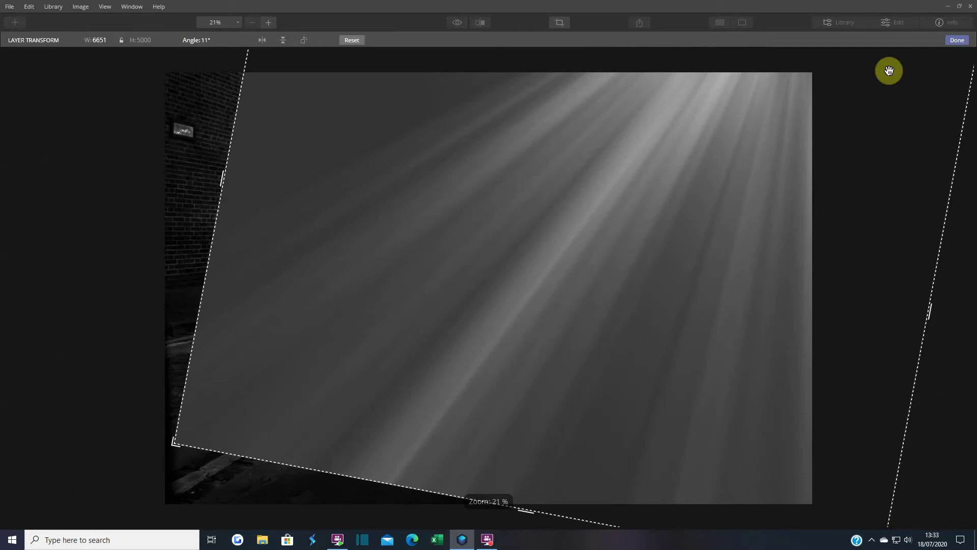
pyautogui.click(957, 40)
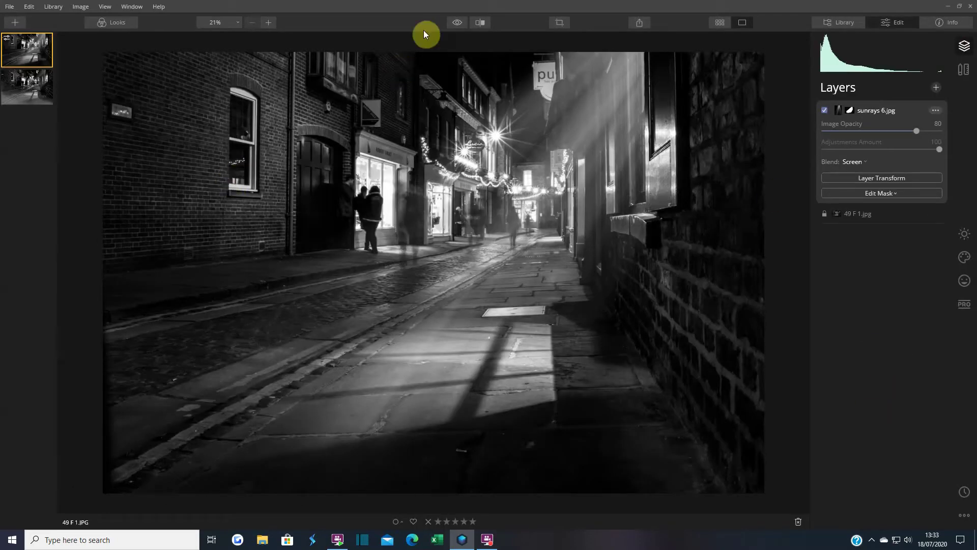
# Compare the photo before and after the sunrays edit several times.
pyautogui.click(456, 23)
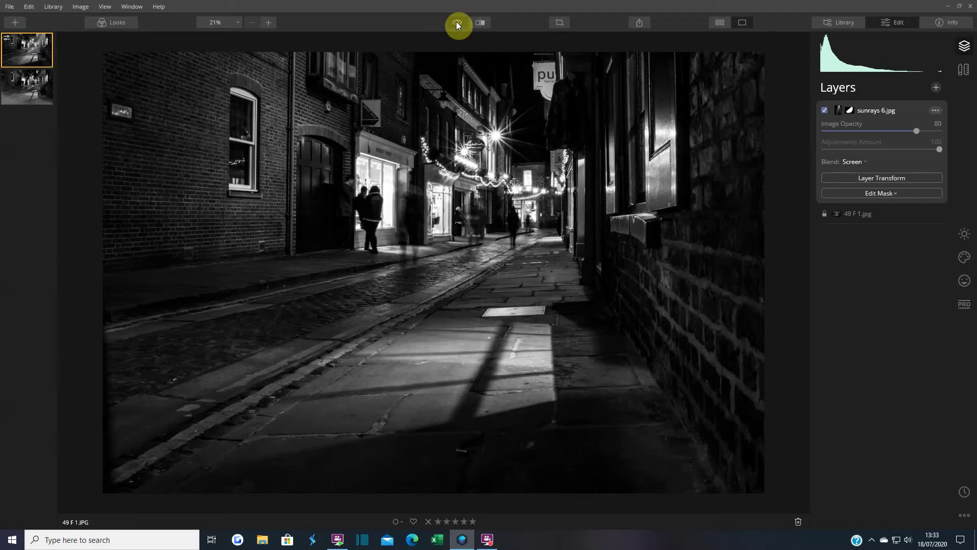
pyautogui.click(456, 21)
pyautogui.click(456, 21)
pyautogui.click(456, 21)
pyautogui.click(456, 21)
pyautogui.click(456, 21)
pyautogui.click(456, 22)
pyautogui.click(456, 22)
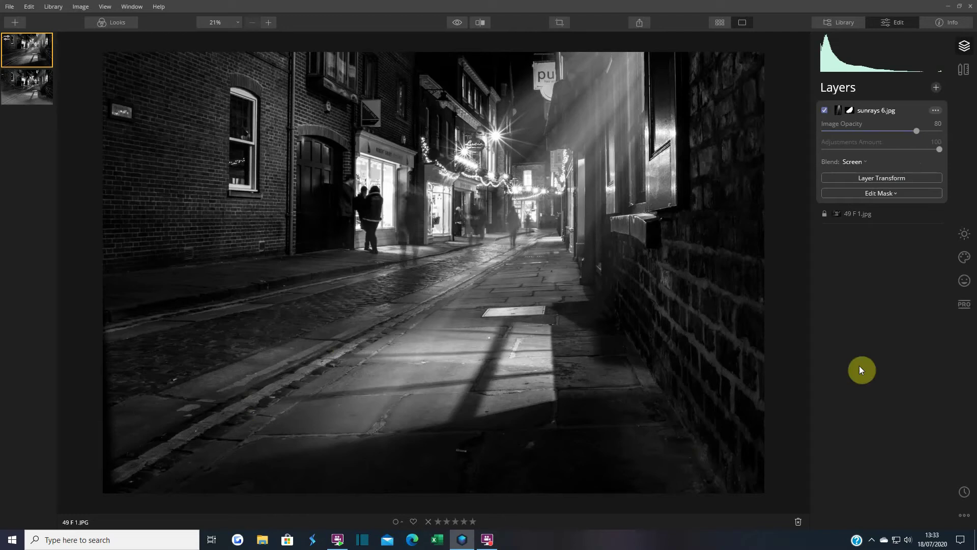
# Add Background fog 3 from the Lum 4 Images folder as a new image layer.
pyautogui.click(936, 89)
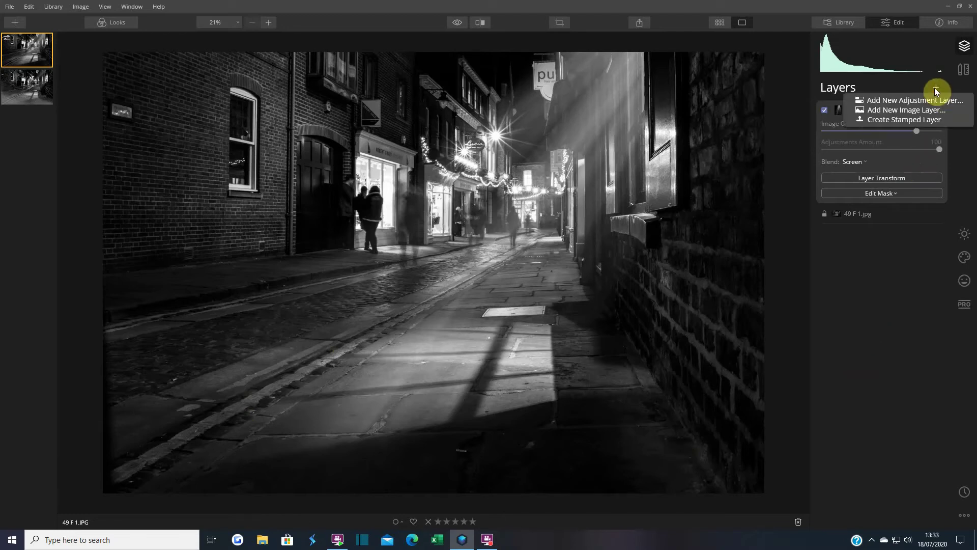
pyautogui.click(891, 110)
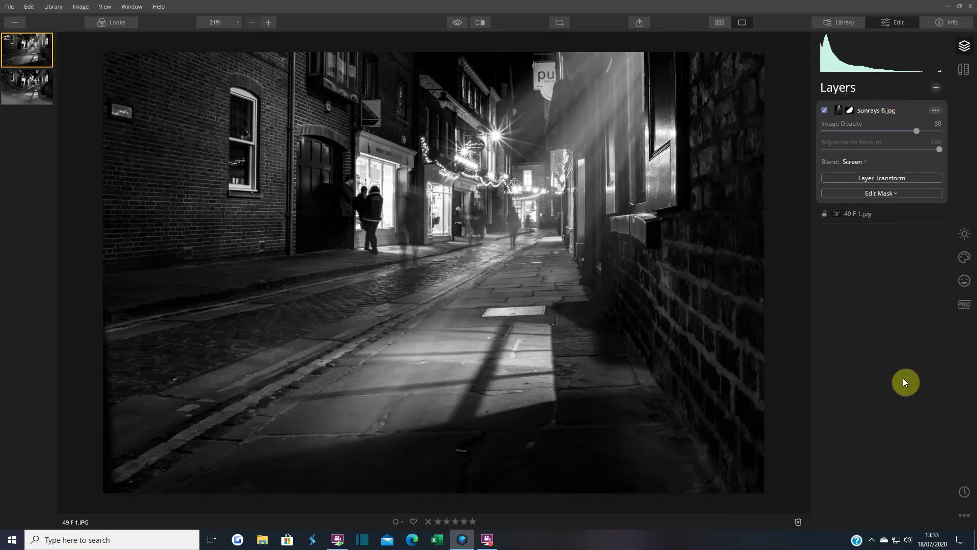
pyautogui.scroll(-1, 585, 357)
pyautogui.scroll(-3, 583, 356)
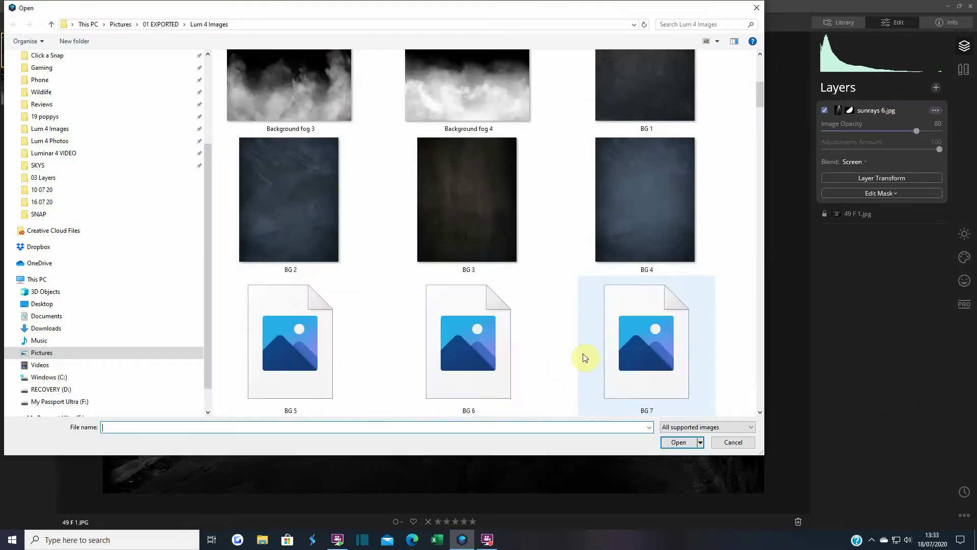
pyautogui.scroll(-5, 573, 354)
pyautogui.scroll(6, 570, 354)
pyautogui.scroll(3, 568, 354)
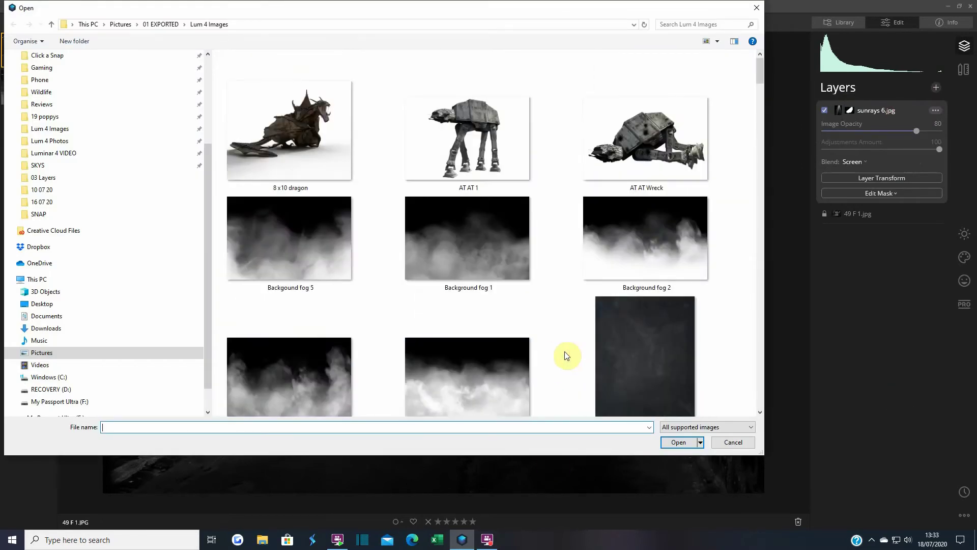
pyautogui.scroll(-4, 566, 355)
pyautogui.scroll(4, 564, 354)
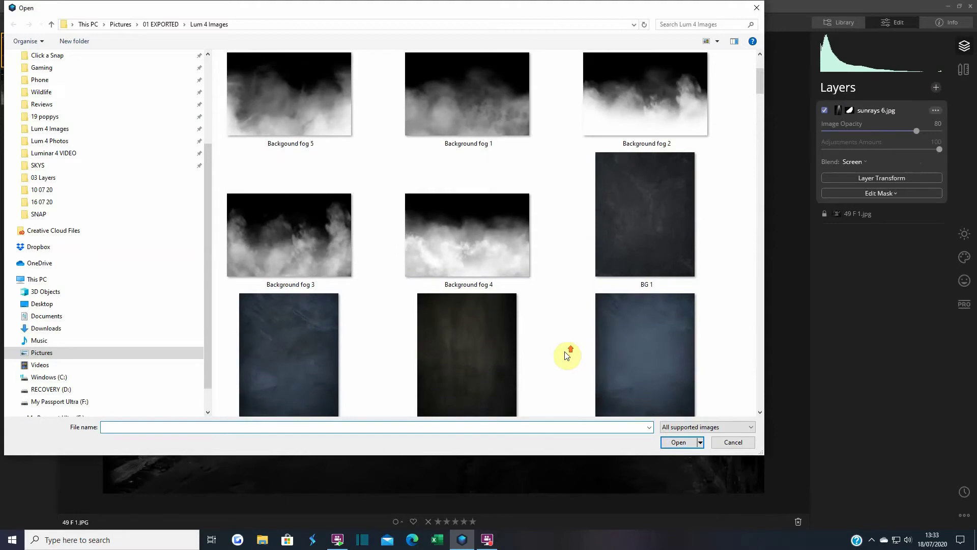
pyautogui.click(292, 361)
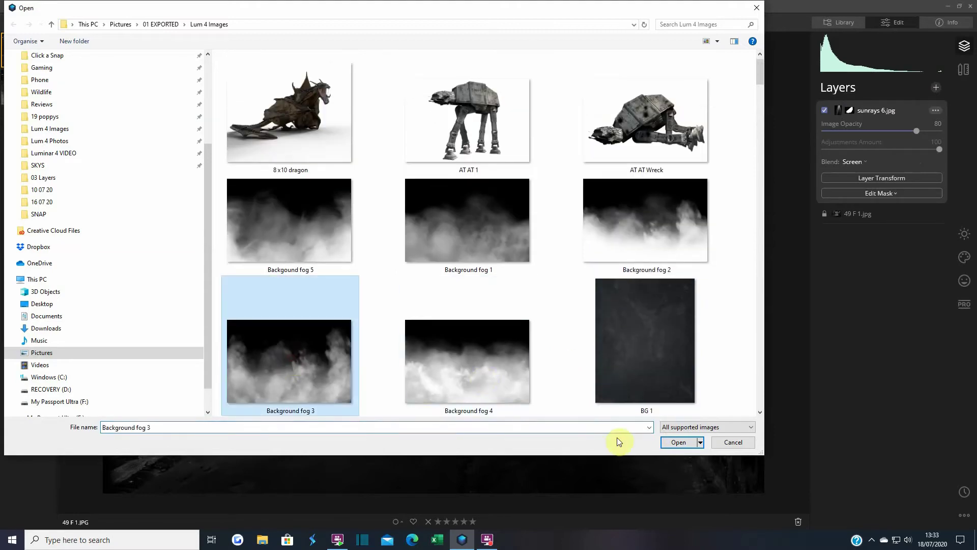
pyautogui.click(679, 442)
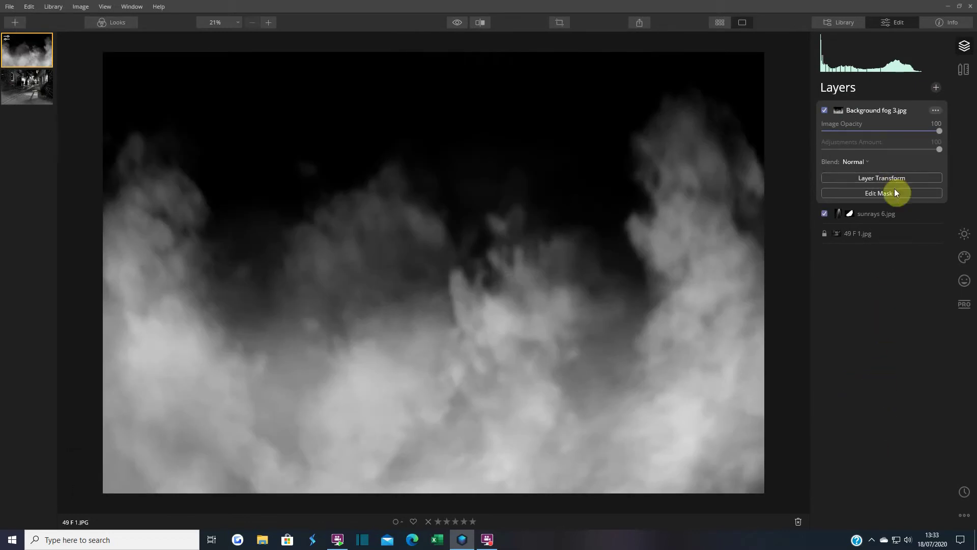
# Transform the fog layer, squashing it into the lower part of the photo and widening it beyond both sides to about 6533 × 2976 px.
pyautogui.click(879, 179)
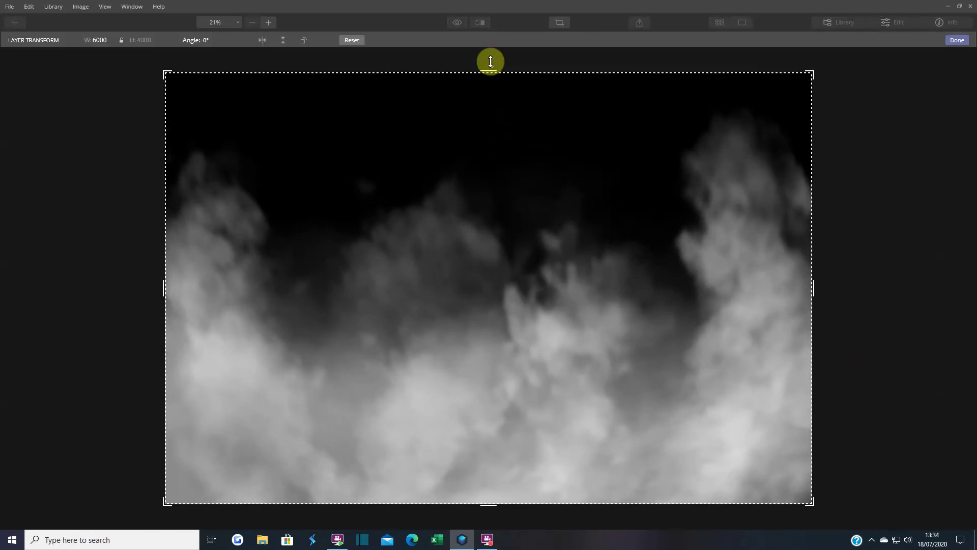
pyautogui.moveTo(487, 68); pyautogui.dragTo(509, 203)
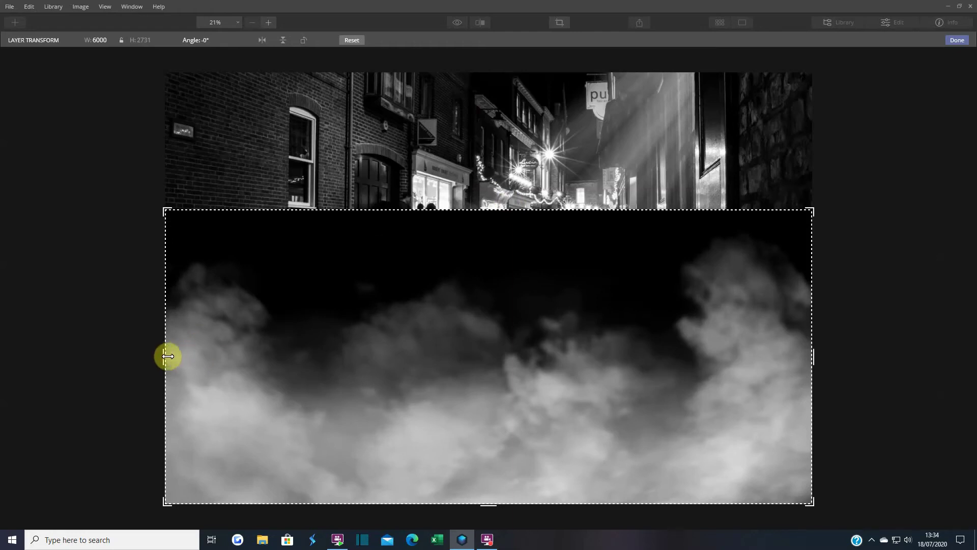
pyautogui.moveTo(171, 356); pyautogui.dragTo(107, 356)
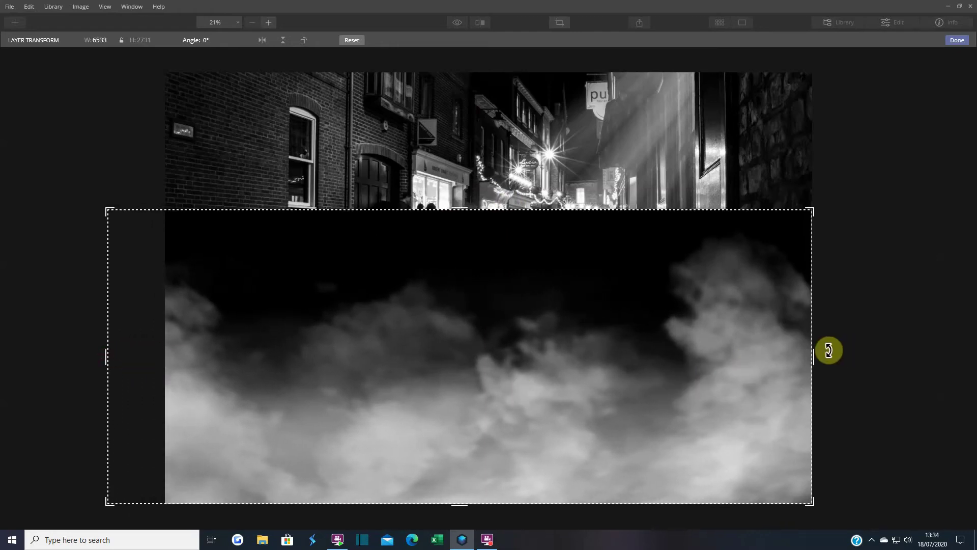
pyautogui.moveTo(803, 360); pyautogui.dragTo(838, 361)
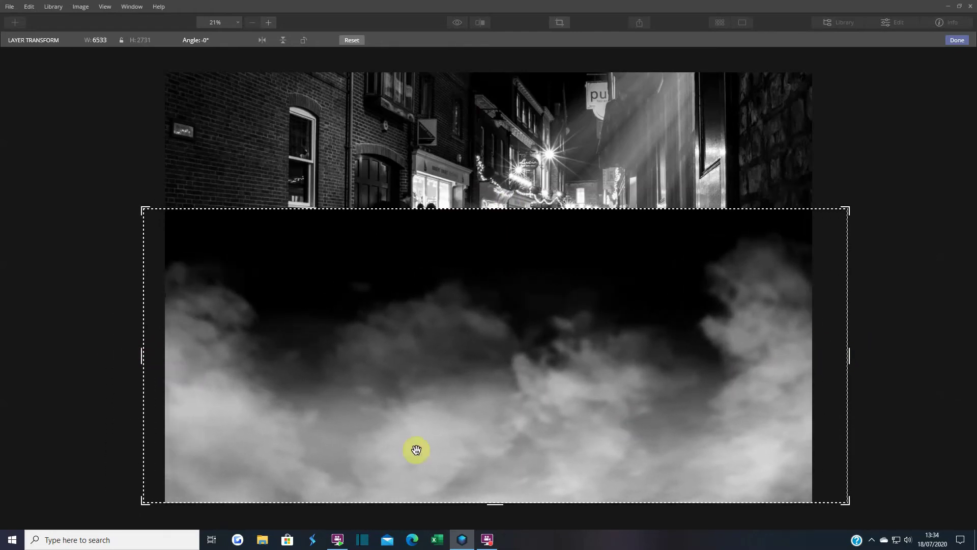
pyautogui.moveTo(494, 508); pyautogui.dragTo(499, 525)
pyautogui.moveTo(173, 277); pyautogui.dragTo(173, 262)
# Rotate the fog layer to 15° and enlarge it to about 6986 × 3752 px so it covers the street, and apply the transform.
pyautogui.moveTo(103, 188); pyautogui.dragTo(124, 153)
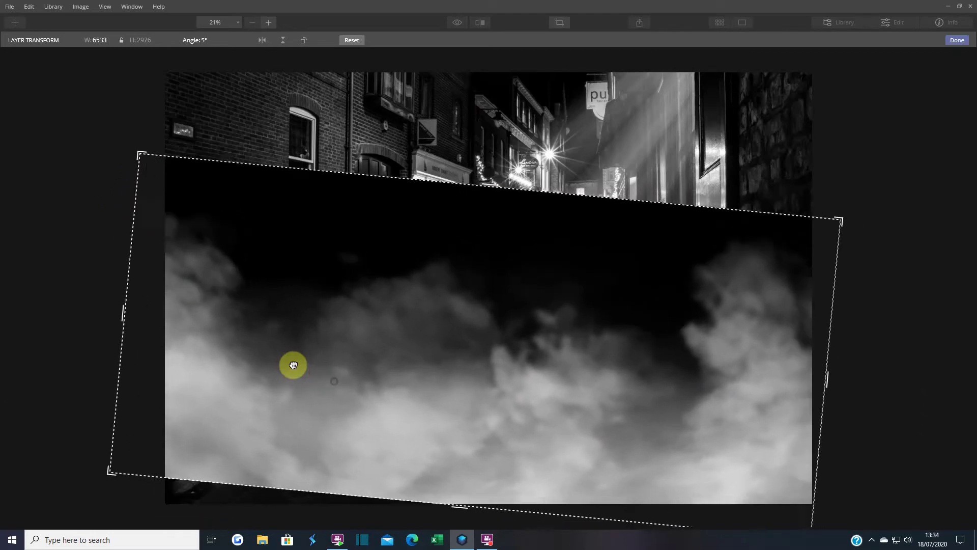
pyautogui.moveTo(293, 365); pyautogui.dragTo(265, 354)
pyautogui.moveTo(304, 478); pyautogui.dragTo(290, 517)
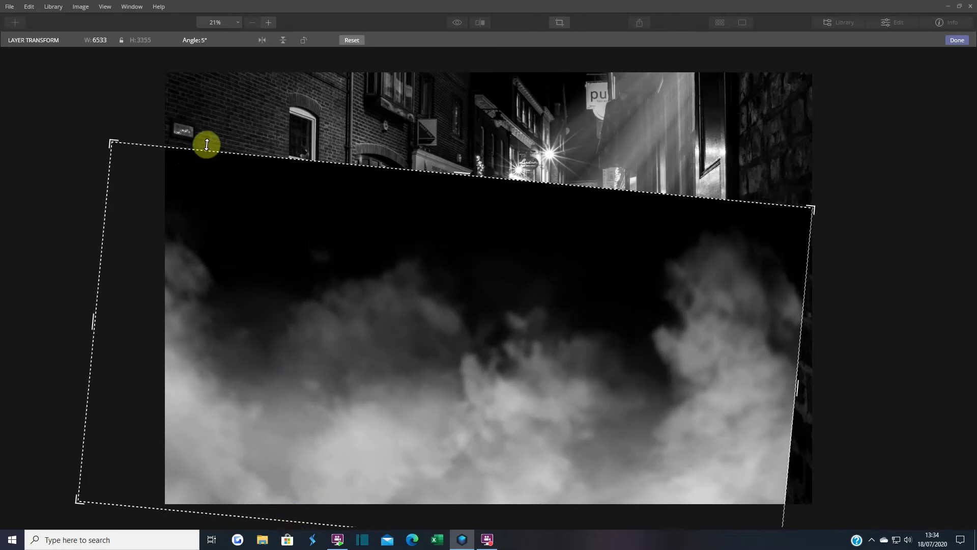
pyautogui.moveTo(251, 140); pyautogui.dragTo(304, 120)
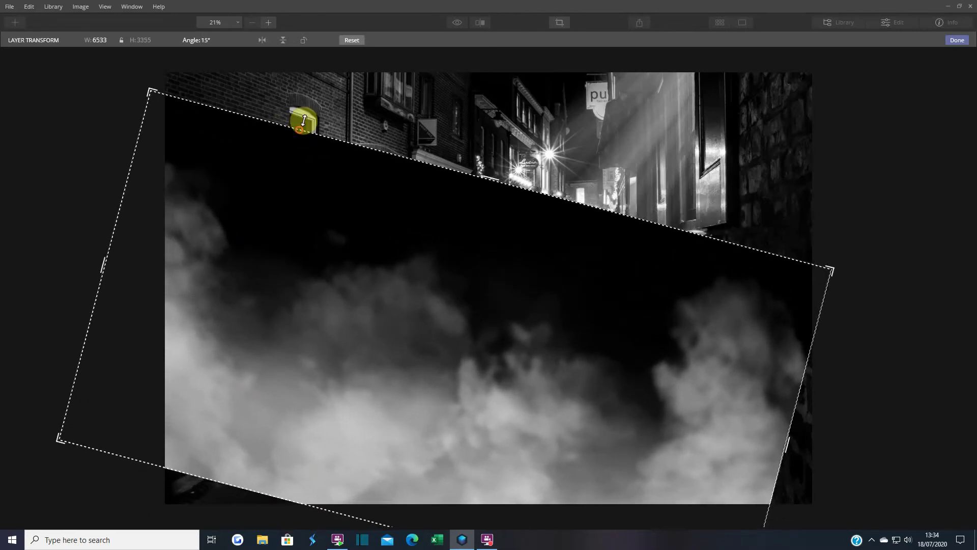
pyautogui.moveTo(181, 467); pyautogui.dragTo(159, 506)
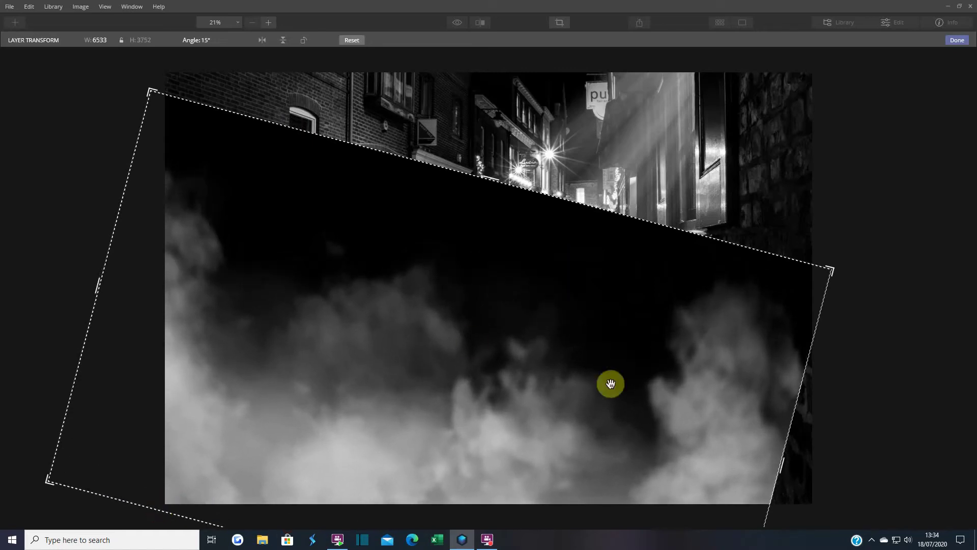
pyautogui.moveTo(784, 469); pyautogui.dragTo(835, 478)
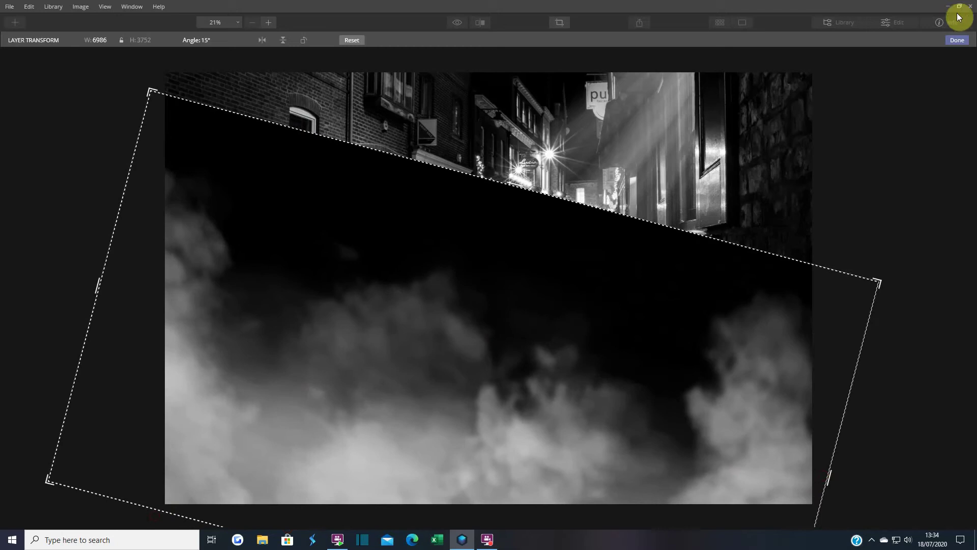
pyautogui.click(956, 43)
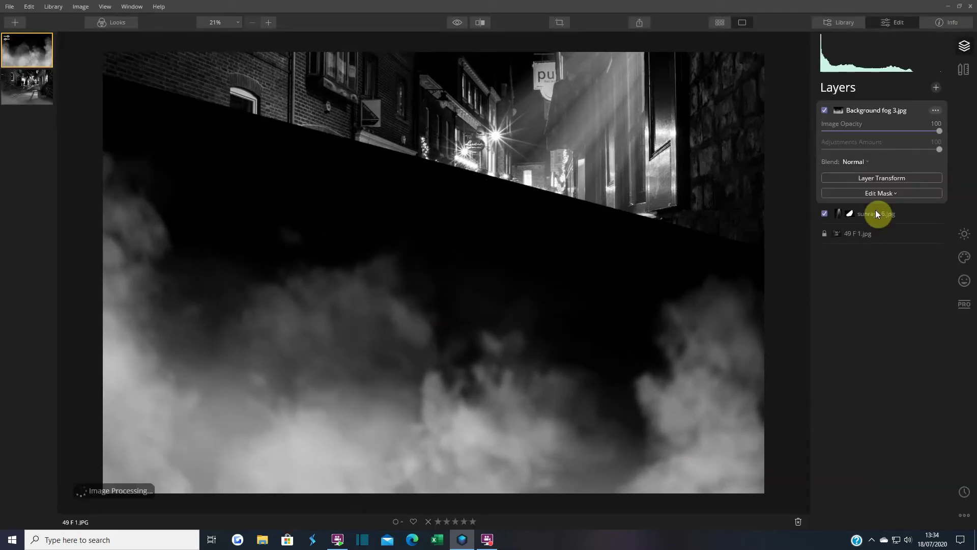
# Set the fog layer's blend mode to Screen and compare the photo before and after several times.
pyautogui.click(866, 163)
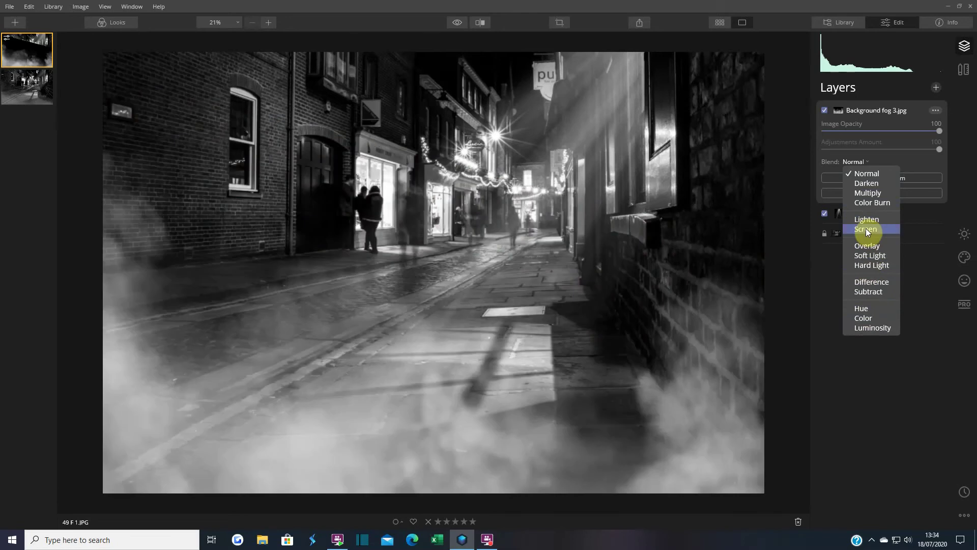
pyautogui.click(870, 229)
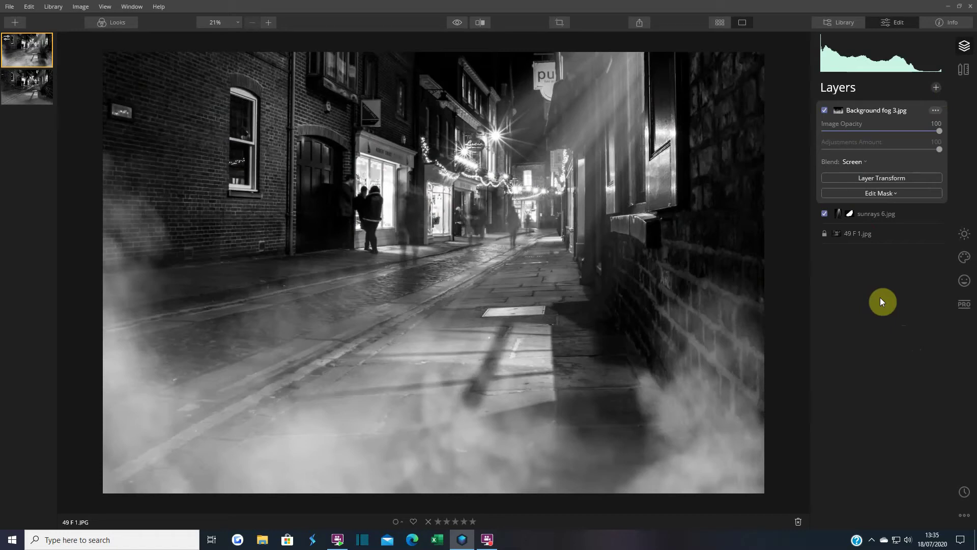
pyautogui.click(460, 23)
pyautogui.click(460, 23)
pyautogui.click(460, 23)
pyautogui.click(460, 24)
pyautogui.click(460, 24)
# Reduce the fog layer's image opacity to 64, try 32, and raise it again to a moderate strength.
pyautogui.moveTo(939, 130); pyautogui.dragTo(900, 135)
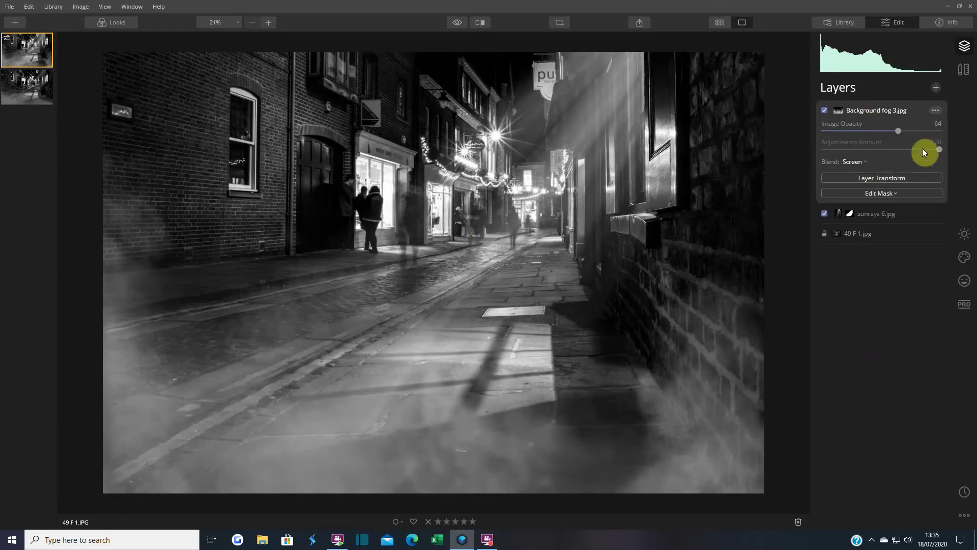
pyautogui.moveTo(899, 131); pyautogui.dragTo(863, 140)
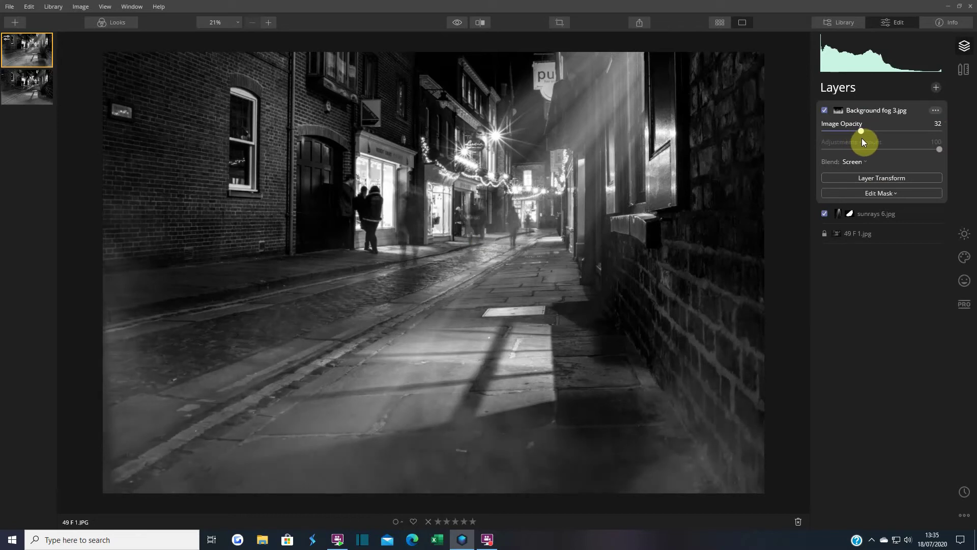
pyautogui.moveTo(865, 132); pyautogui.dragTo(905, 135)
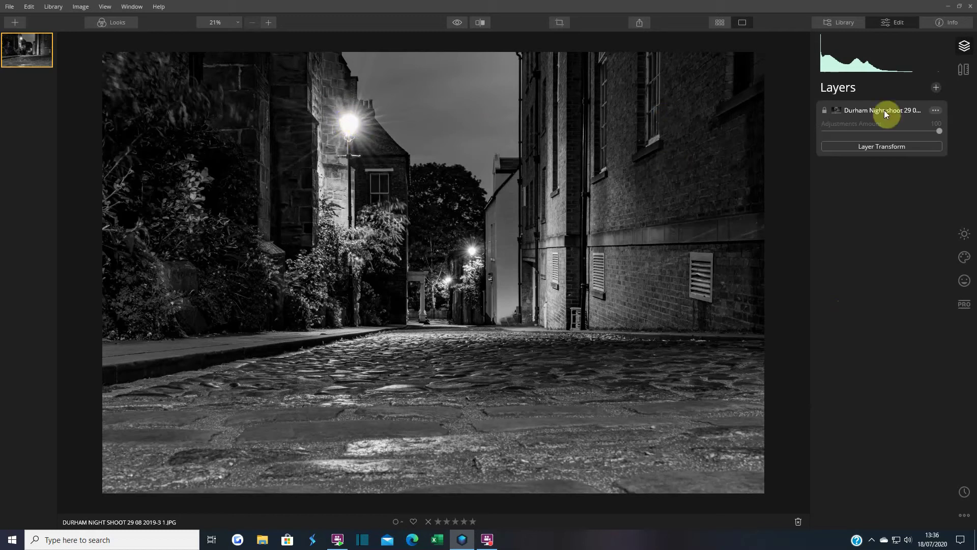
# Check the Durham night photo's camera info and add sunrays 3 from the Lum 4 Images folder as a new image layer.
pyautogui.click(951, 26)
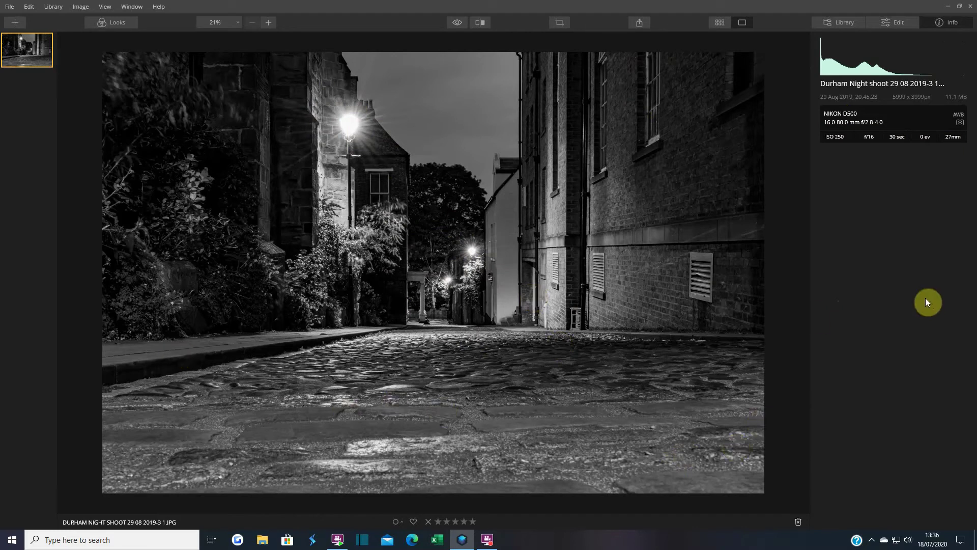
pyautogui.click(899, 23)
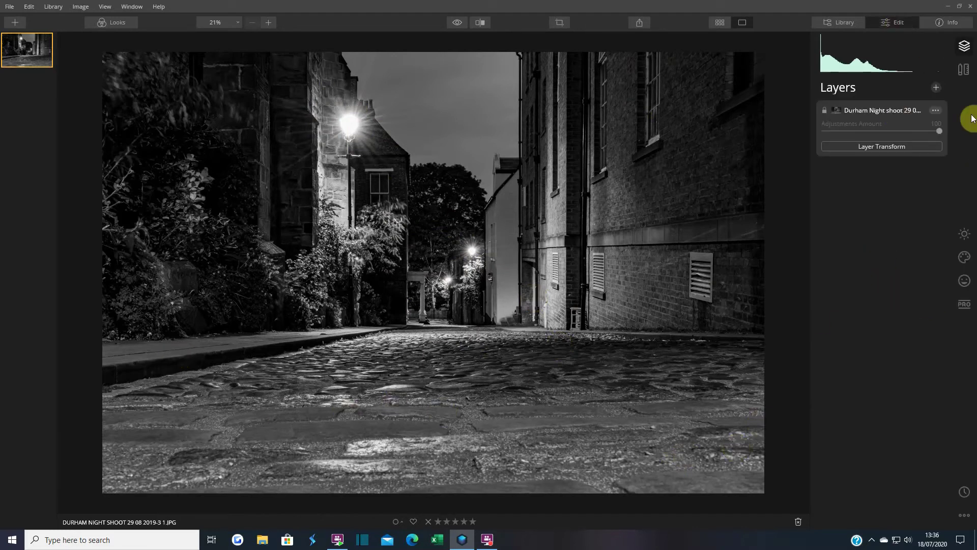
pyautogui.click(936, 90)
pyautogui.click(902, 119)
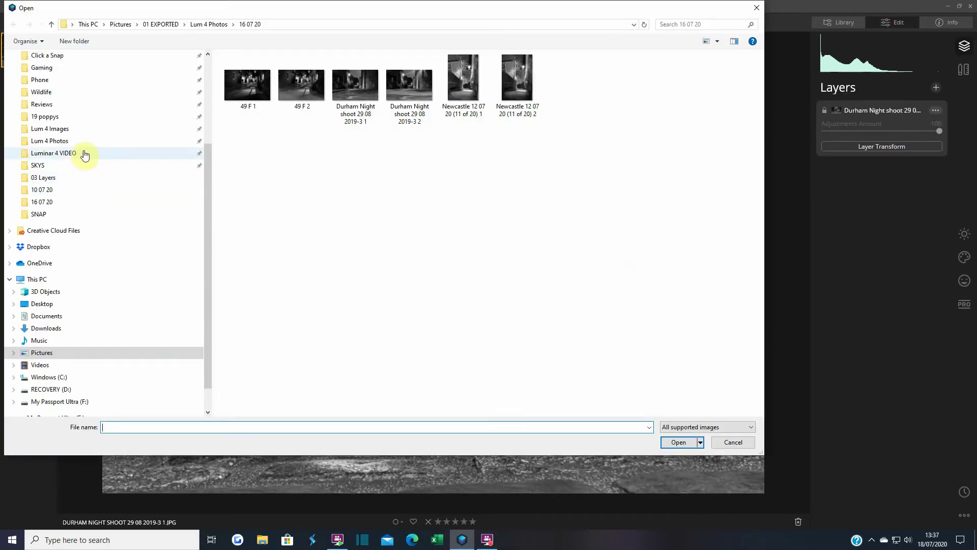
pyautogui.click(82, 129)
pyautogui.click(459, 239)
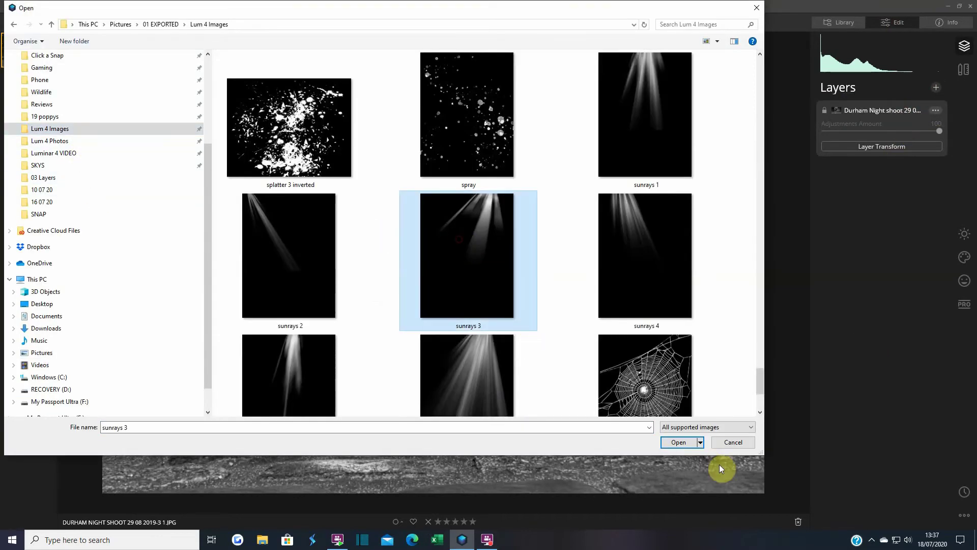
pyautogui.click(685, 446)
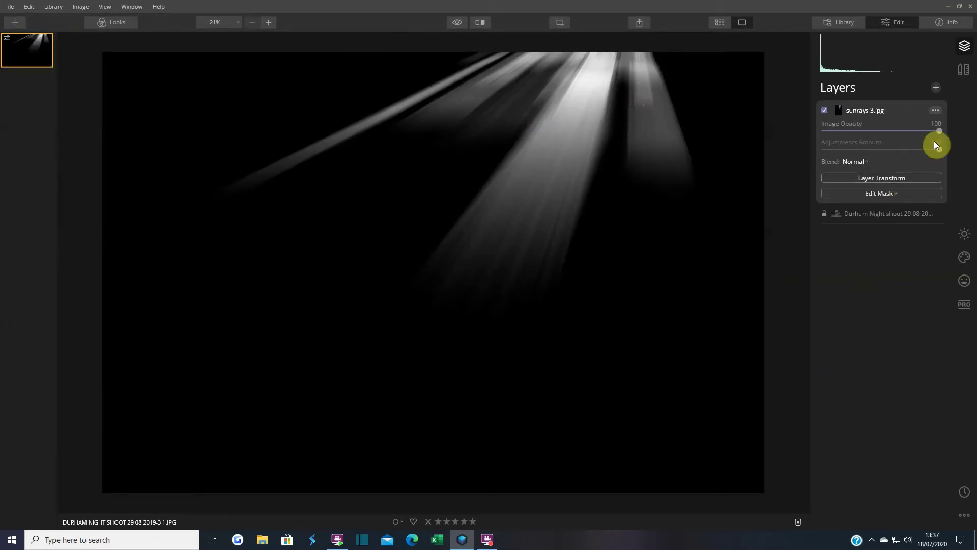
# Lower the sunrays layer's image opacity to 44, enlarge the layer to about 6837 × 4328 px, rotate it to 8°, and apply the transform.
pyautogui.moveTo(940, 132); pyautogui.dragTo(876, 137)
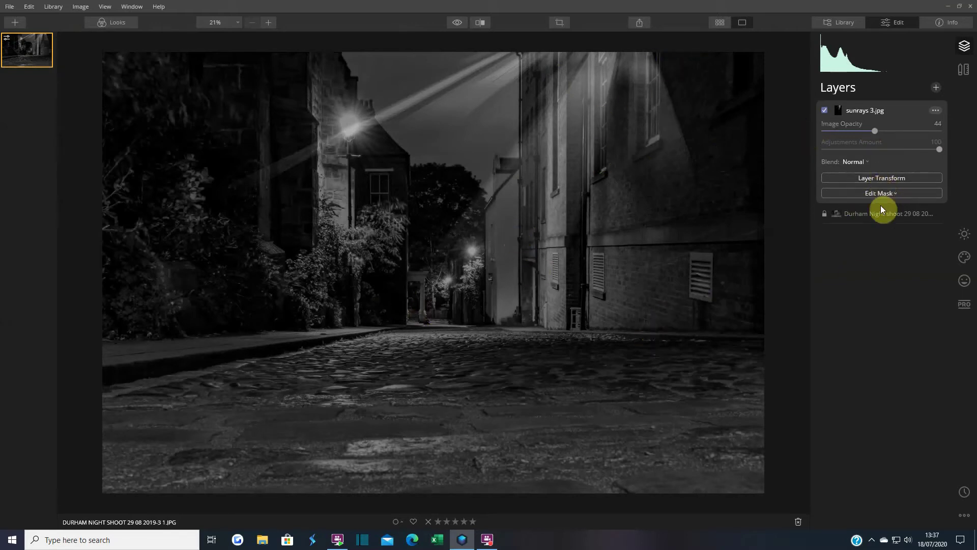
pyautogui.click(883, 178)
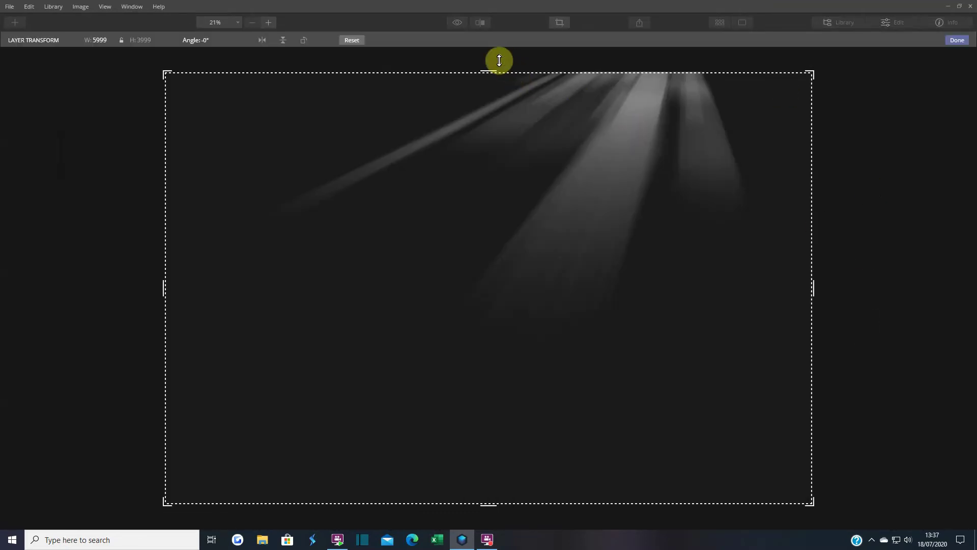
pyautogui.moveTo(491, 68); pyautogui.dragTo(497, 39)
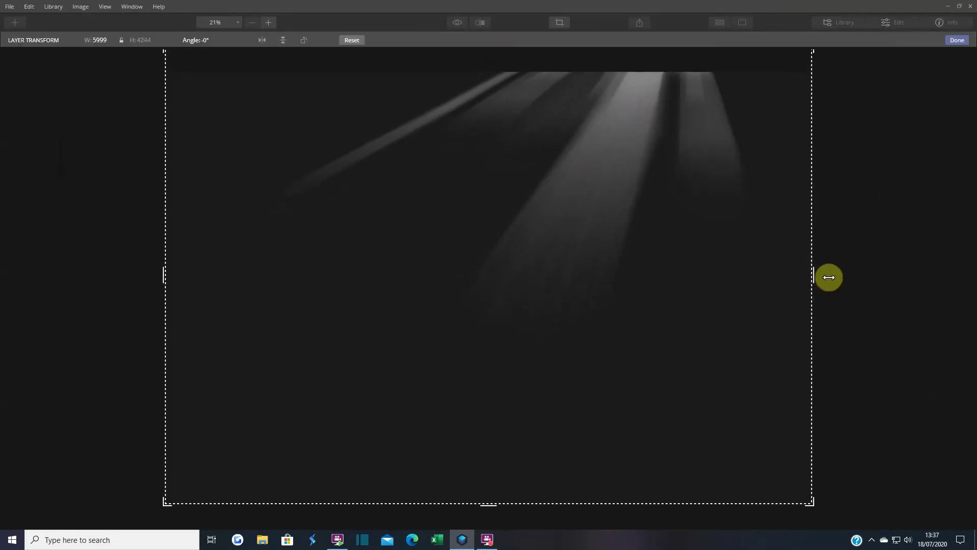
pyautogui.moveTo(815, 275); pyautogui.dragTo(918, 300)
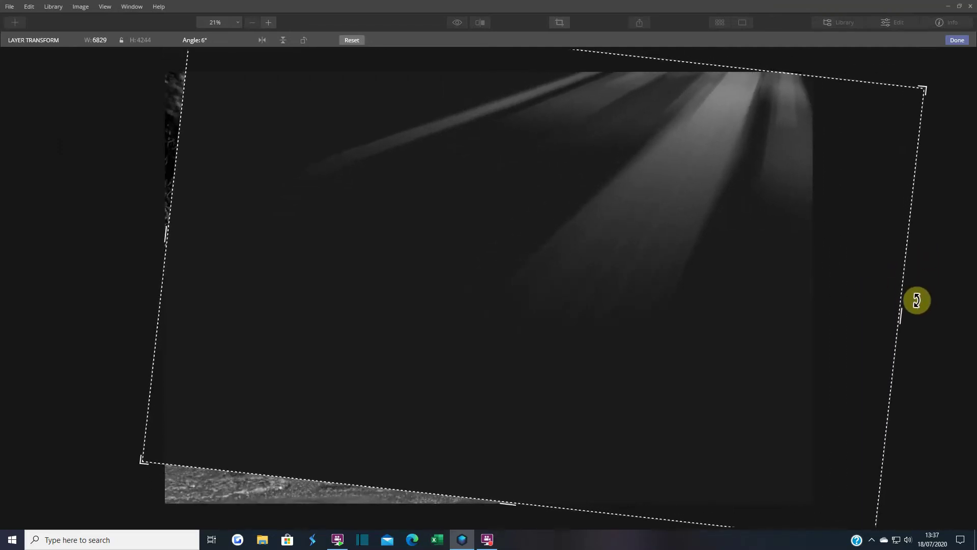
pyautogui.moveTo(853, 260); pyautogui.dragTo(854, 254)
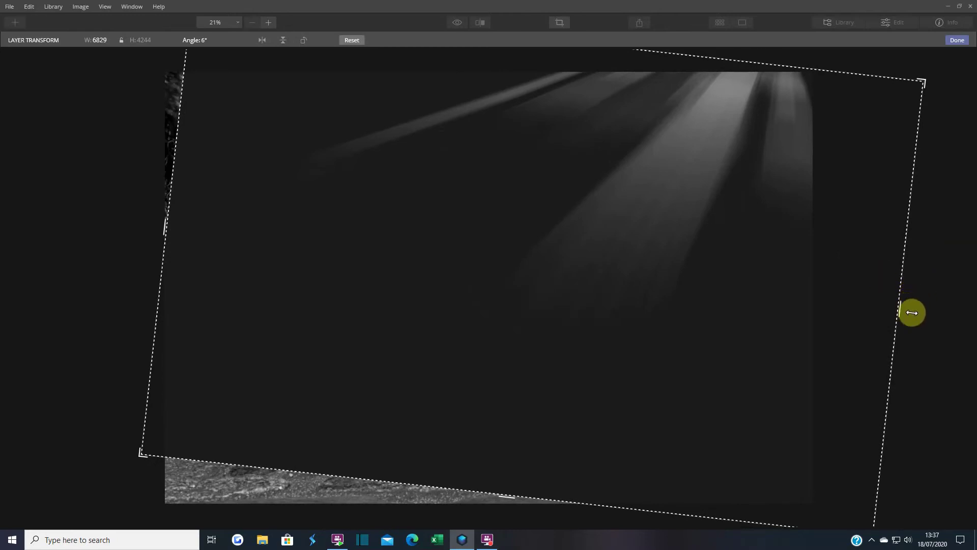
pyautogui.moveTo(911, 313); pyautogui.dragTo(912, 301)
pyautogui.moveTo(850, 78); pyautogui.dragTo(853, 69)
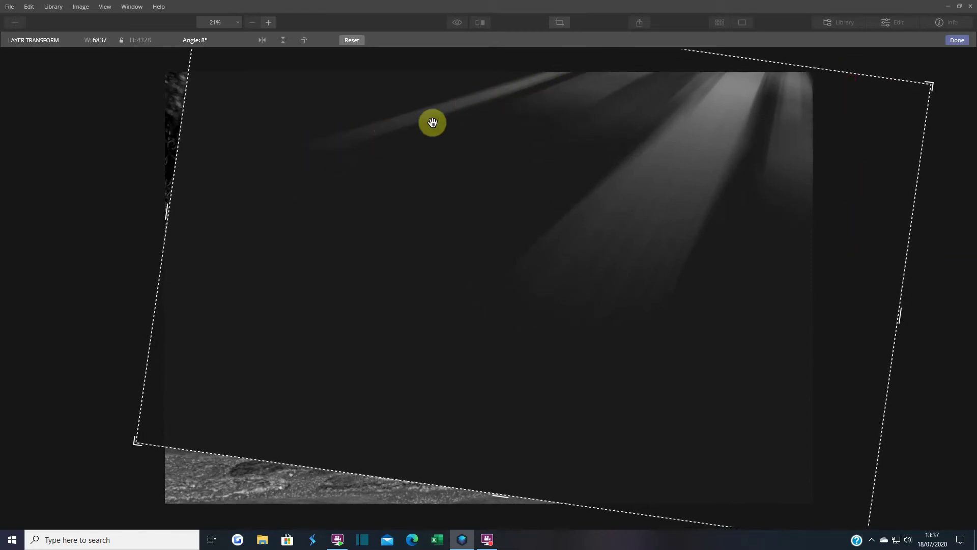
pyautogui.click(956, 39)
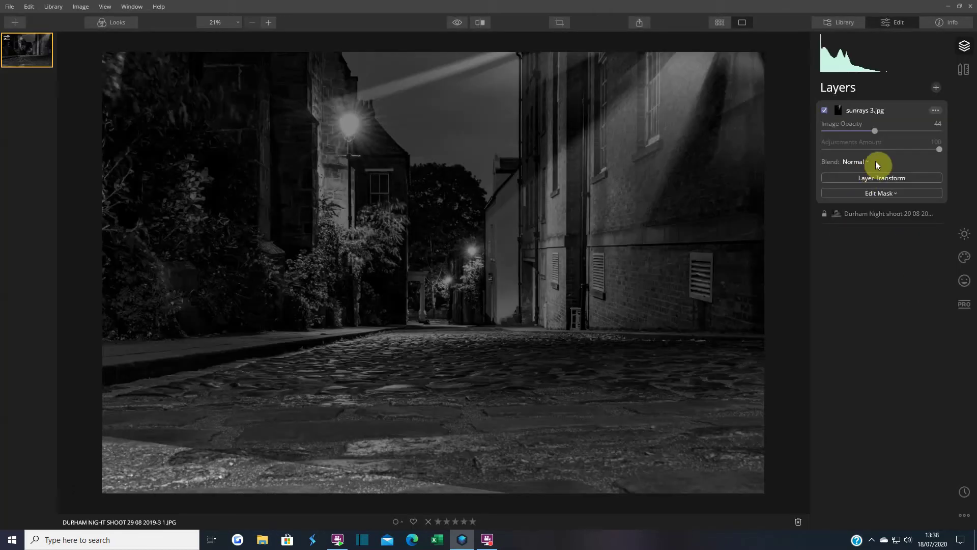
# Set the sunrays 3 layer's blend mode to Screen and its image opacity to 59.
pyautogui.click(866, 160)
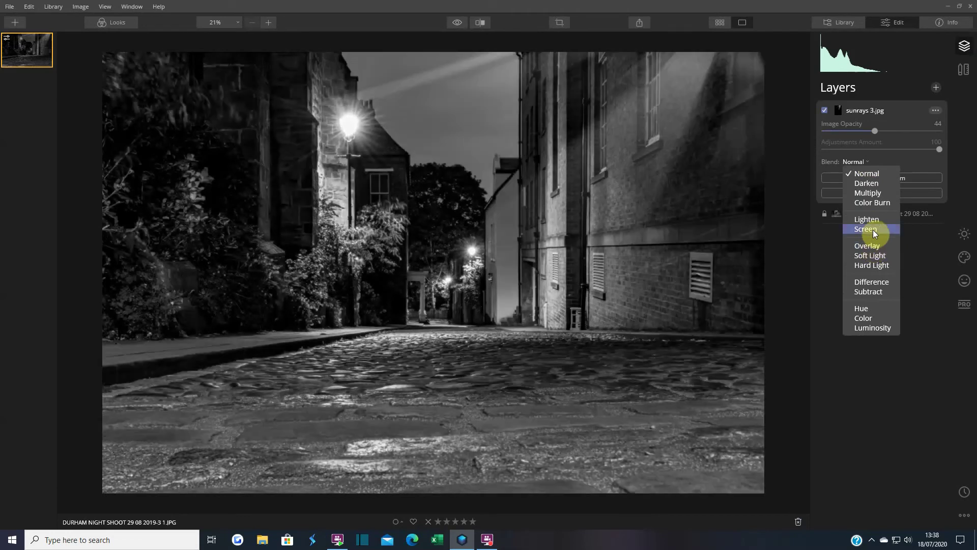
pyautogui.click(872, 230)
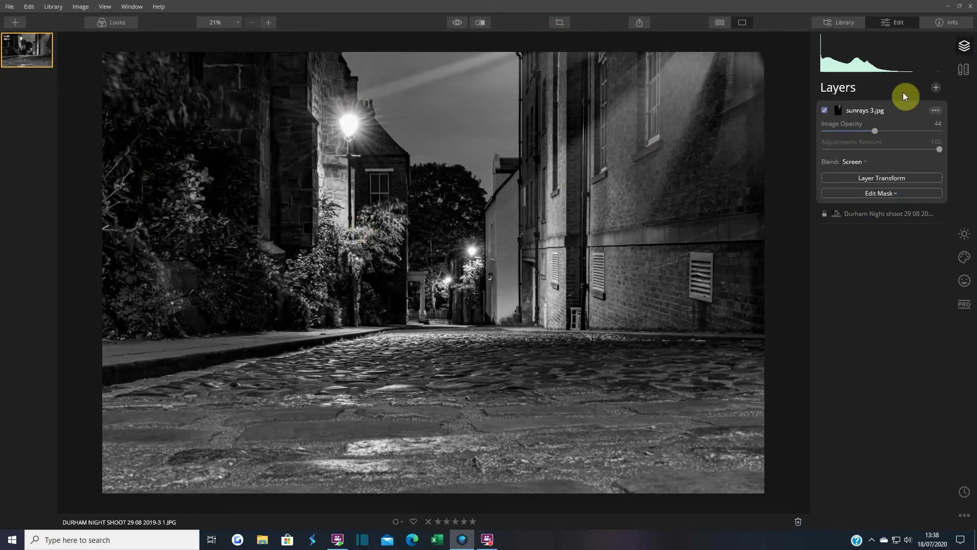
pyautogui.moveTo(876, 132); pyautogui.dragTo(905, 131)
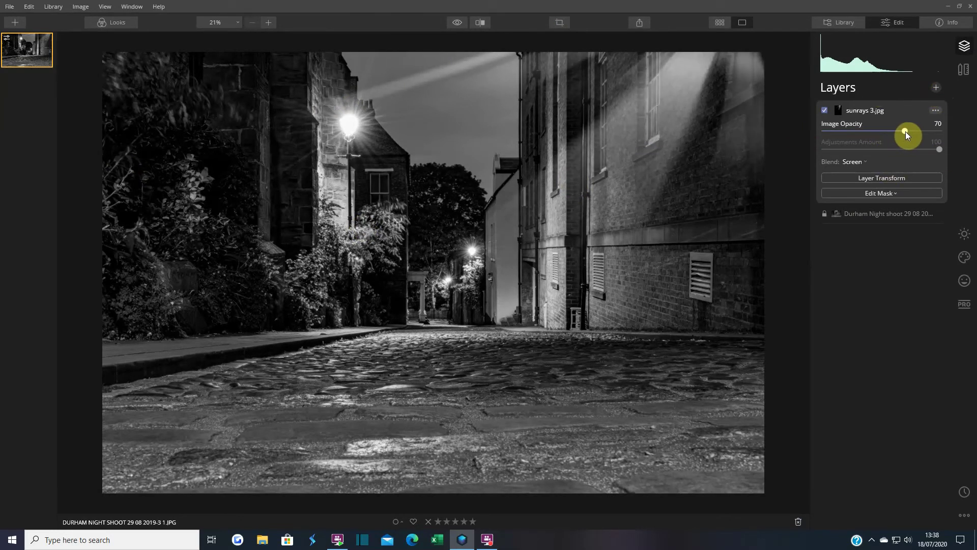
pyautogui.moveTo(906, 131)
pyautogui.mouseDown()
pyautogui.moveTo(915, 131)
pyautogui.moveTo(893, 130)
pyautogui.mouseUp()
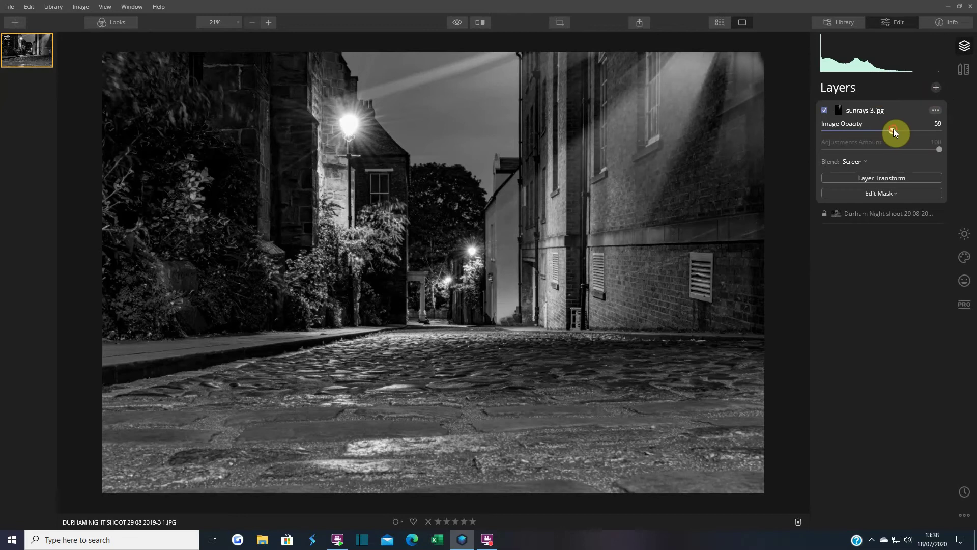
# Stretch the sunrays 3 layer to a height of about 5762 px and reposition it so it covers the bottom of the photo.
pyautogui.click(869, 178)
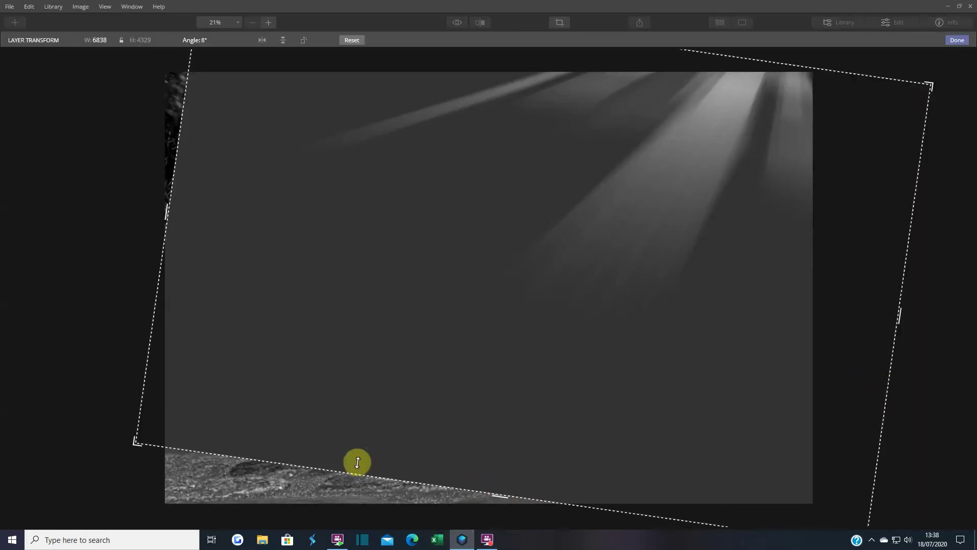
pyautogui.moveTo(353, 471); pyautogui.dragTo(326, 538)
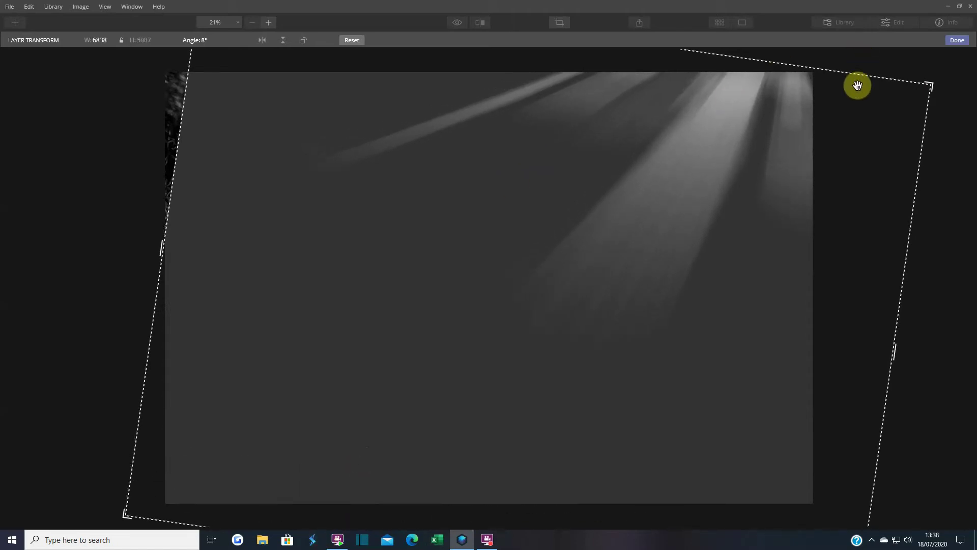
pyautogui.moveTo(871, 70); pyautogui.dragTo(890, 17)
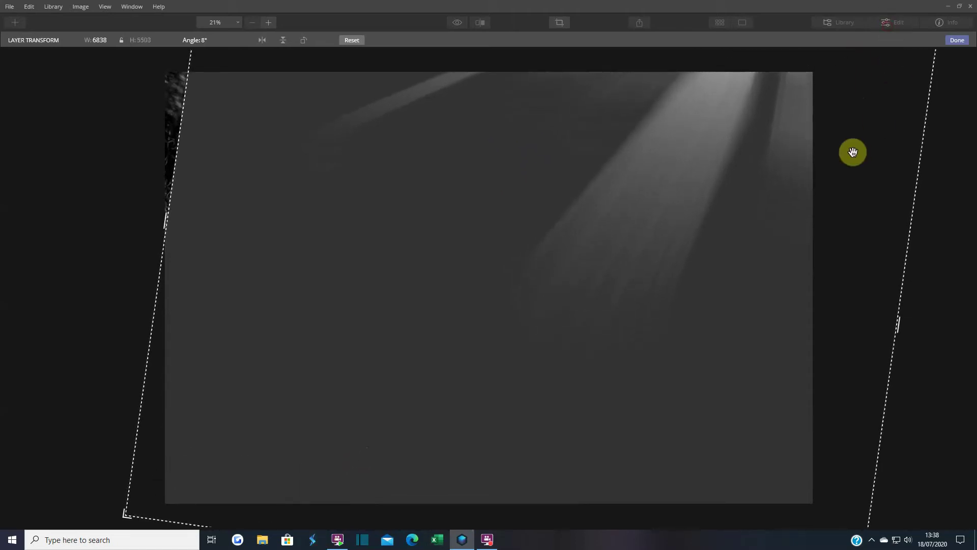
pyautogui.moveTo(848, 163); pyautogui.dragTo(832, 214)
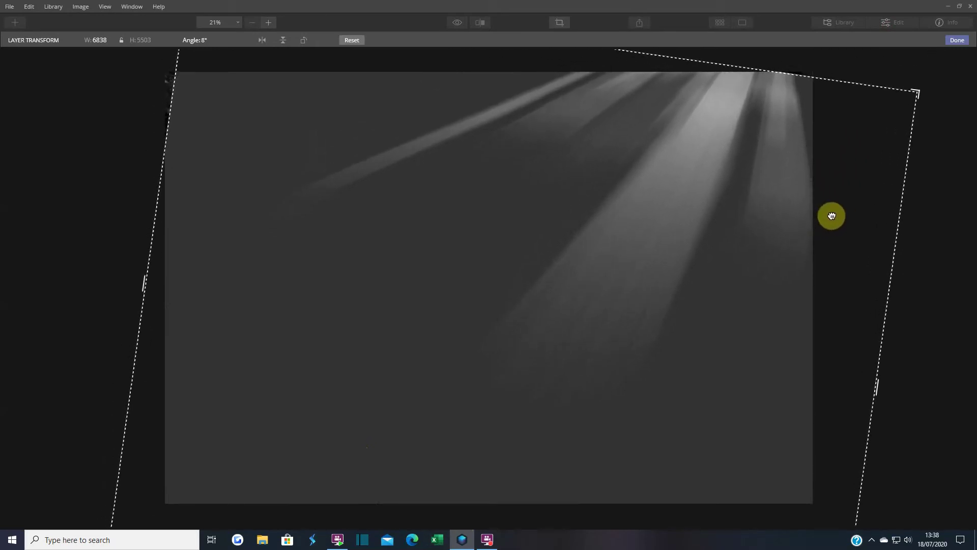
pyautogui.moveTo(866, 81); pyautogui.dragTo(862, 104)
# Rotate the sunrays 3 layer to 17° and reposition it so the rays fall from the photo's upper-right corner.
pyautogui.moveTo(944, 257); pyautogui.dragTo(940, 277)
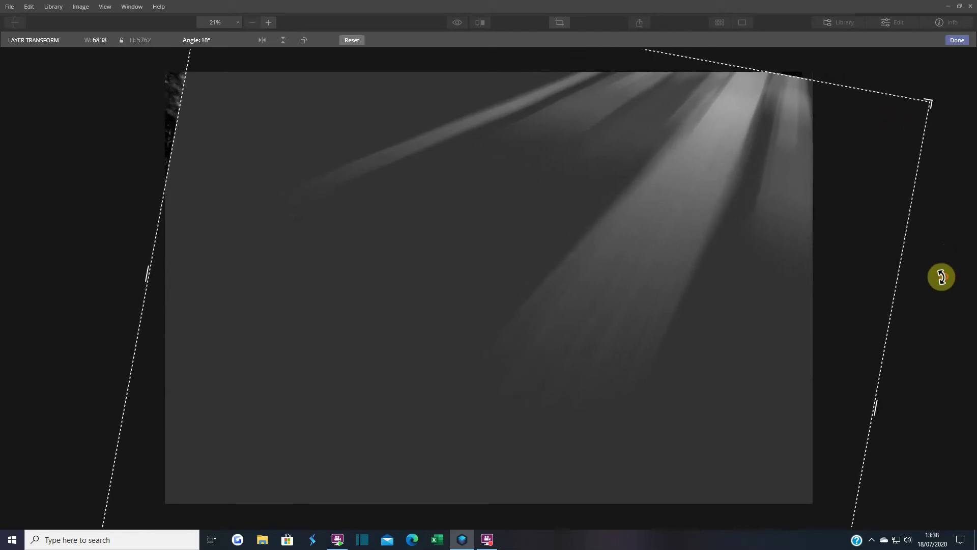
pyautogui.moveTo(849, 218); pyautogui.dragTo(846, 194)
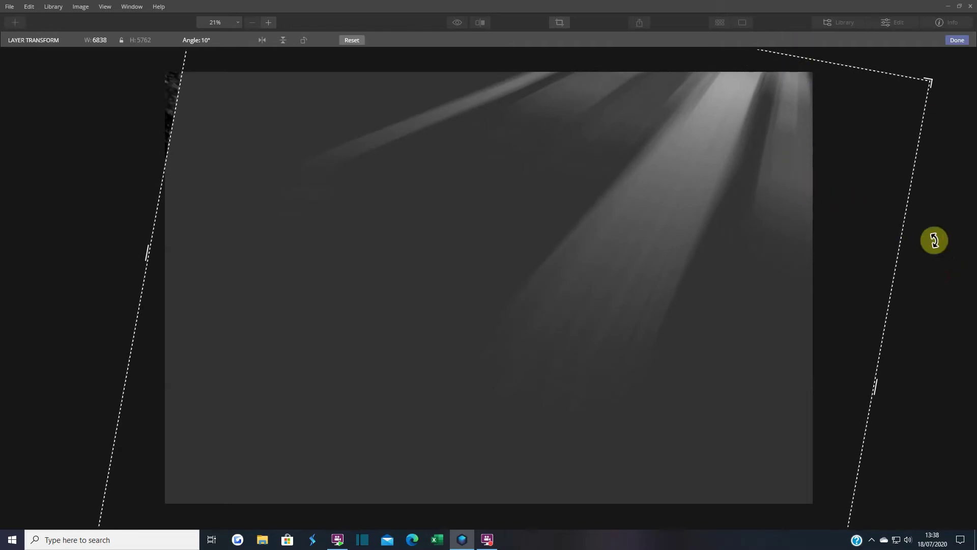
pyautogui.moveTo(942, 243); pyautogui.dragTo(934, 251)
pyautogui.moveTo(885, 188); pyautogui.dragTo(872, 196)
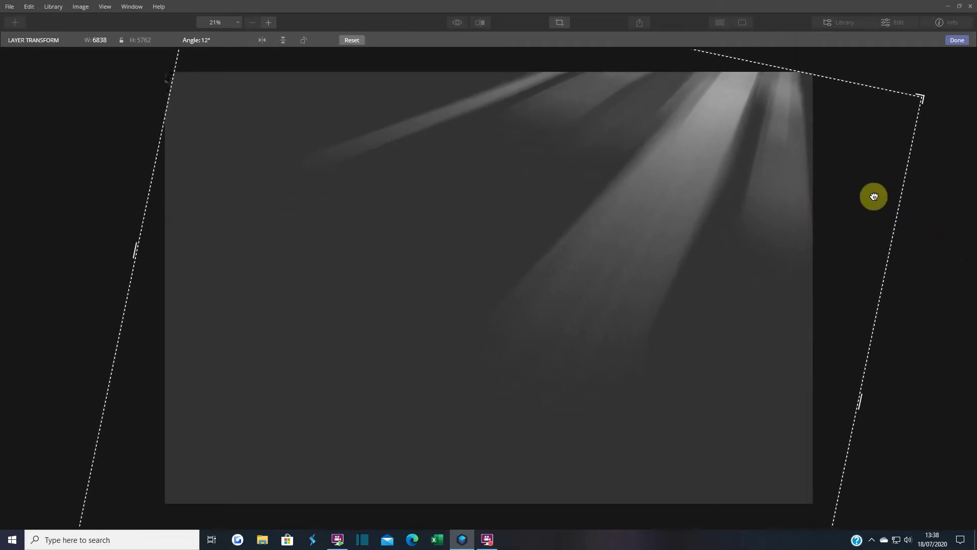
pyautogui.moveTo(934, 212); pyautogui.dragTo(935, 226)
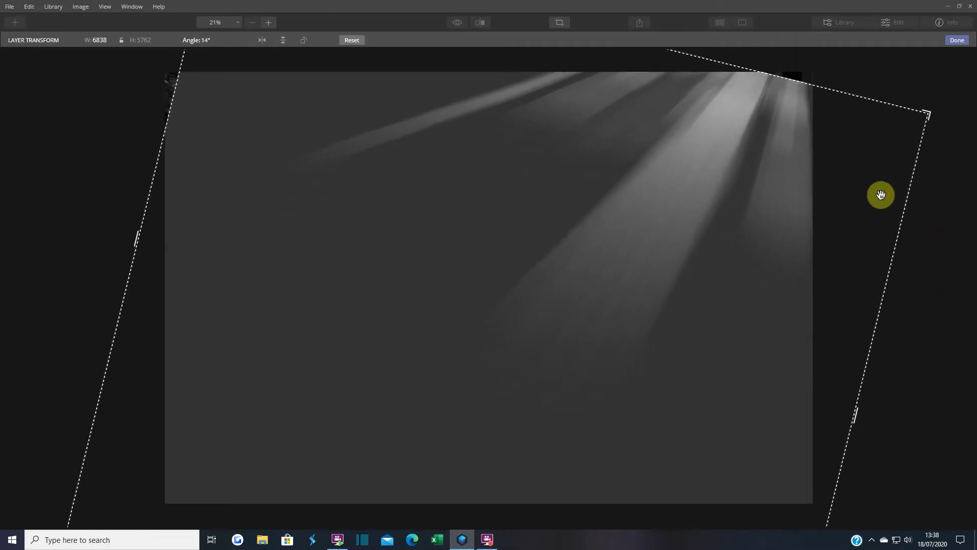
pyautogui.moveTo(842, 182); pyautogui.dragTo(848, 158)
pyautogui.moveTo(930, 174); pyautogui.dragTo(856, 207)
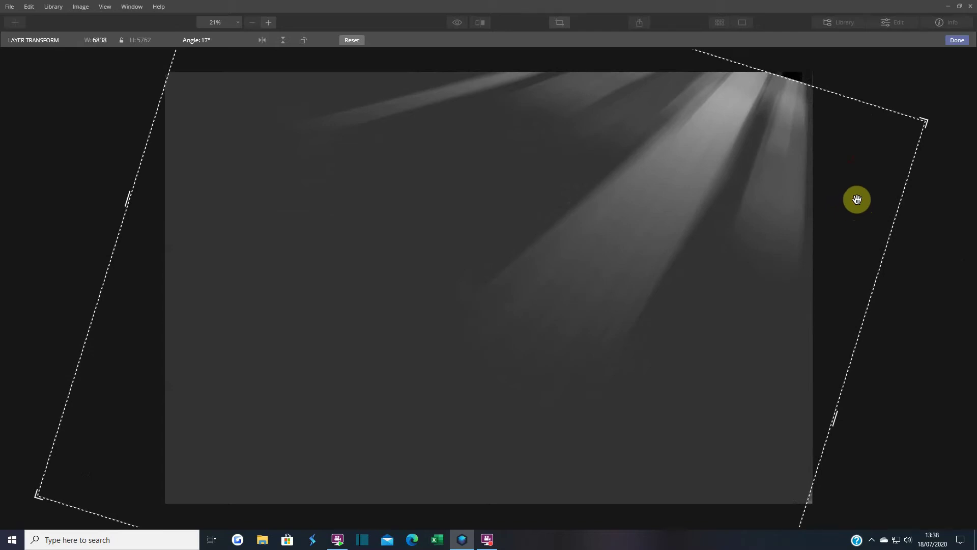
# Stretch the sunrays 3 layer's height to about 6097 px, adjust its position slightly, and apply the transform.
pyautogui.moveTo(877, 89); pyautogui.dragTo(878, 87)
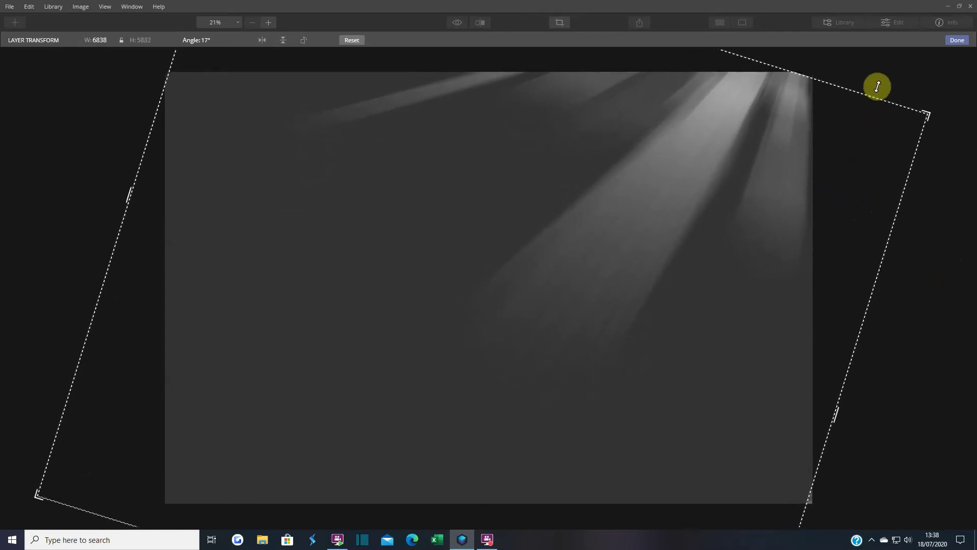
pyautogui.moveTo(855, 250); pyautogui.dragTo(858, 252)
pyautogui.moveTo(872, 82); pyautogui.dragTo(874, 137)
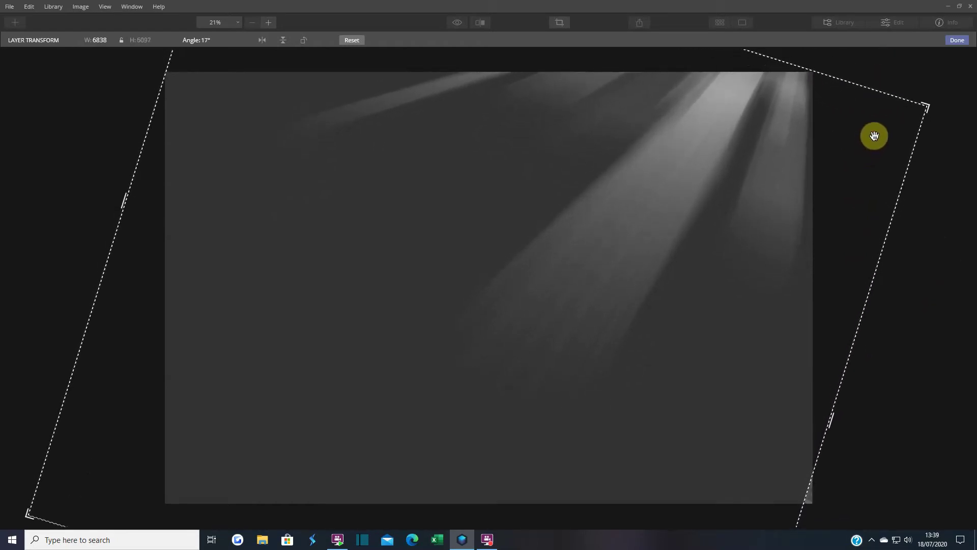
pyautogui.click(951, 40)
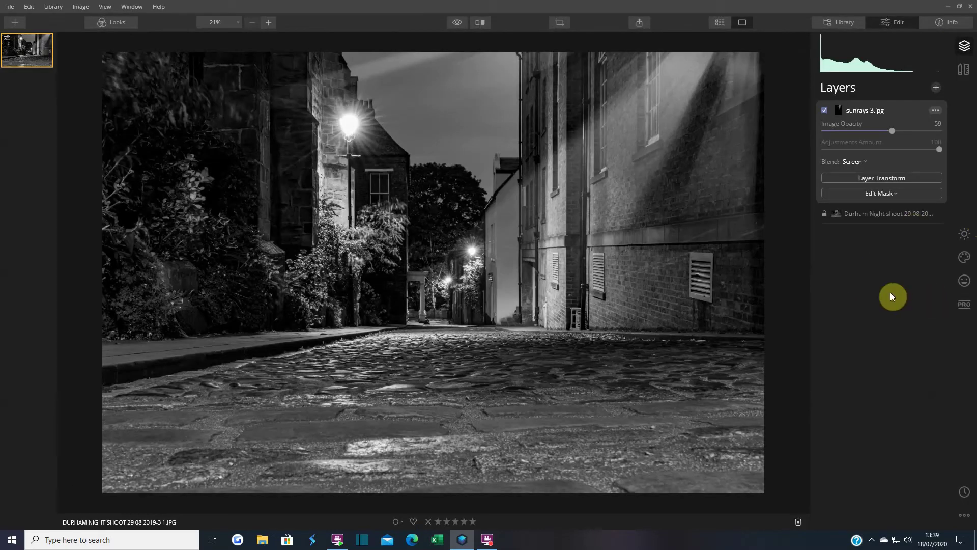
# Set the sunrays 3 layer's image opacity to 61 and compare the photo before and after the effect.
pyautogui.moveTo(894, 132)
pyautogui.mouseDown()
pyautogui.moveTo(910, 133)
pyautogui.moveTo(894, 137)
pyautogui.mouseUp()
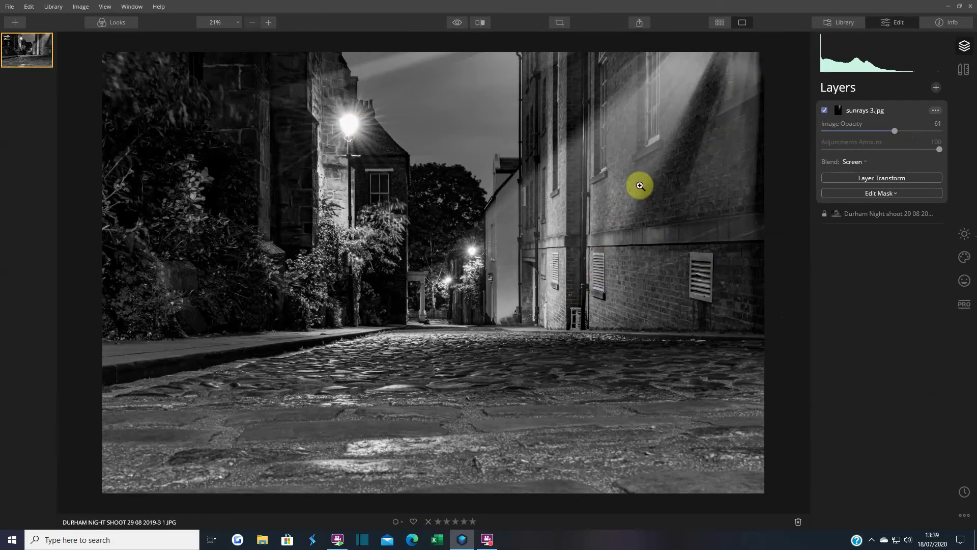
pyautogui.click(455, 23)
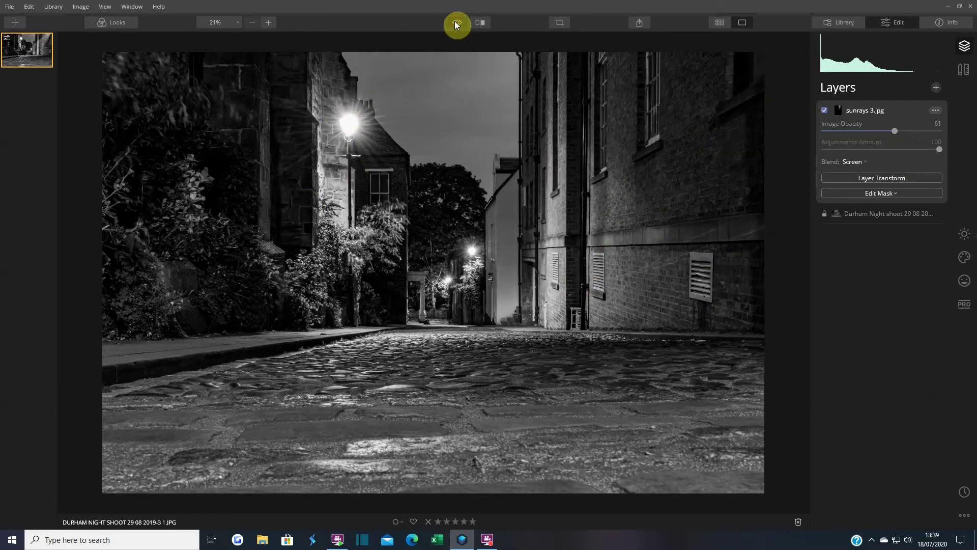
pyautogui.click(455, 23)
pyautogui.click(456, 23)
pyautogui.click(456, 22)
pyautogui.click(455, 23)
pyautogui.click(456, 23)
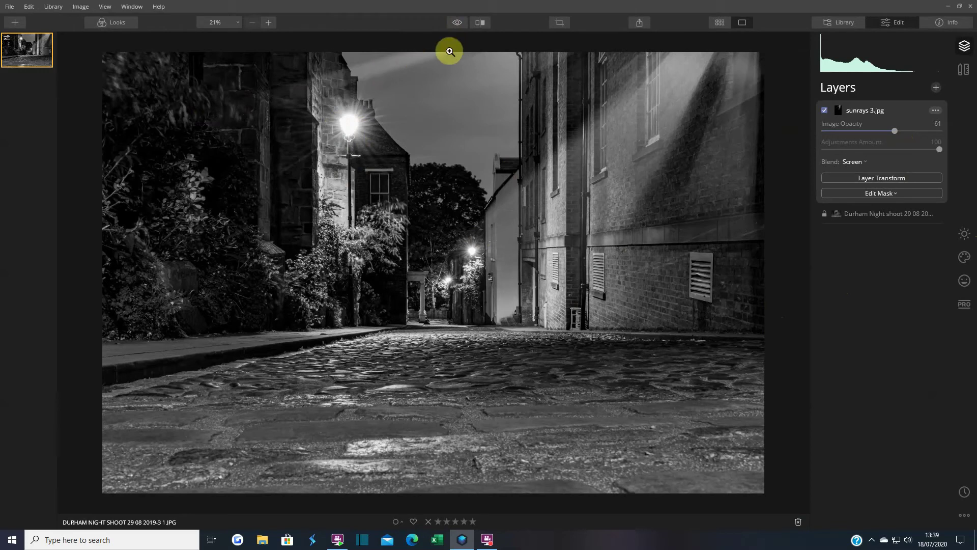
# Erase the stray light ray across the sky and upper-left building from the sunrays mask, using 100% brush opacity and 10% softness, and check the mask overlay.
pyautogui.click(878, 192)
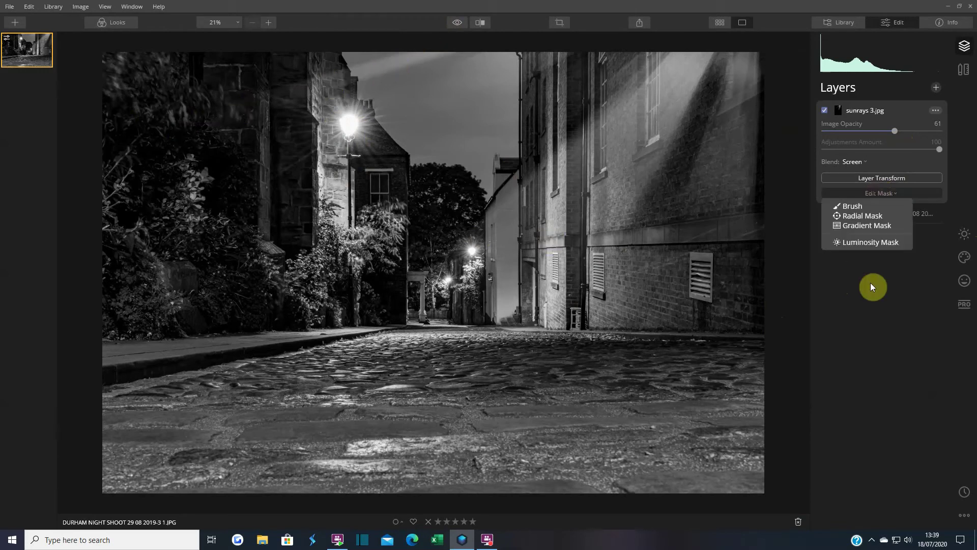
pyautogui.click(854, 206)
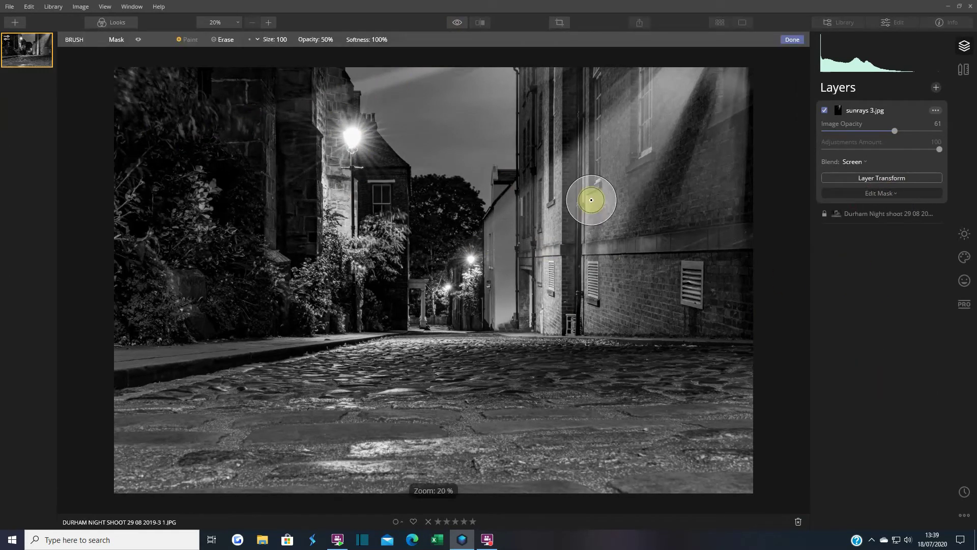
pyautogui.click(225, 41)
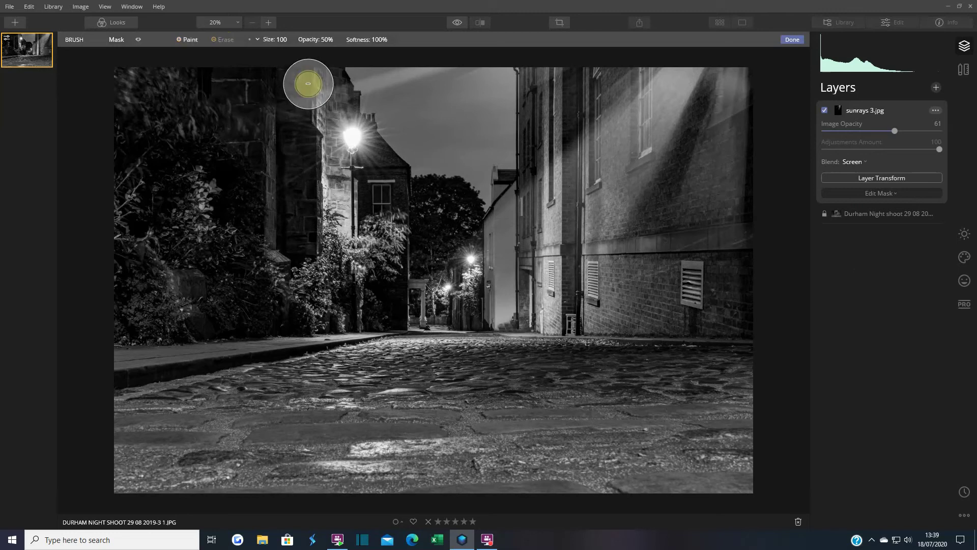
pyautogui.click(335, 39)
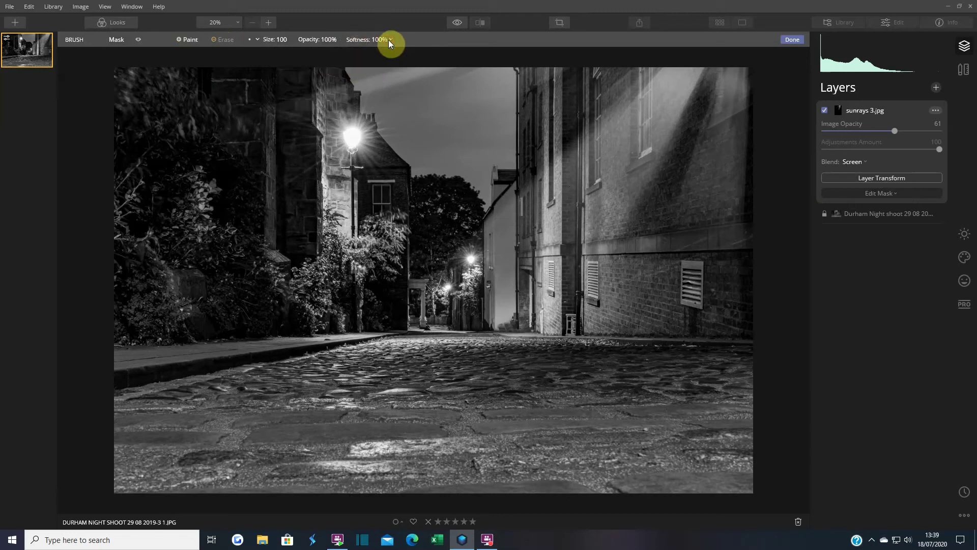
pyautogui.click(389, 43)
pyautogui.moveTo(422, 67); pyautogui.dragTo(353, 67)
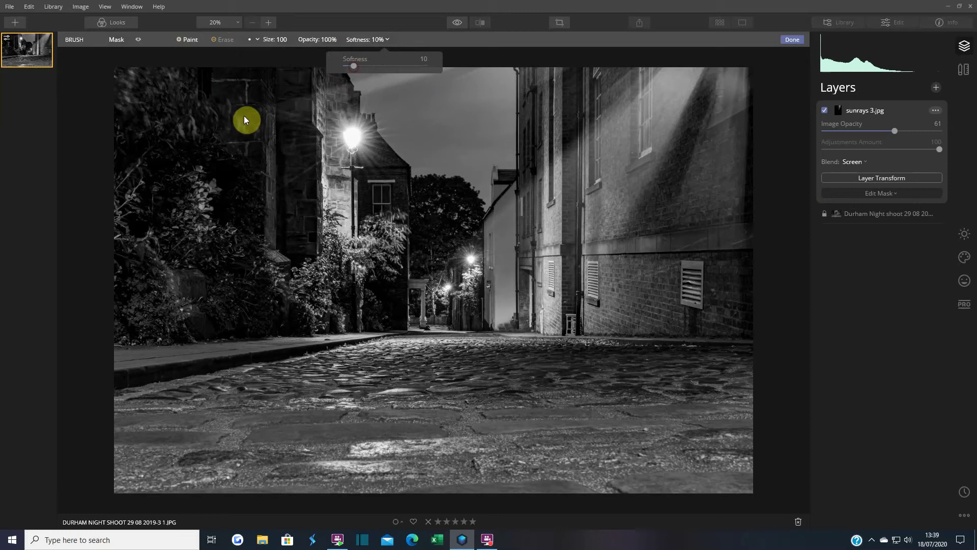
pyautogui.click(185, 73)
pyautogui.moveTo(175, 87)
pyautogui.mouseDown()
pyautogui.moveTo(253, 107)
pyautogui.moveTo(453, 47)
pyautogui.mouseUp()
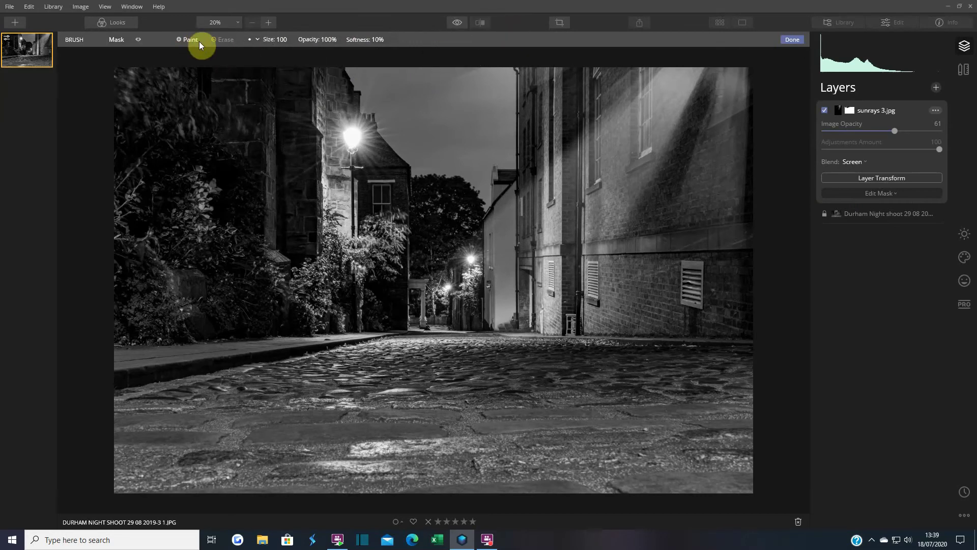
pyautogui.click(138, 39)
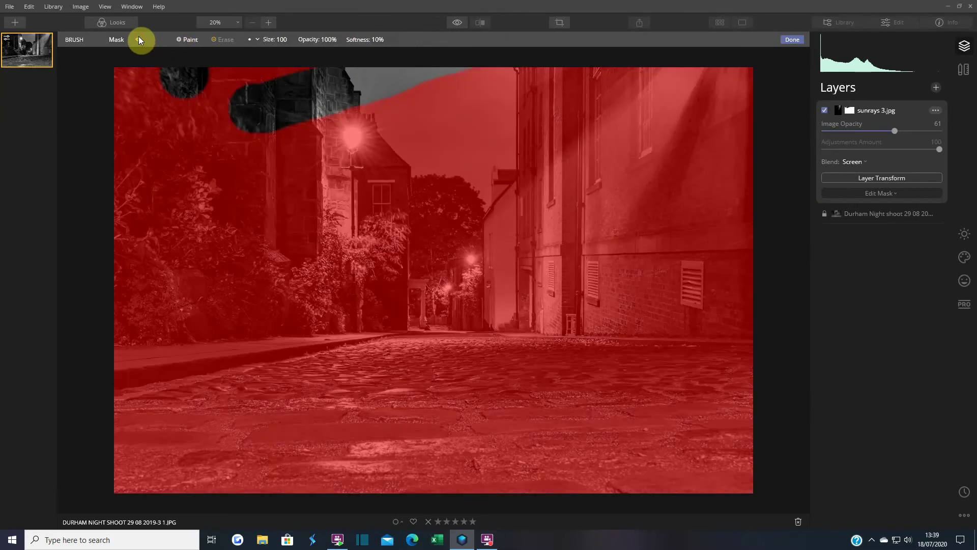
pyautogui.click(138, 39)
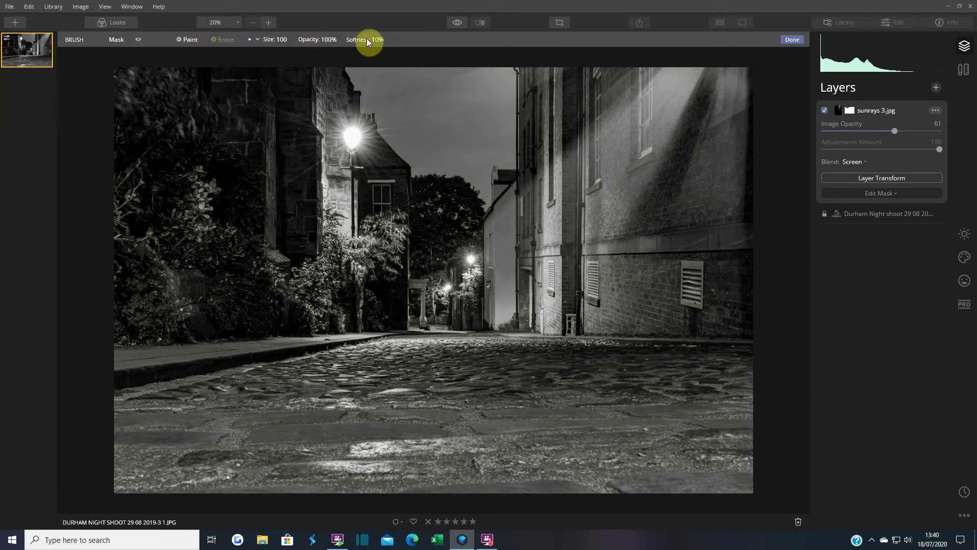
# With brush softness at 100% and the mask overlay shown, erase the mask along the photo's upper-left area, left edge and foreground cobbles.
pyautogui.click(385, 39)
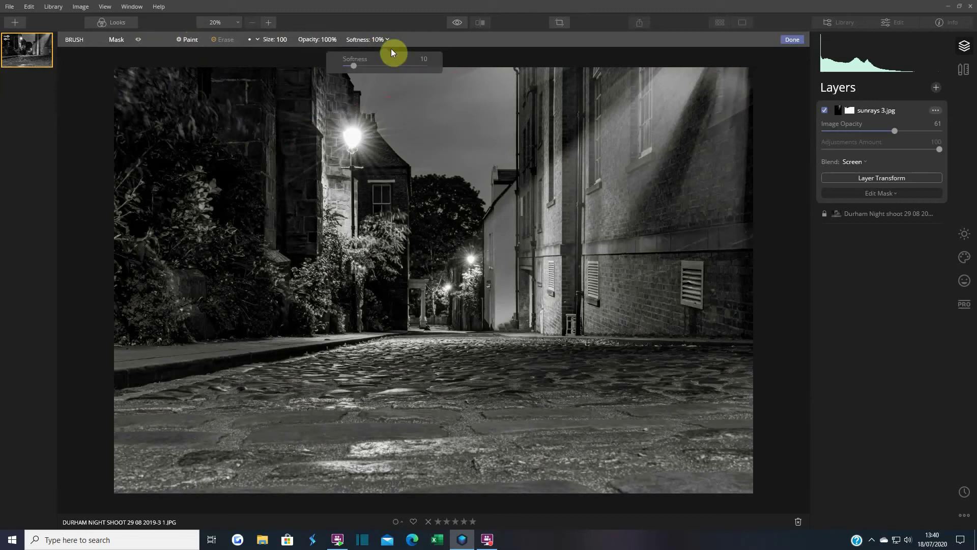
pyautogui.moveTo(354, 65); pyautogui.dragTo(421, 64)
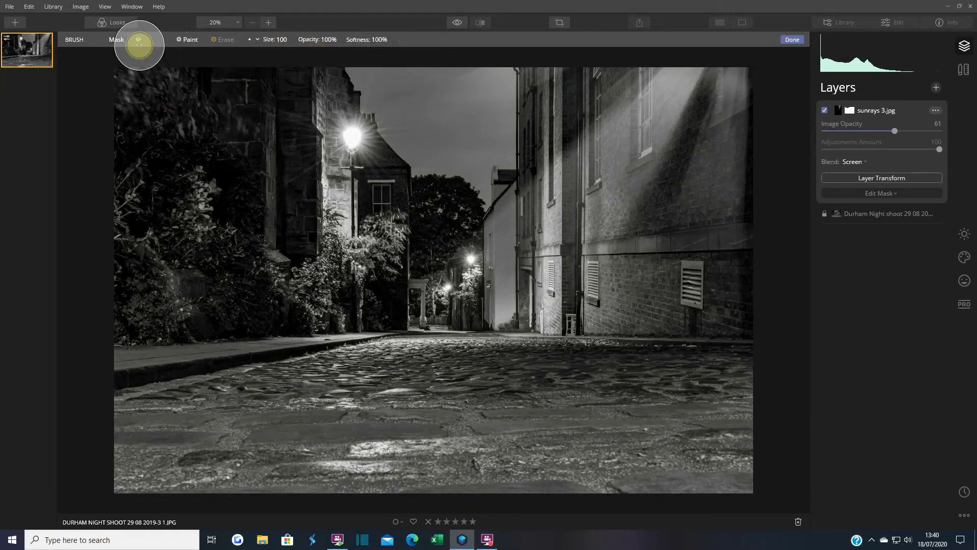
pyautogui.click(138, 40)
pyautogui.moveTo(293, 80)
pyautogui.mouseDown()
pyautogui.moveTo(142, 83)
pyautogui.moveTo(218, 107)
pyautogui.moveTo(109, 160)
pyautogui.moveTo(109, 245)
pyautogui.mouseUp()
pyautogui.moveTo(100, 485)
pyautogui.mouseDown()
pyautogui.moveTo(621, 490)
pyautogui.moveTo(830, 457)
pyautogui.moveTo(341, 472)
pyautogui.moveTo(77, 449)
pyautogui.moveTo(168, 422)
pyautogui.moveTo(343, 423)
pyautogui.moveTo(730, 379)
pyautogui.moveTo(764, 402)
pyautogui.moveTo(492, 436)
pyautogui.moveTo(159, 400)
pyautogui.mouseUp()
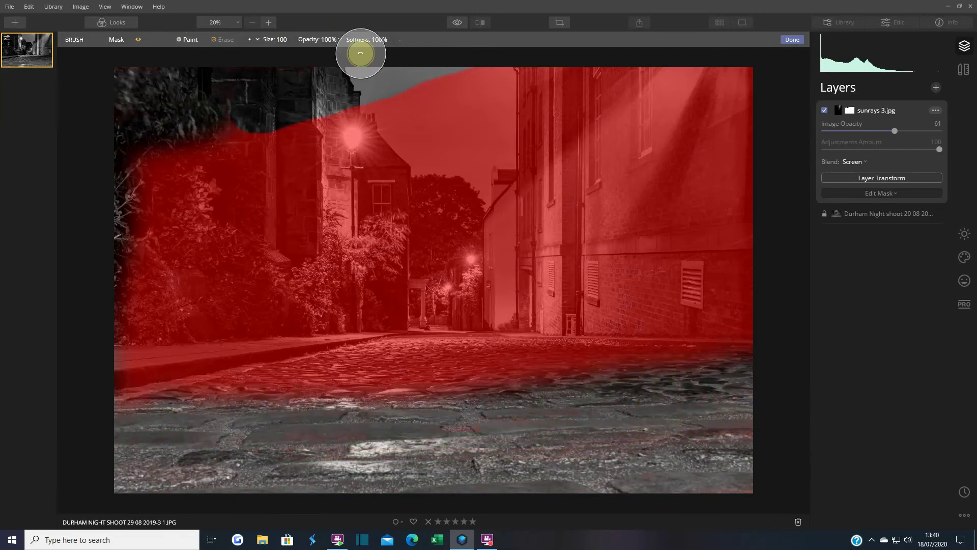
# Set the brush softness to 0% and erase the remaining mask across the cobbled road, ending with the mask overlay hidden.
pyautogui.click(388, 41)
pyautogui.moveTo(425, 66); pyautogui.dragTo(346, 66)
pyautogui.click(65, 389)
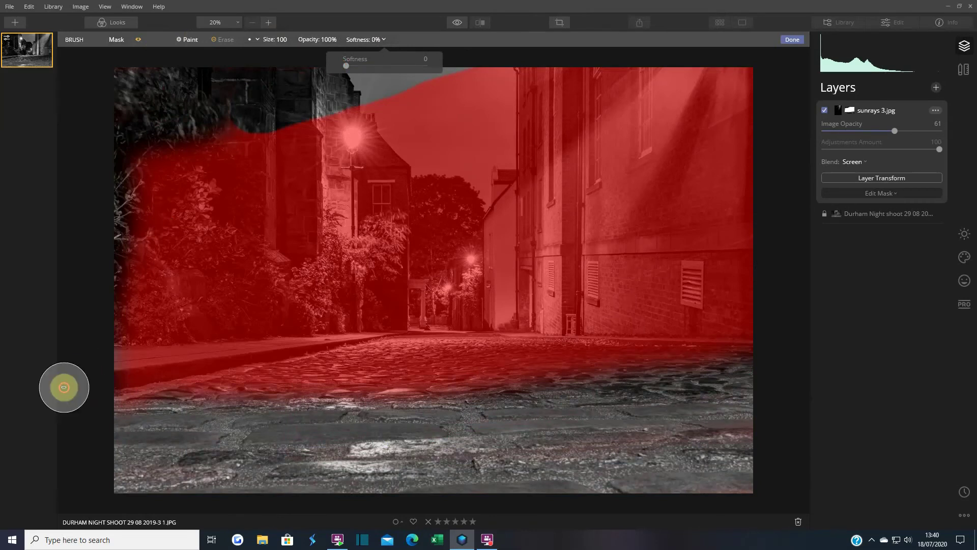
pyautogui.moveTo(710, 380)
pyautogui.mouseDown()
pyautogui.moveTo(149, 388)
pyautogui.moveTo(83, 371)
pyautogui.mouseUp()
pyautogui.moveTo(699, 403)
pyautogui.mouseDown()
pyautogui.moveTo(748, 357)
pyautogui.moveTo(626, 376)
pyautogui.moveTo(423, 376)
pyautogui.moveTo(184, 348)
pyautogui.moveTo(106, 323)
pyautogui.moveTo(112, 152)
pyautogui.moveTo(117, 251)
pyautogui.moveTo(149, 124)
pyautogui.moveTo(149, 347)
pyautogui.moveTo(197, 144)
pyautogui.moveTo(171, 364)
pyautogui.moveTo(235, 105)
pyautogui.moveTo(223, 325)
pyautogui.moveTo(260, 138)
pyautogui.moveTo(251, 345)
pyautogui.mouseUp()
pyautogui.click(139, 39)
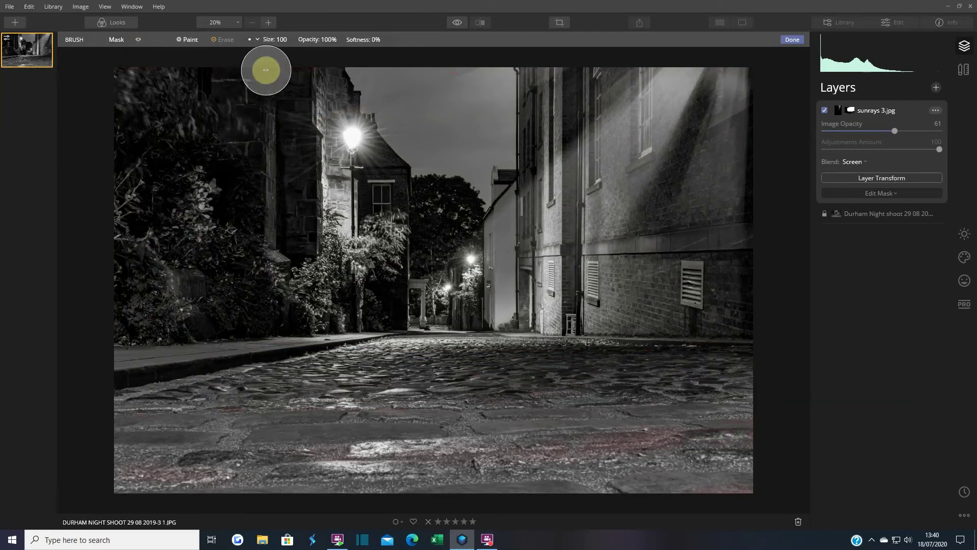
# Soften the rays along the foot of the right-hand wall by erasing the mask with 50% brush opacity and 100% softness, and finish the mask.
pyautogui.click(382, 39)
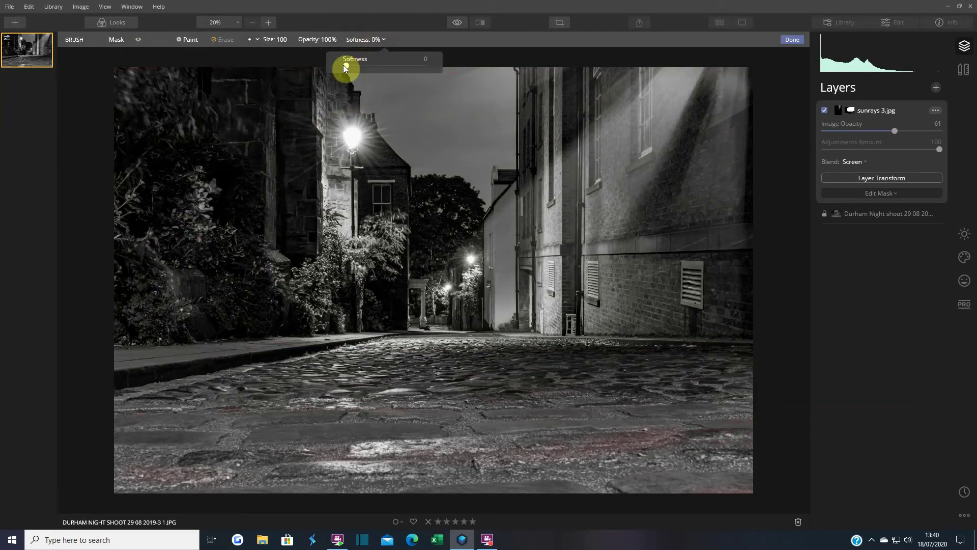
pyautogui.moveTo(345, 65)
pyautogui.mouseDown()
pyautogui.moveTo(424, 65)
pyautogui.moveTo(335, 68)
pyautogui.mouseUp()
pyautogui.click(341, 39)
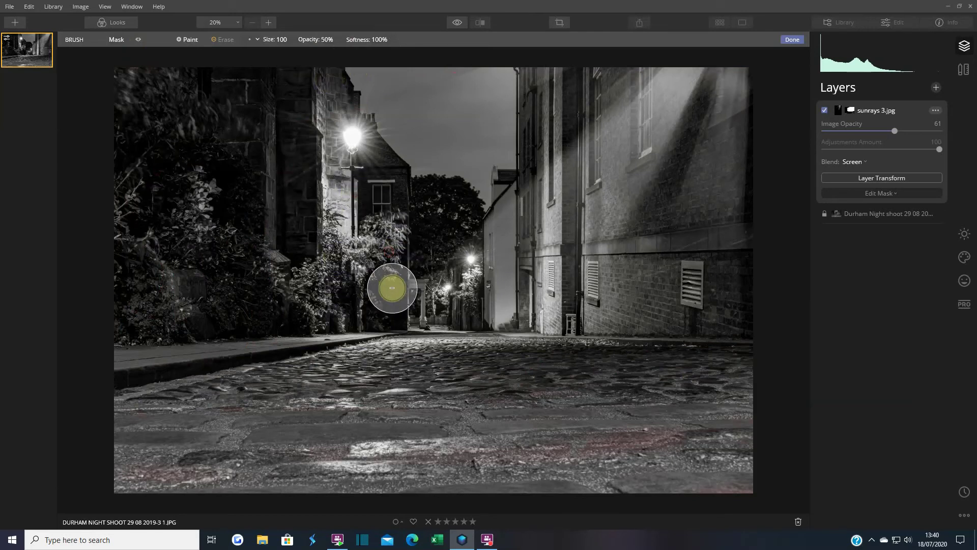
pyautogui.moveTo(533, 343); pyautogui.dragTo(659, 350)
pyautogui.moveTo(581, 346); pyautogui.dragTo(629, 322)
pyautogui.moveTo(643, 358); pyautogui.dragTo(687, 321)
pyautogui.moveTo(705, 359)
pyautogui.mouseDown()
pyautogui.moveTo(746, 338)
pyautogui.moveTo(745, 327)
pyautogui.mouseUp()
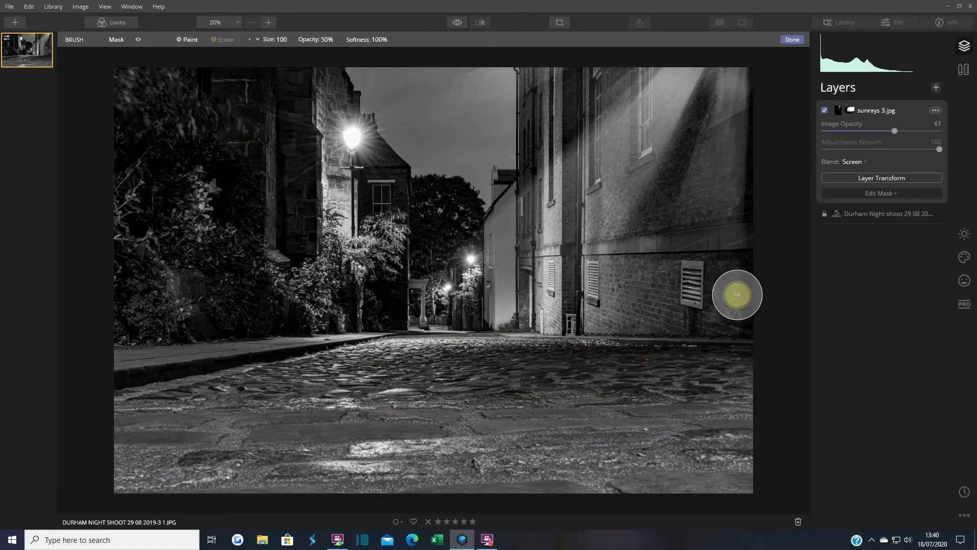
pyautogui.moveTo(732, 276); pyautogui.dragTo(650, 342)
pyautogui.moveTo(661, 266); pyautogui.dragTo(626, 341)
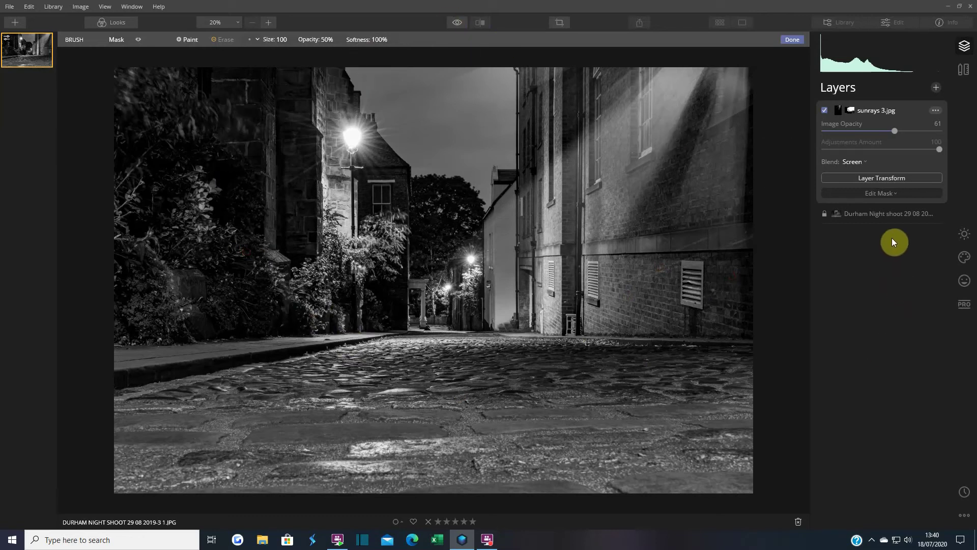
pyautogui.click(793, 40)
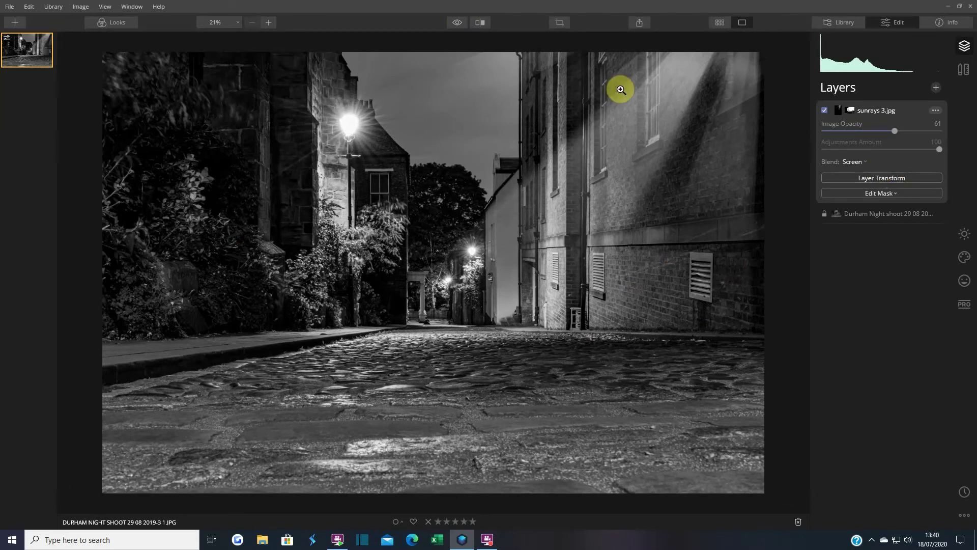
# Compare the street photo before and after adding the masked light rays.
pyautogui.click(455, 22)
pyautogui.click(456, 21)
pyautogui.click(456, 20)
pyautogui.click(456, 20)
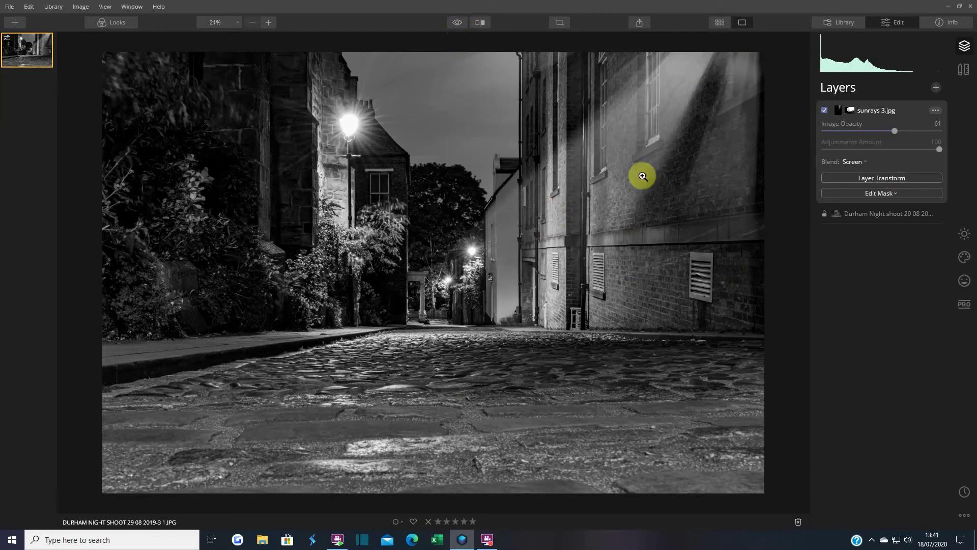
# Add the Background fog 1 image from the Lum 4 Images folder as a new image layer above the sunrays layer.
pyautogui.click(937, 88)
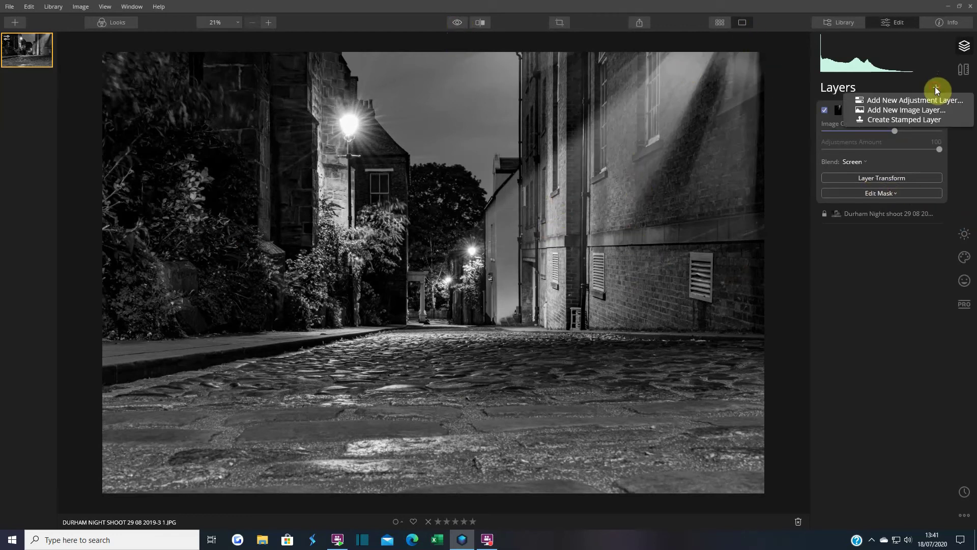
pyautogui.click(890, 111)
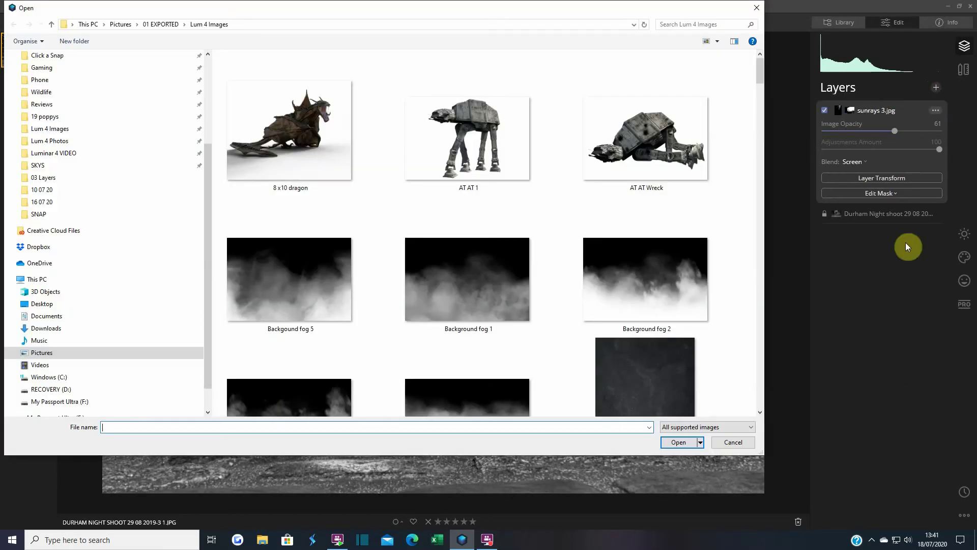
pyautogui.scroll(-3, 572, 326)
pyautogui.scroll(2, 572, 326)
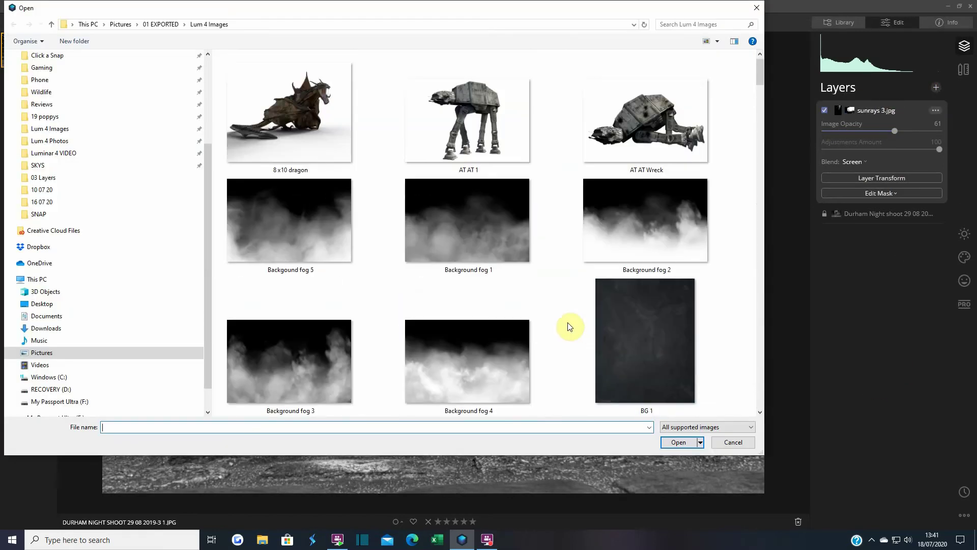
pyautogui.click(488, 252)
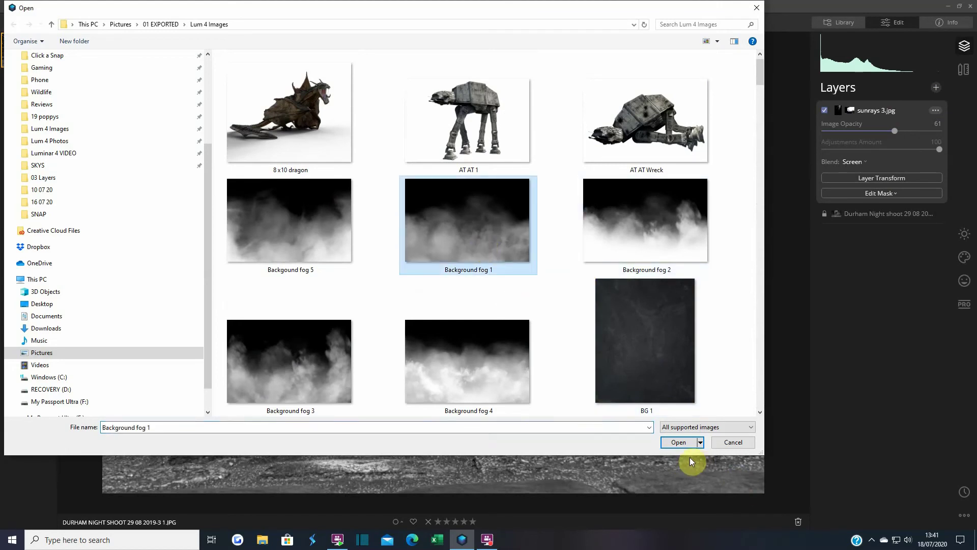
pyautogui.click(682, 444)
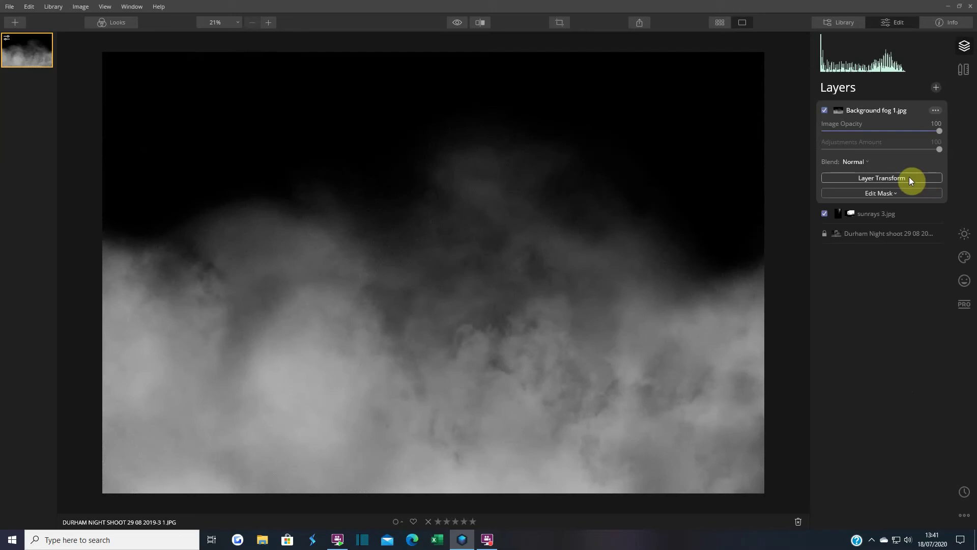
# Set the fog layer's image opacity to 32 and its blend mode to Screen.
pyautogui.moveTo(940, 131); pyautogui.dragTo(862, 130)
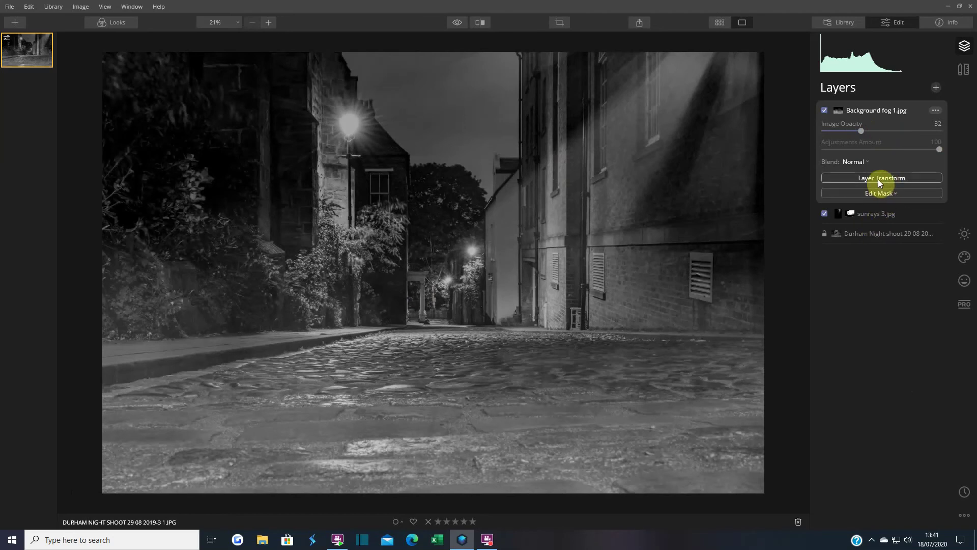
pyautogui.click(863, 161)
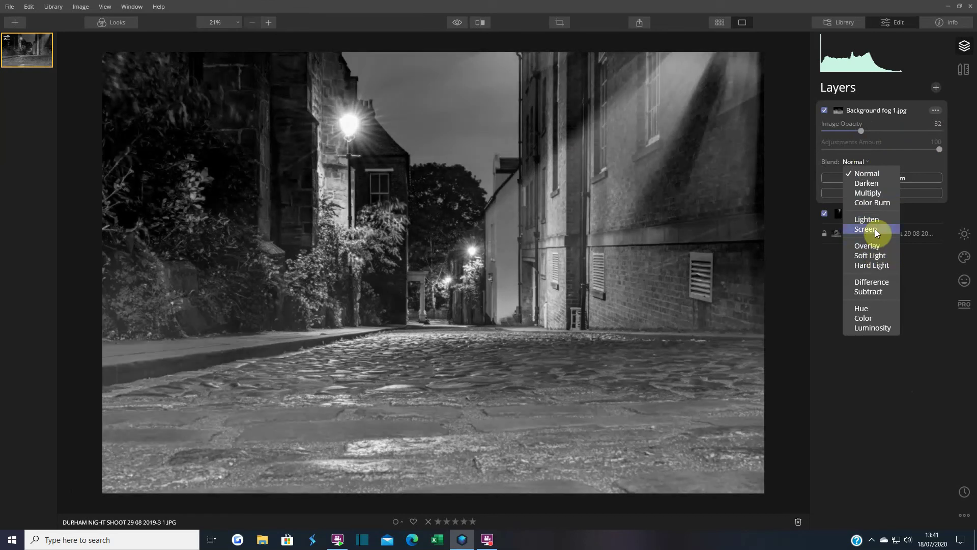
pyautogui.click(875, 230)
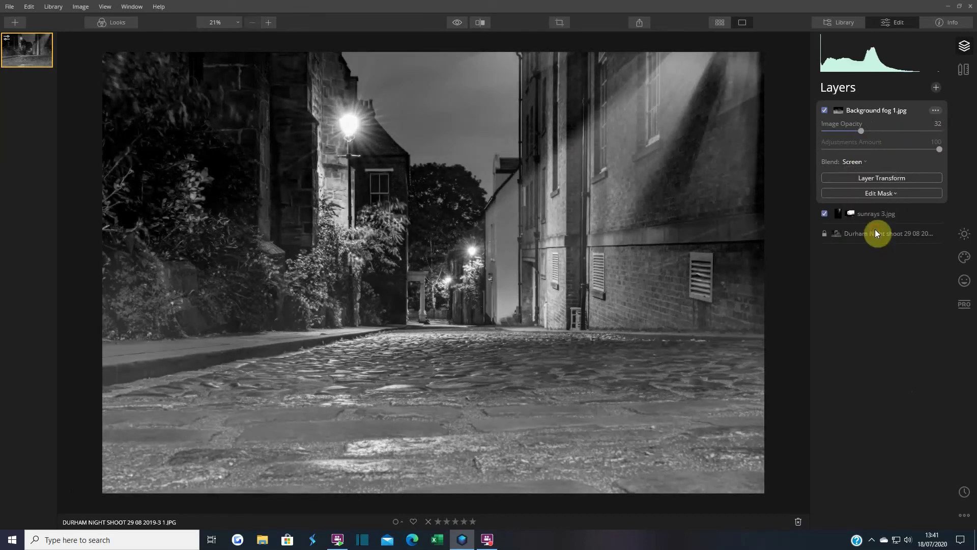
# Transform the fog layer to about 6225 by 2367, squashed over the photo's lower part and slightly overlapping its side and bottom edges.
pyautogui.click(875, 177)
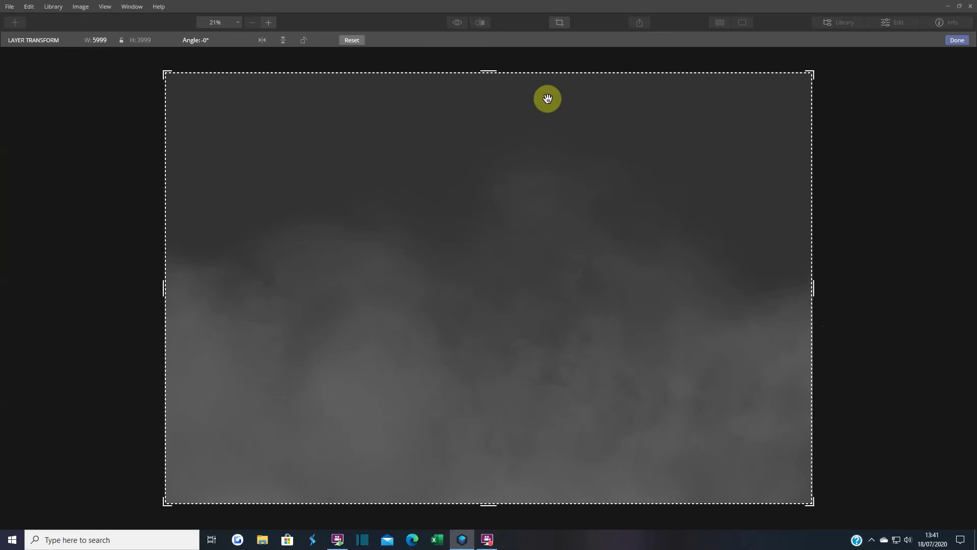
pyautogui.moveTo(490, 77); pyautogui.dragTo(497, 220)
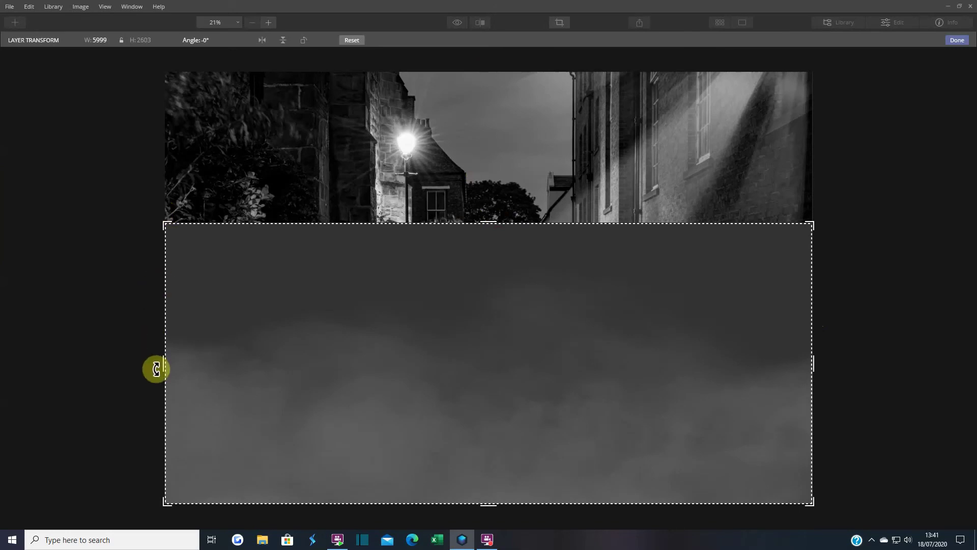
pyautogui.moveTo(164, 365); pyautogui.dragTo(150, 364)
pyautogui.moveTo(484, 503); pyautogui.dragTo(483, 512)
pyautogui.moveTo(816, 366); pyautogui.dragTo(827, 367)
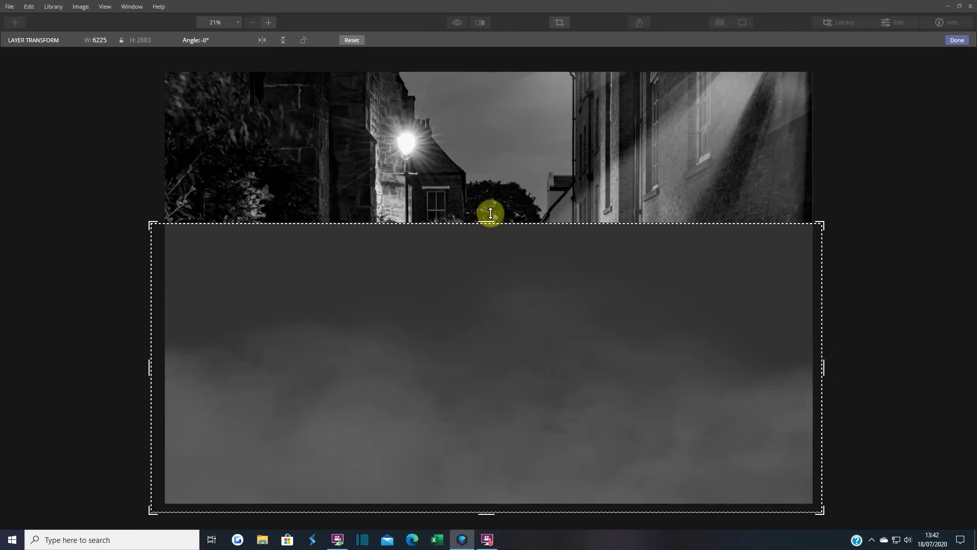
pyautogui.moveTo(490, 218); pyautogui.dragTo(490, 256)
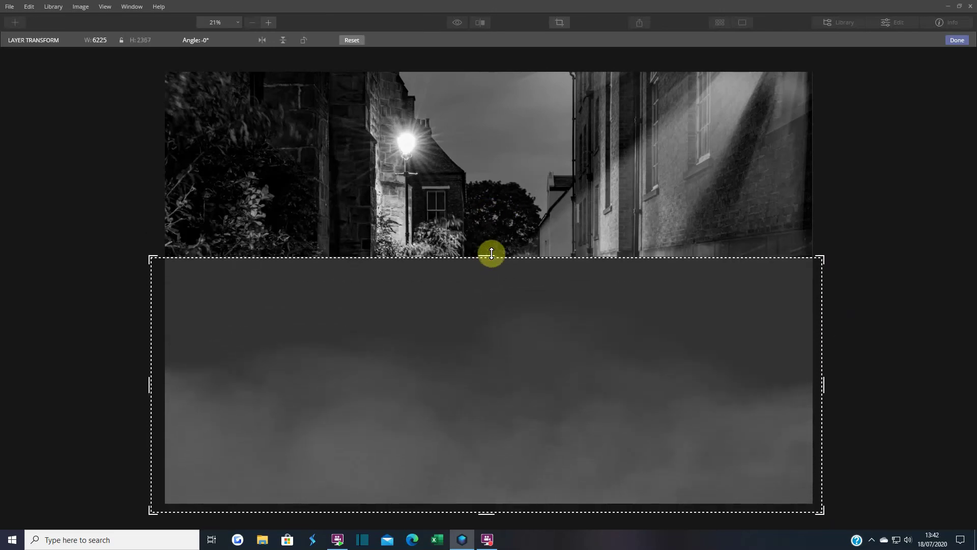
pyautogui.click(957, 40)
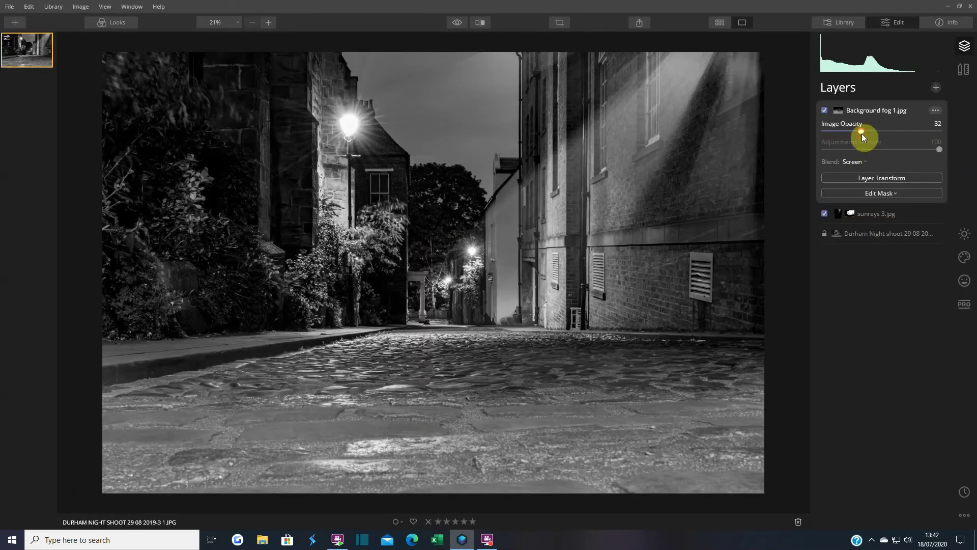
# Raise the fog layer's image opacity to 100 and compare the street photo before and after the edits.
pyautogui.moveTo(865, 133); pyautogui.dragTo(889, 135)
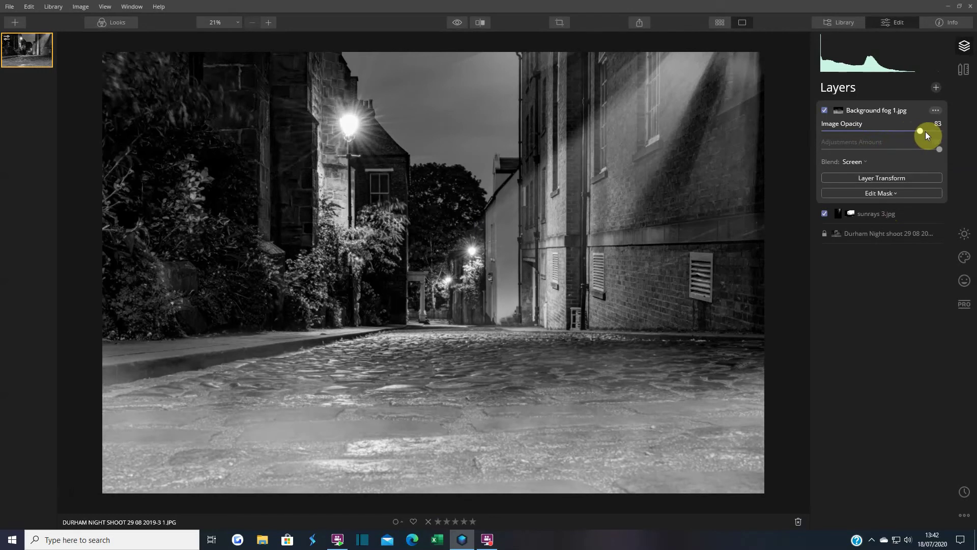
pyautogui.moveTo(925, 135); pyautogui.dragTo(942, 135)
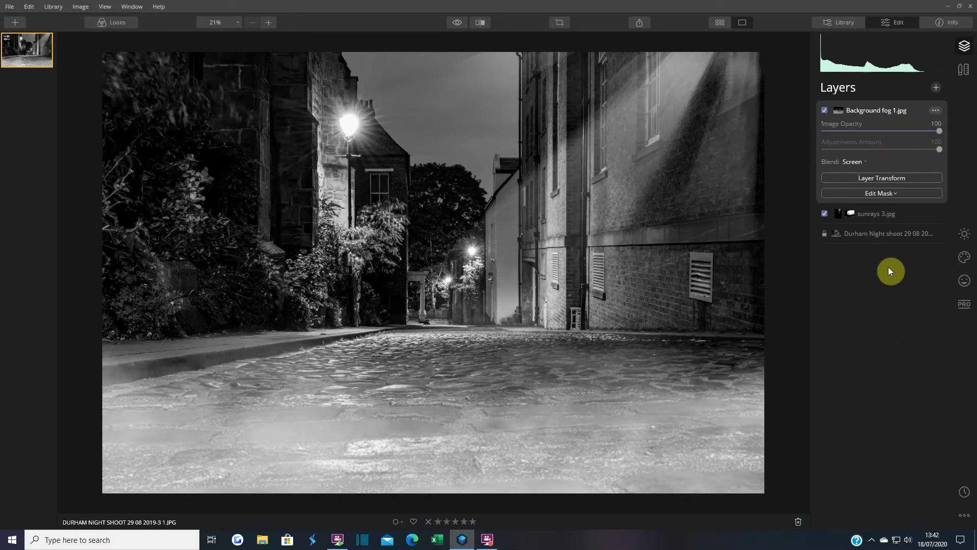
pyautogui.click(458, 24)
pyautogui.click(462, 23)
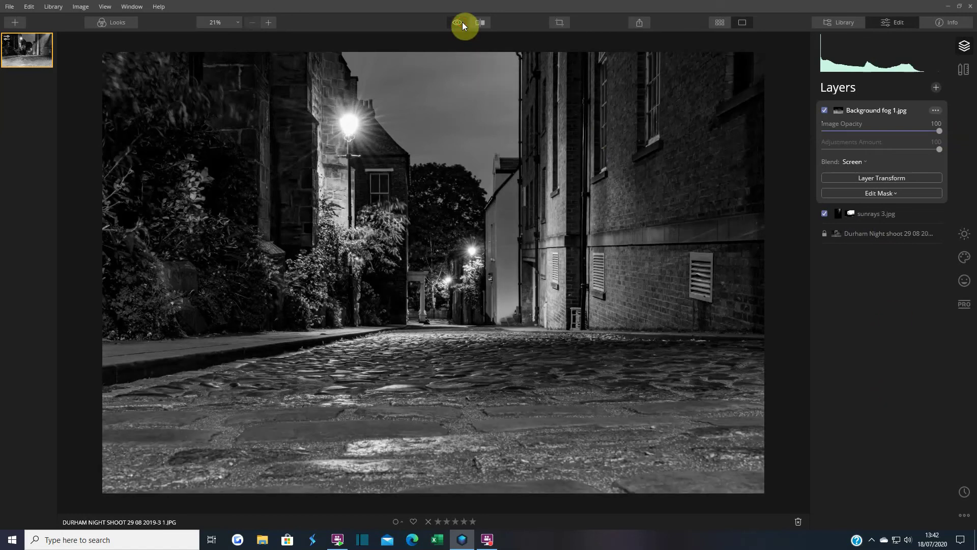
pyautogui.click(463, 22)
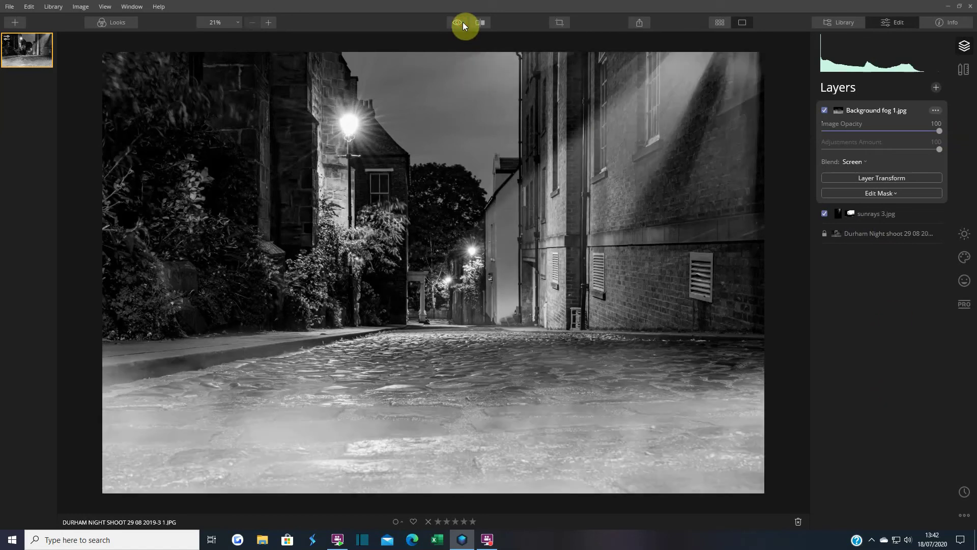
pyautogui.click(463, 23)
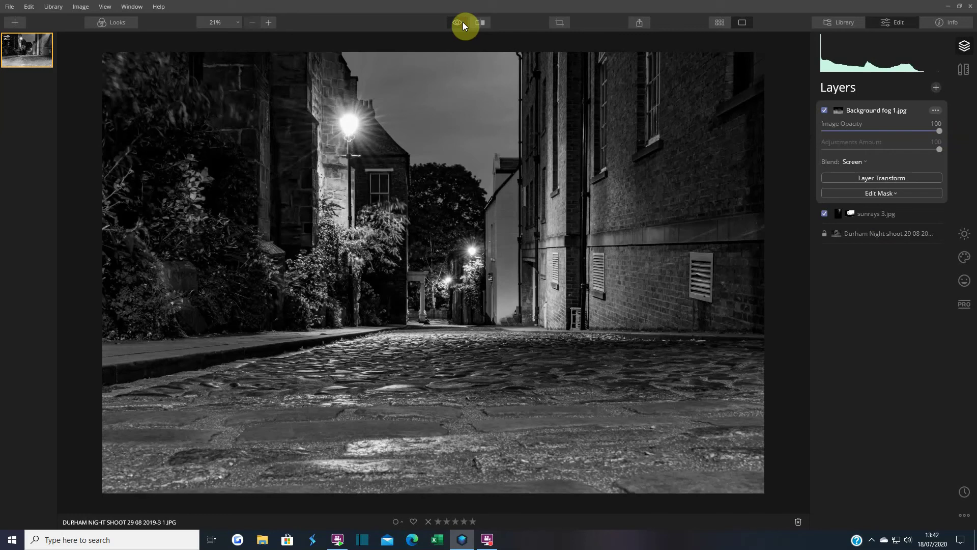
pyautogui.click(462, 22)
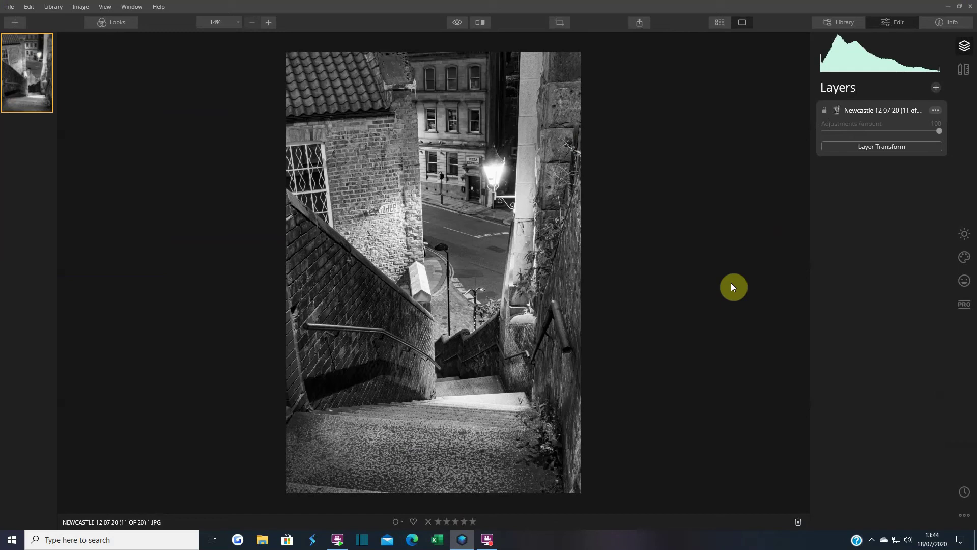
# Open the Sunrays filter for the stairway photo and place the sun center on the glowing street lamp.
pyautogui.click(962, 258)
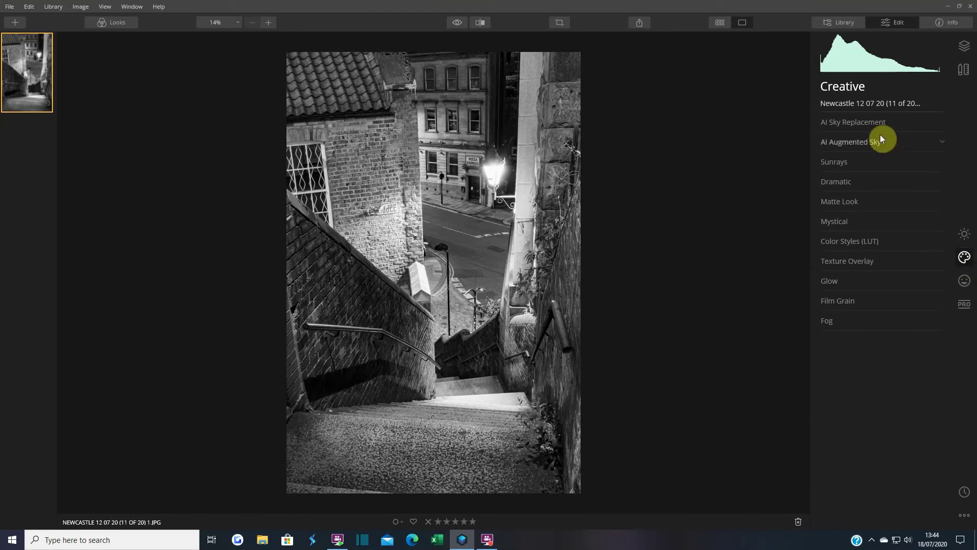
pyautogui.click(845, 163)
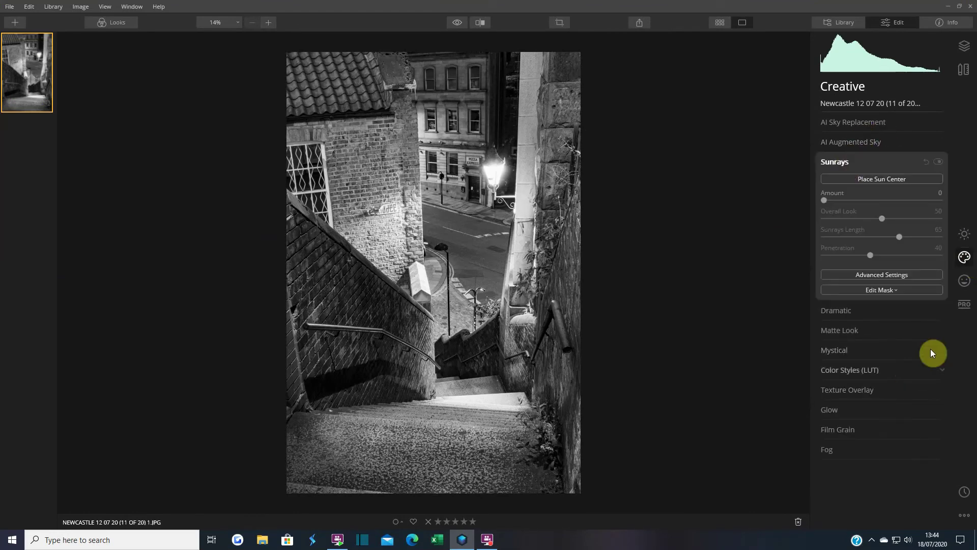
pyautogui.click(881, 179)
pyautogui.moveTo(377, 152); pyautogui.dragTo(492, 185)
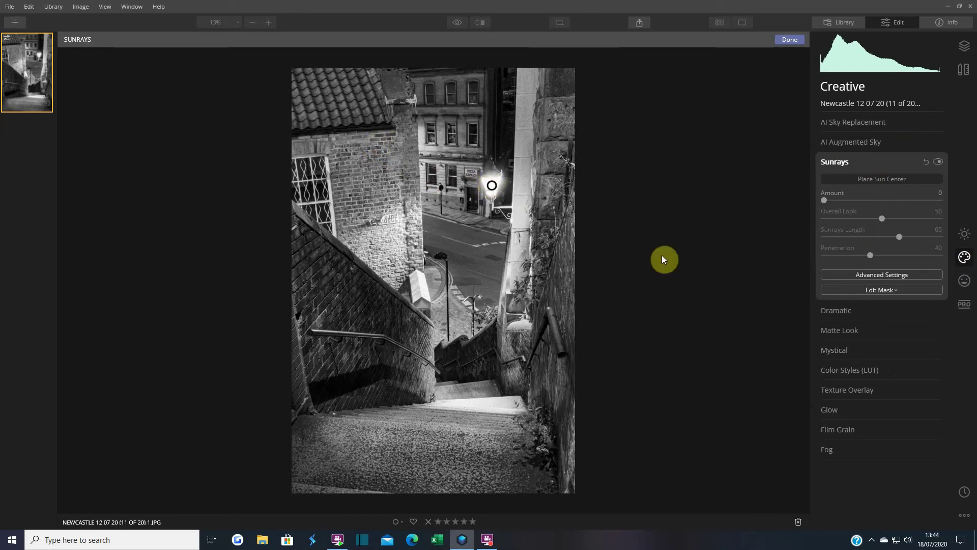
pyautogui.click(791, 41)
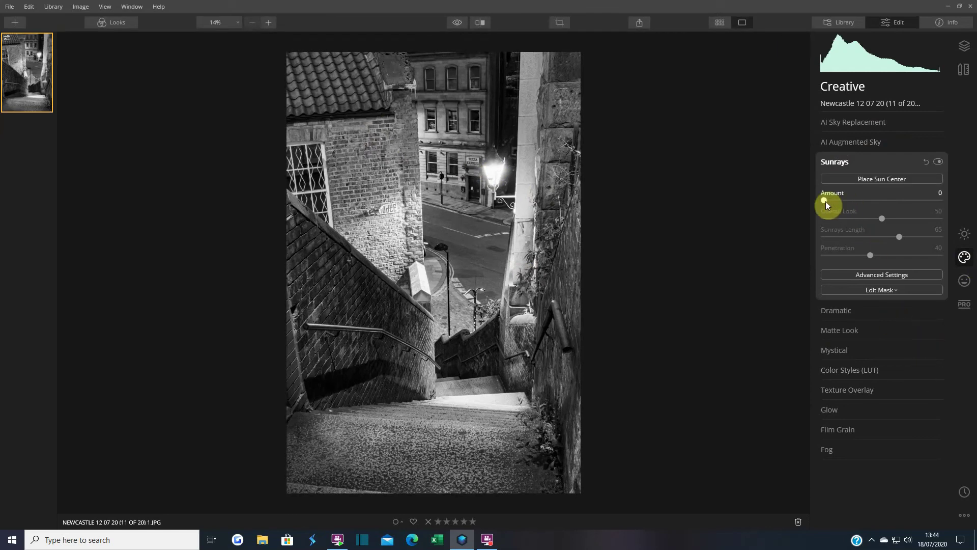
# Set the Sunrays amount to 52, the sunrays length to 91 and the penetration to 62.
pyautogui.moveTo(825, 200); pyautogui.dragTo(886, 200)
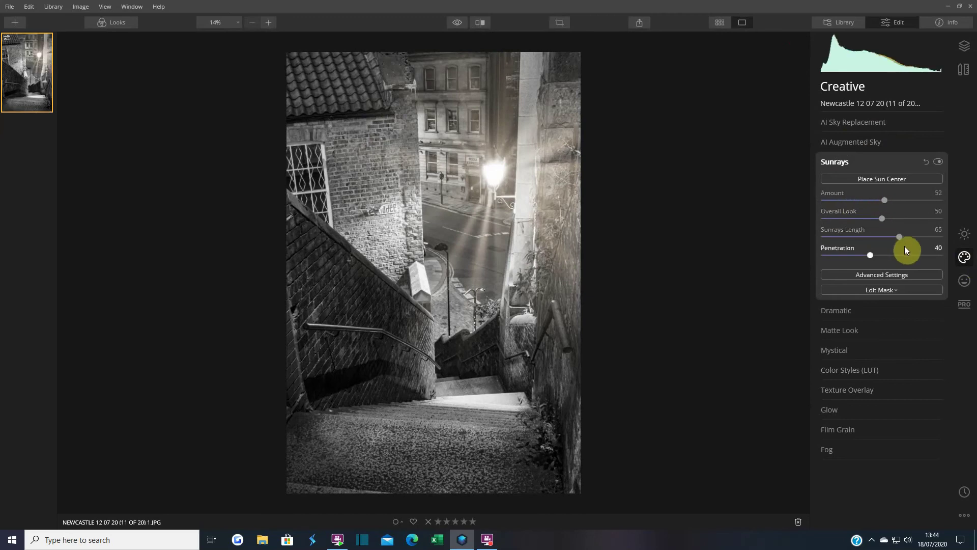
pyautogui.moveTo(900, 237); pyautogui.dragTo(927, 236)
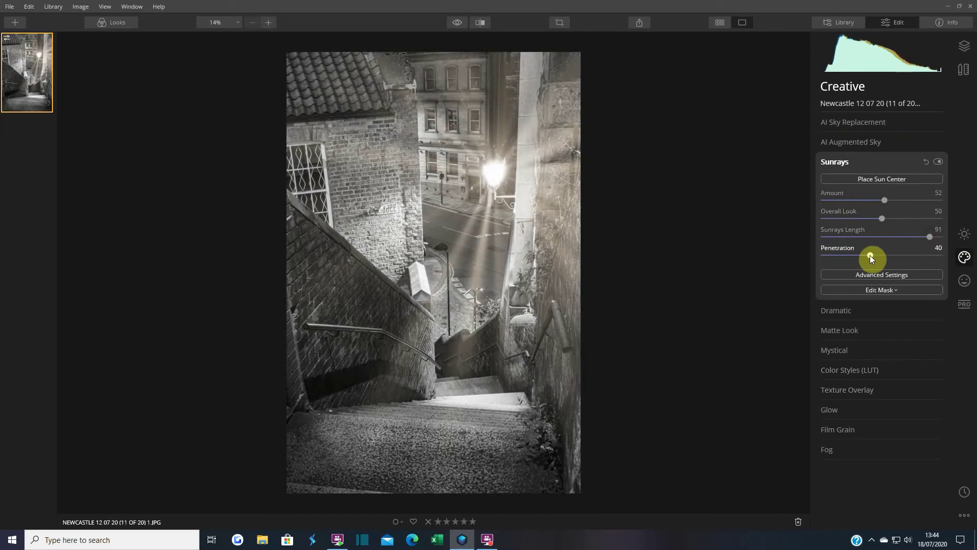
pyautogui.moveTo(870, 255); pyautogui.dragTo(895, 253)
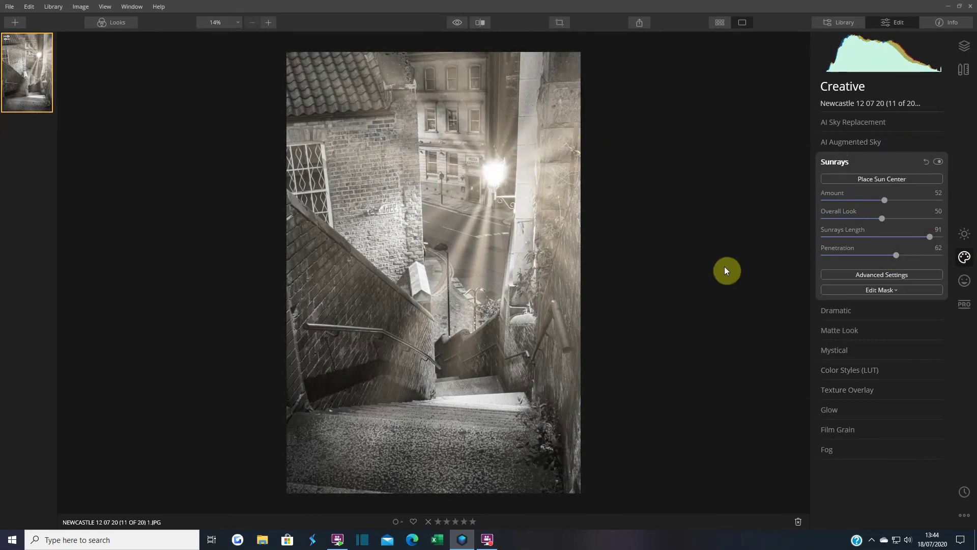
# In the advanced Sunrays settings, set the number of sunrays to 4 and the sun radius, sun warmth and sunrays warmth to 0.
pyautogui.click(888, 275)
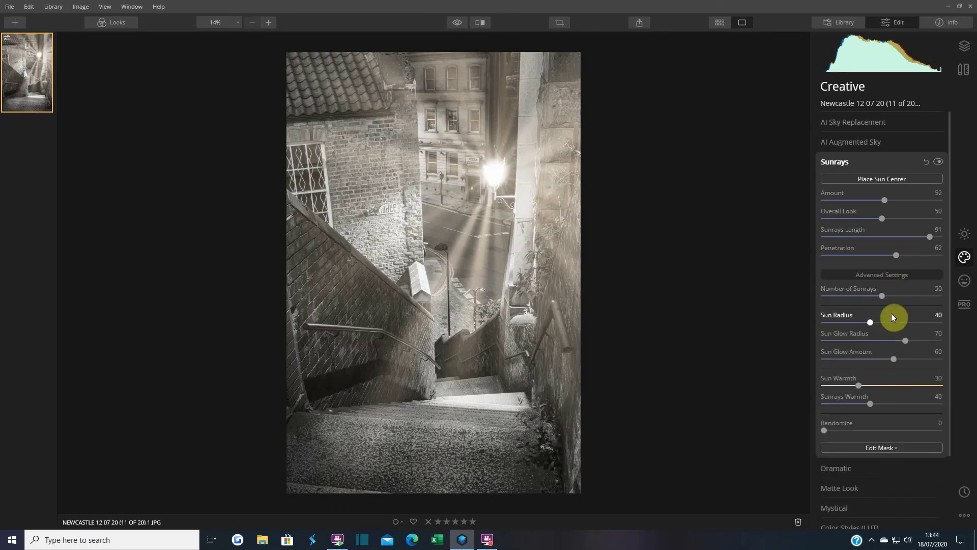
pyautogui.moveTo(884, 296); pyautogui.dragTo(828, 299)
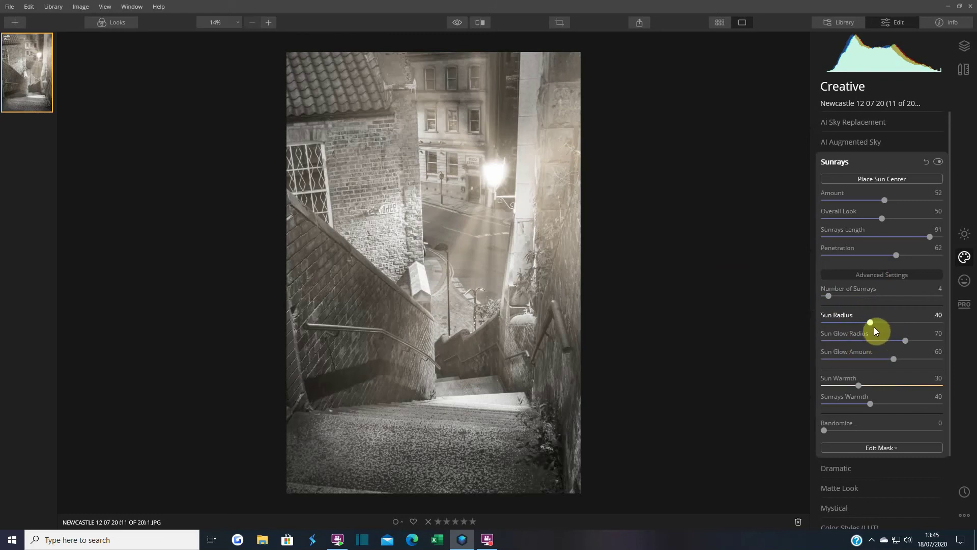
pyautogui.moveTo(869, 324); pyautogui.dragTo(823, 325)
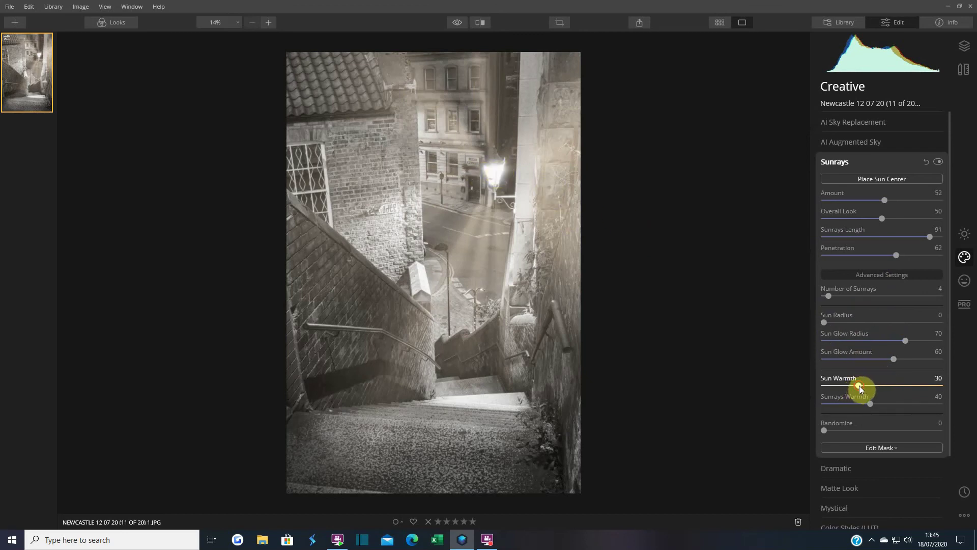
pyautogui.moveTo(859, 387); pyautogui.dragTo(824, 392)
pyautogui.moveTo(870, 405); pyautogui.dragTo(826, 411)
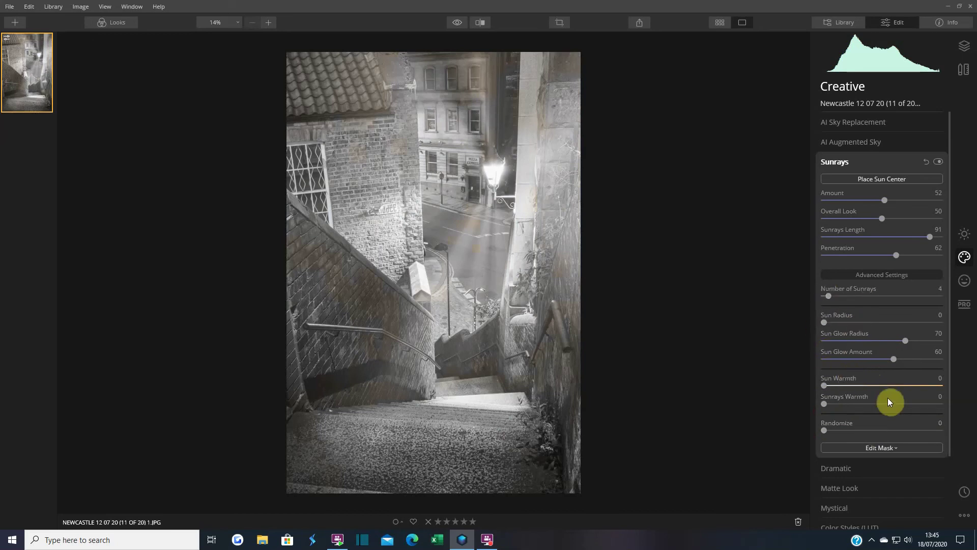
# Erase the Sunrays mask with a 100% opacity brush above and beside the street lamp, keeping only the cone of rays below it.
pyautogui.click(880, 447)
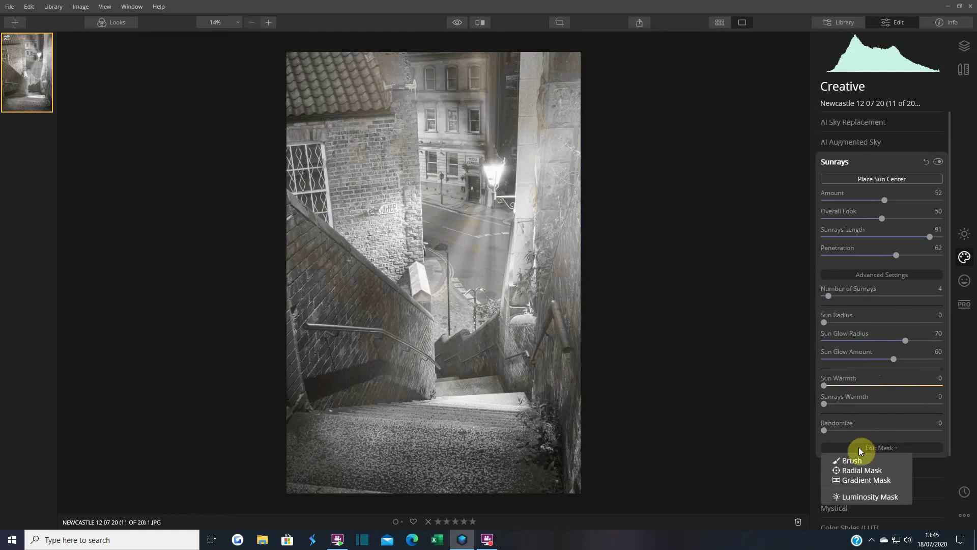
pyautogui.click(846, 465)
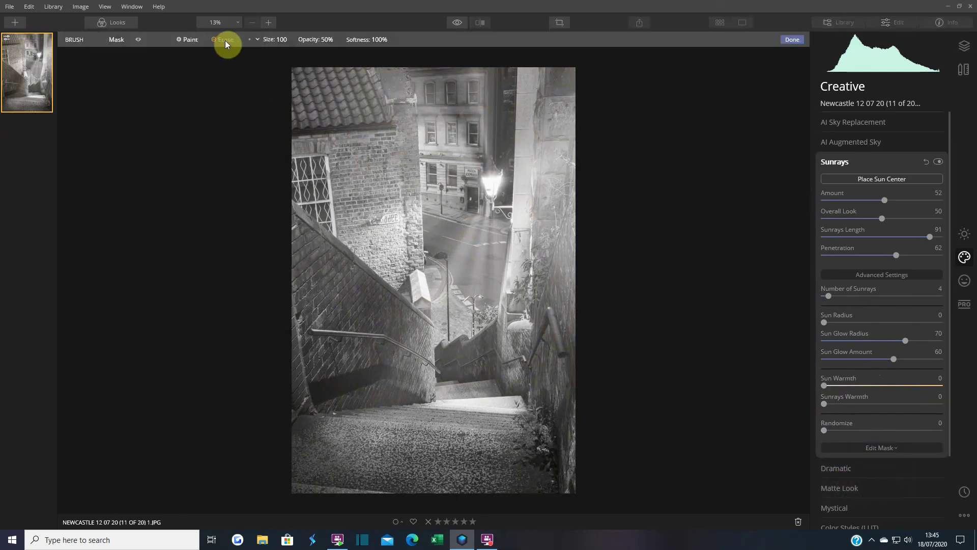
pyautogui.click(336, 40)
pyautogui.moveTo(334, 66); pyautogui.dragTo(378, 68)
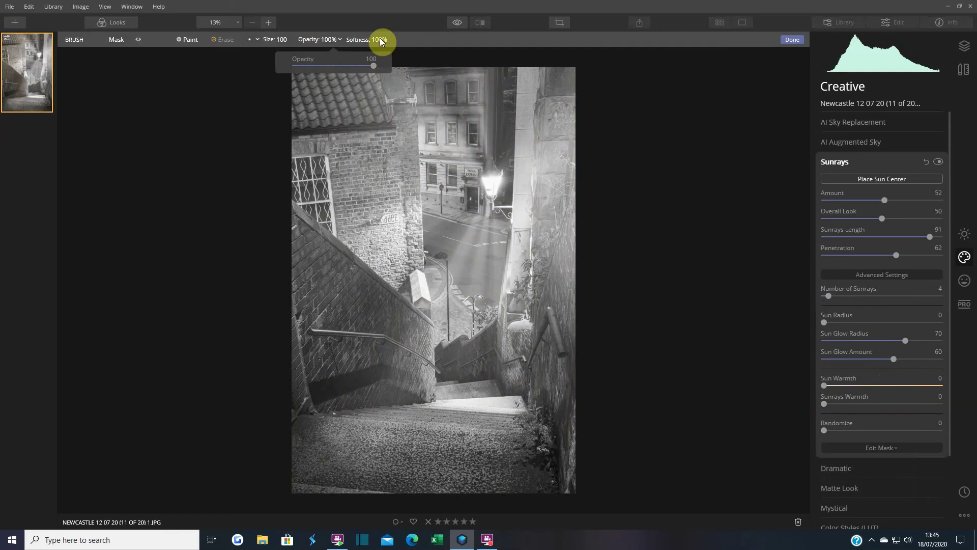
pyautogui.click(224, 76)
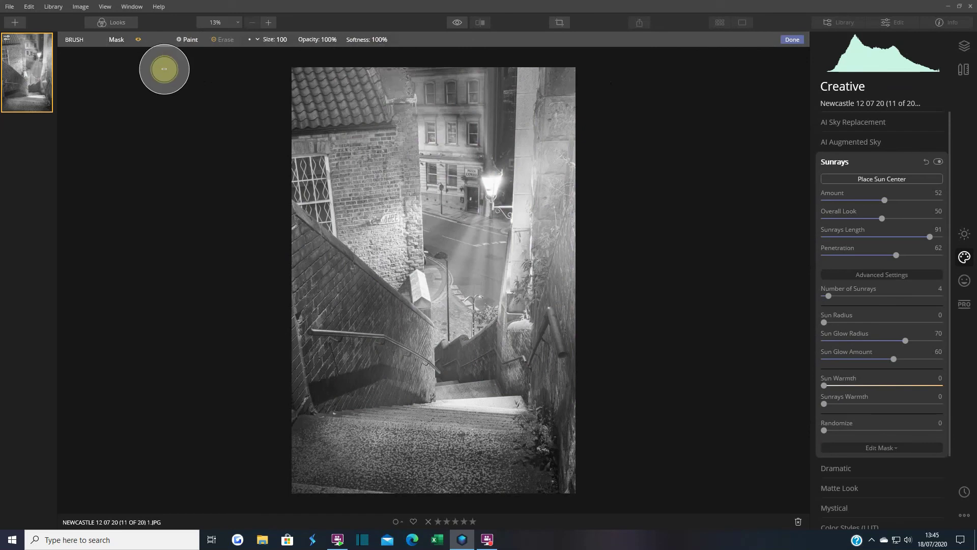
pyautogui.click(318, 77)
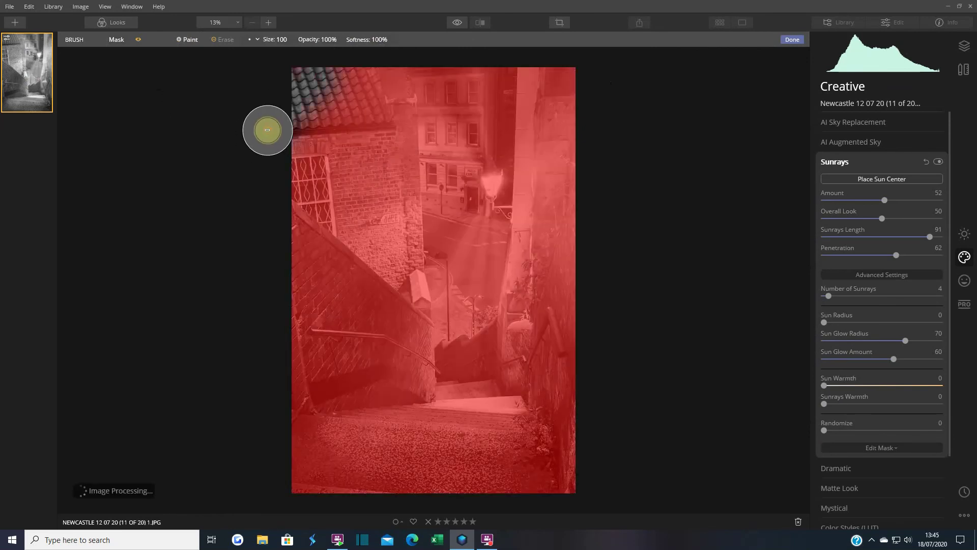
pyautogui.moveTo(329, 77)
pyautogui.mouseDown()
pyautogui.moveTo(285, 77)
pyautogui.moveTo(341, 91)
pyautogui.moveTo(388, 80)
pyautogui.moveTo(384, 129)
pyautogui.moveTo(497, 104)
pyautogui.moveTo(546, 67)
pyautogui.moveTo(552, 135)
pyautogui.moveTo(580, 140)
pyautogui.moveTo(491, 139)
pyautogui.moveTo(497, 124)
pyautogui.moveTo(291, 127)
pyautogui.moveTo(449, 137)
pyautogui.moveTo(377, 153)
pyautogui.moveTo(458, 166)
pyautogui.moveTo(321, 262)
pyautogui.moveTo(292, 231)
pyautogui.moveTo(297, 332)
pyautogui.moveTo(301, 310)
pyautogui.moveTo(327, 300)
pyautogui.moveTo(415, 144)
pyautogui.moveTo(288, 155)
pyautogui.moveTo(580, 80)
pyautogui.moveTo(539, 114)
pyautogui.moveTo(504, 124)
pyautogui.moveTo(596, 232)
pyautogui.mouseUp()
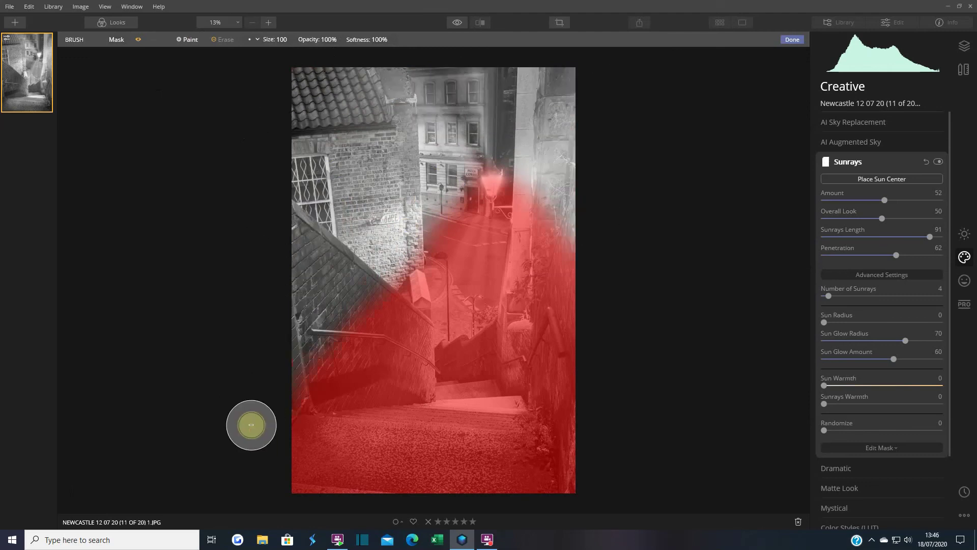
pyautogui.click(792, 39)
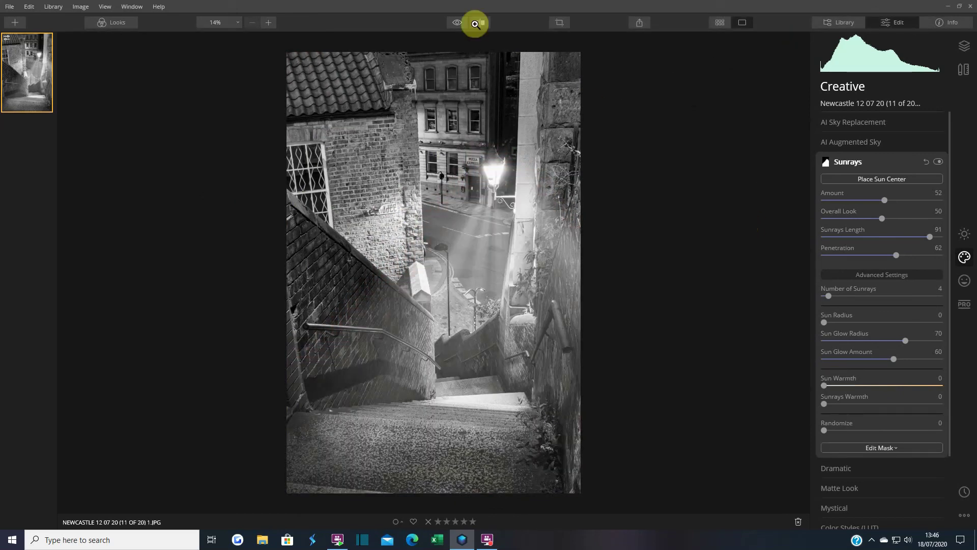
# Compare the stairway photo before and after the masked Sunrays effect.
pyautogui.click(460, 27)
pyautogui.click(460, 27)
pyautogui.doubleClick(460, 26)
pyautogui.click(460, 27)
pyautogui.click(461, 27)
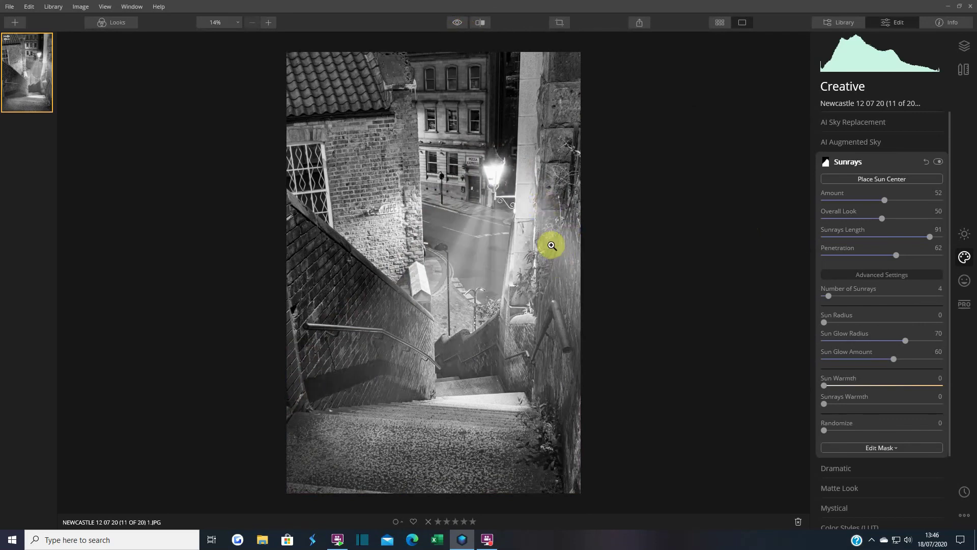
# Soften the edges of the light cone by erasing the Sunrays mask along both sides with a 50% opacity brush.
pyautogui.click(890, 448)
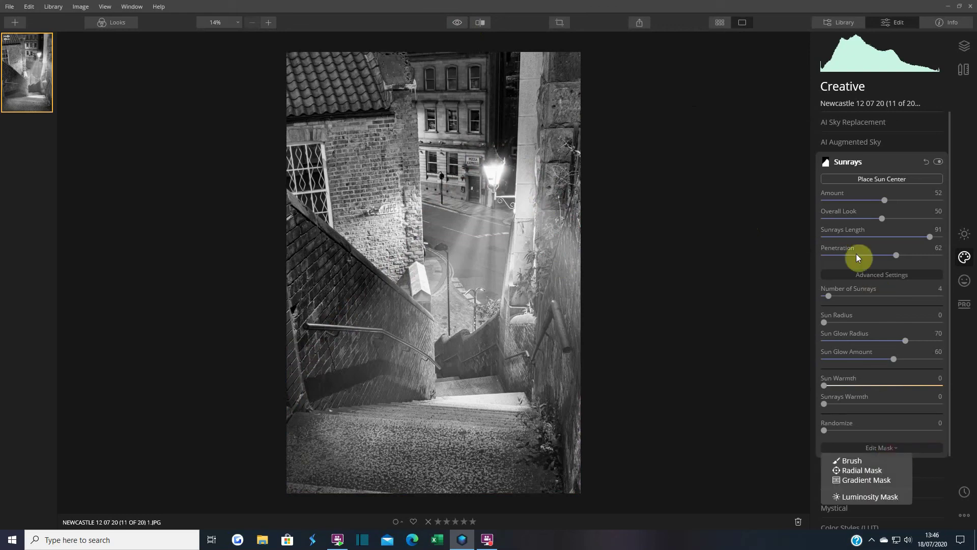
pyautogui.click(855, 461)
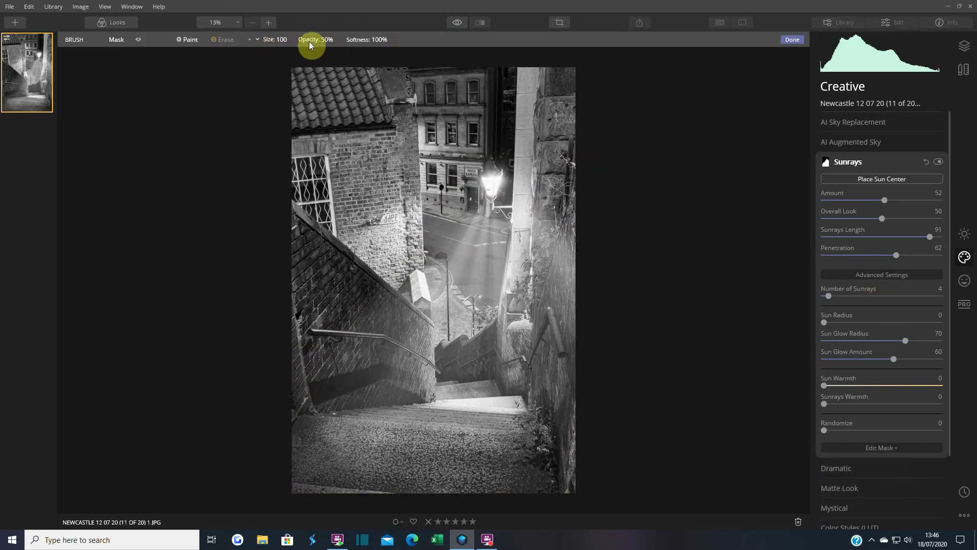
pyautogui.click(335, 39)
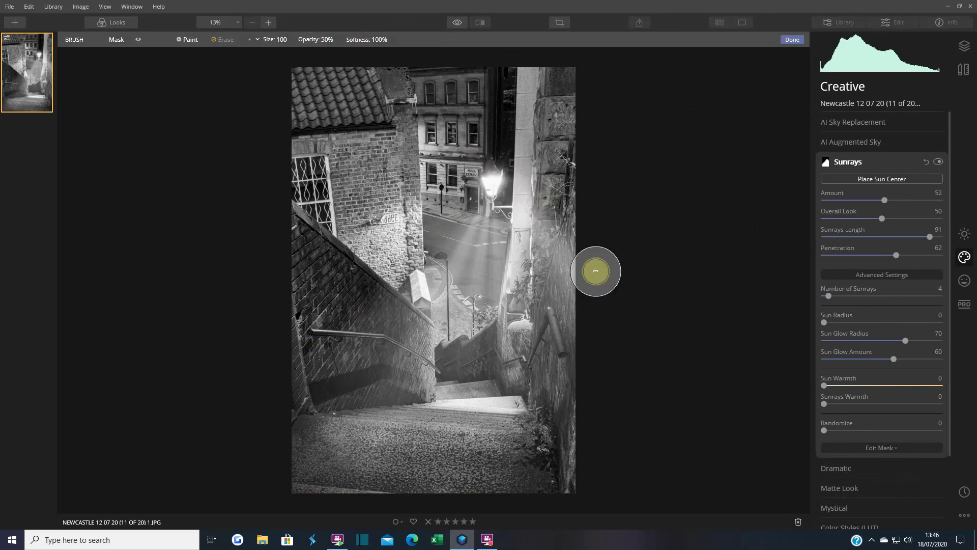
pyautogui.moveTo(523, 163); pyautogui.dragTo(585, 273)
pyautogui.moveTo(530, 161)
pyautogui.mouseDown()
pyautogui.moveTo(544, 214)
pyautogui.moveTo(637, 364)
pyautogui.mouseUp()
pyautogui.moveTo(456, 125); pyautogui.dragTo(405, 218)
pyautogui.moveTo(462, 165)
pyautogui.mouseDown()
pyautogui.moveTo(379, 278)
pyautogui.moveTo(212, 484)
pyautogui.mouseUp()
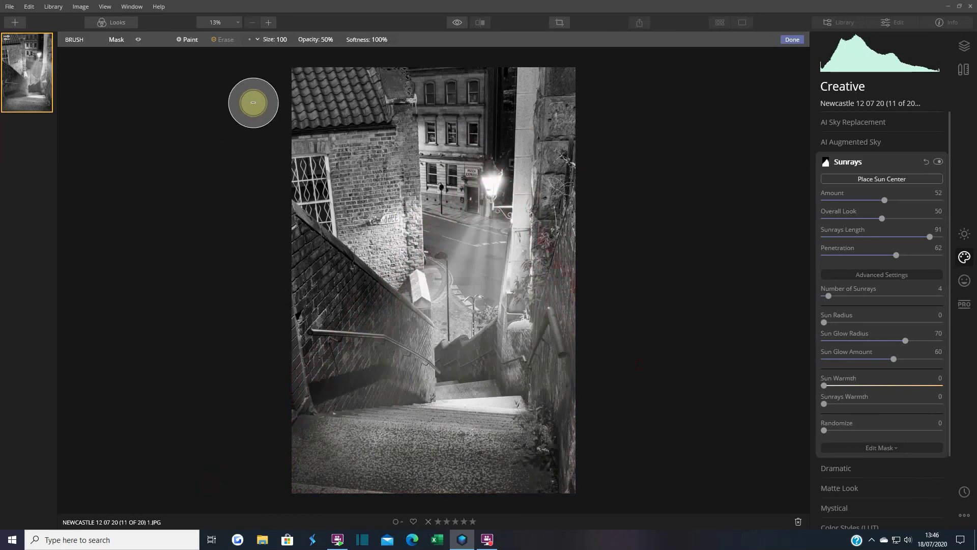
pyautogui.click(791, 39)
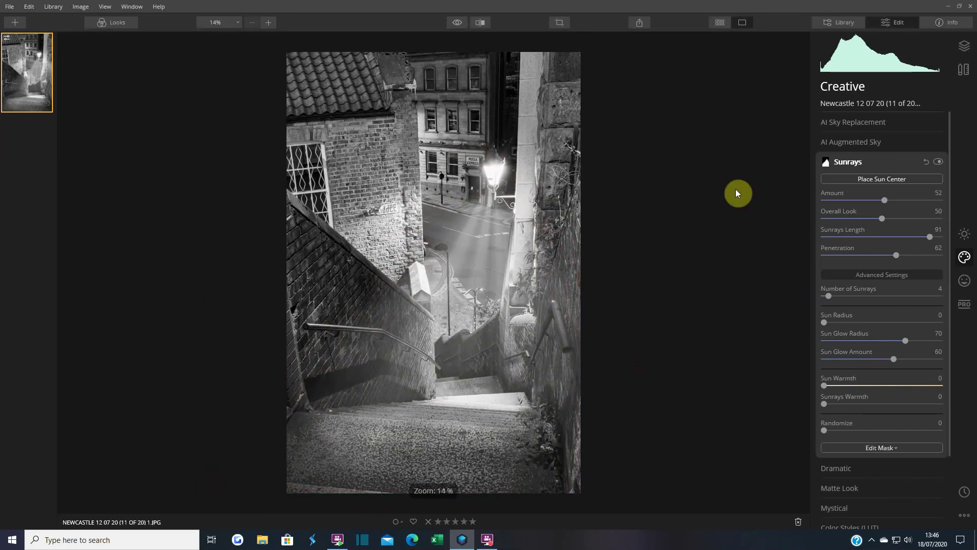
# Check the softened light rays against the original stairway photo.
pyautogui.click(459, 22)
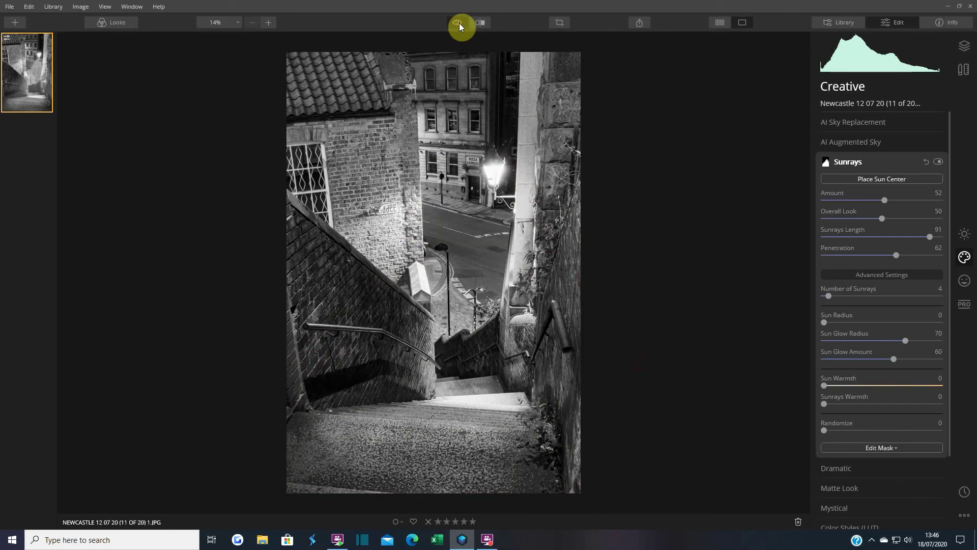
pyautogui.click(459, 23)
pyautogui.click(459, 23)
# Add a vignette to the stairway photo with the amount at -63 and the size at 57.
pyautogui.click(964, 258)
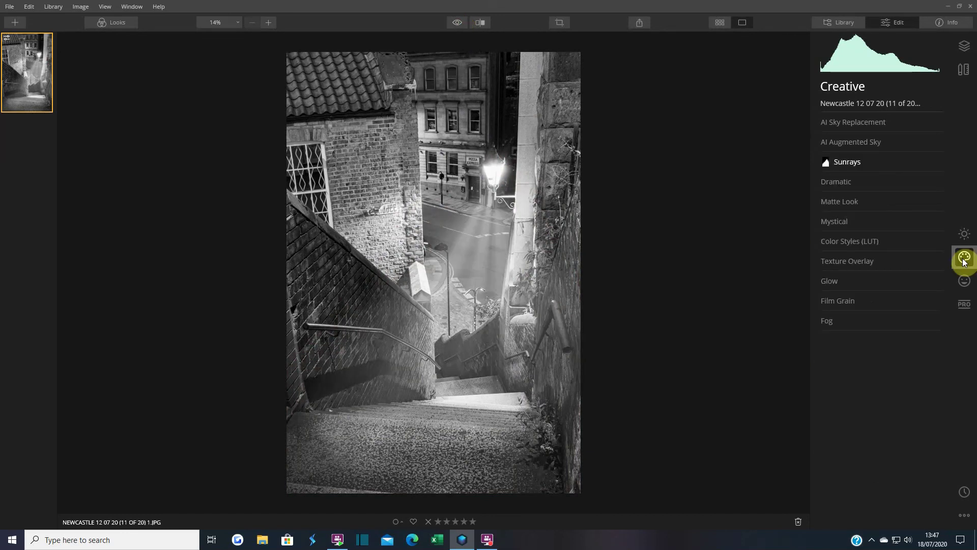
pyautogui.click(965, 233)
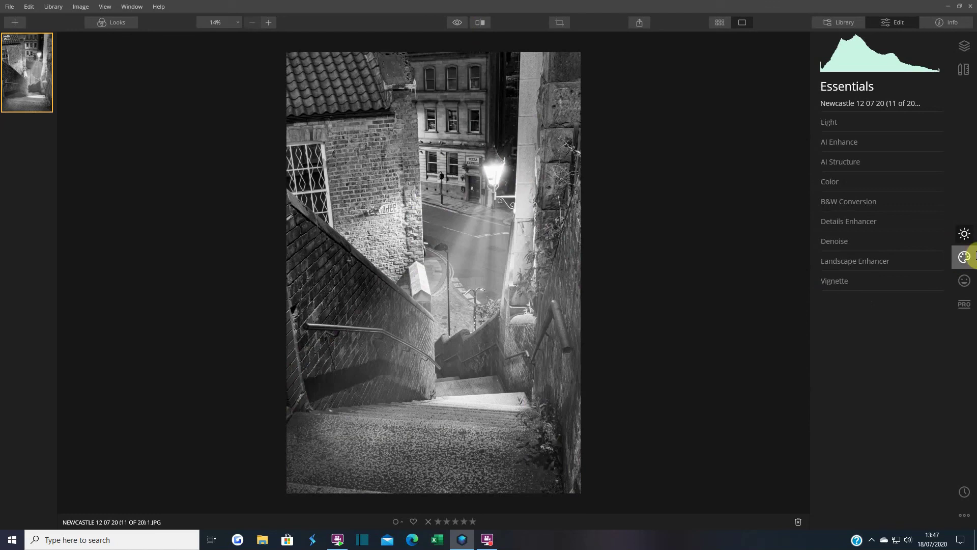
pyautogui.click(841, 282)
pyautogui.moveTo(882, 319); pyautogui.dragTo(908, 318)
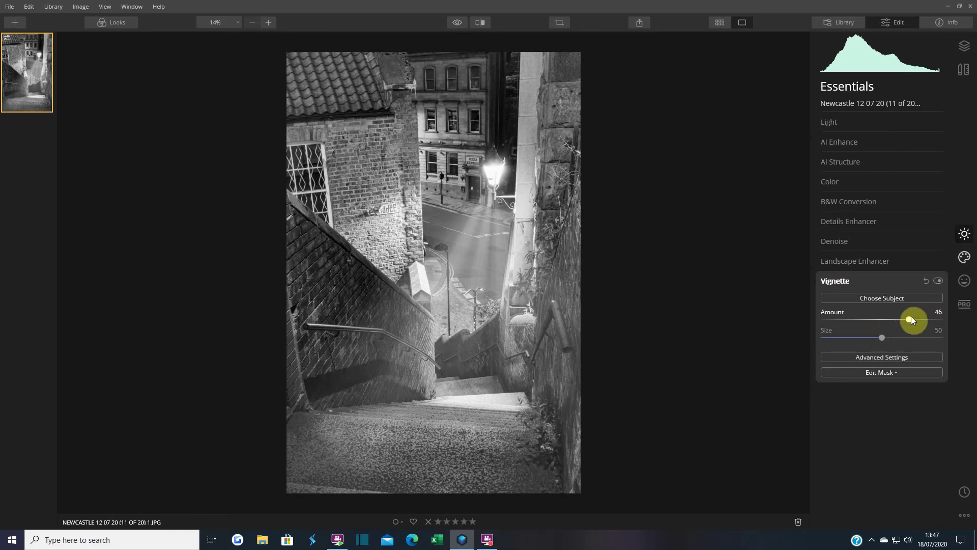
pyautogui.moveTo(909, 321); pyautogui.dragTo(884, 340)
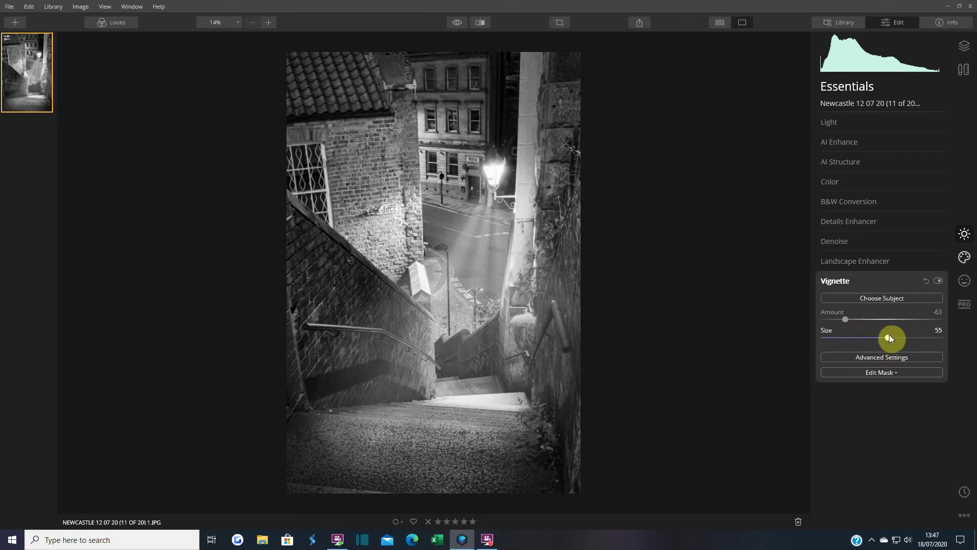
pyautogui.moveTo(903, 336); pyautogui.dragTo(883, 336)
# Set the vignette's feather to -17 in its advanced settings and close the filter.
pyautogui.click(887, 358)
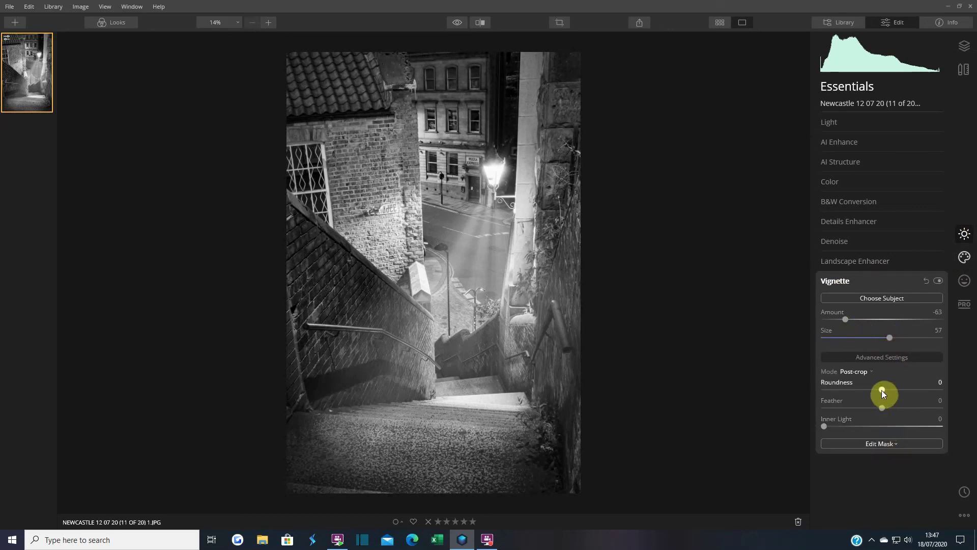
pyautogui.moveTo(882, 390); pyautogui.dragTo(873, 414)
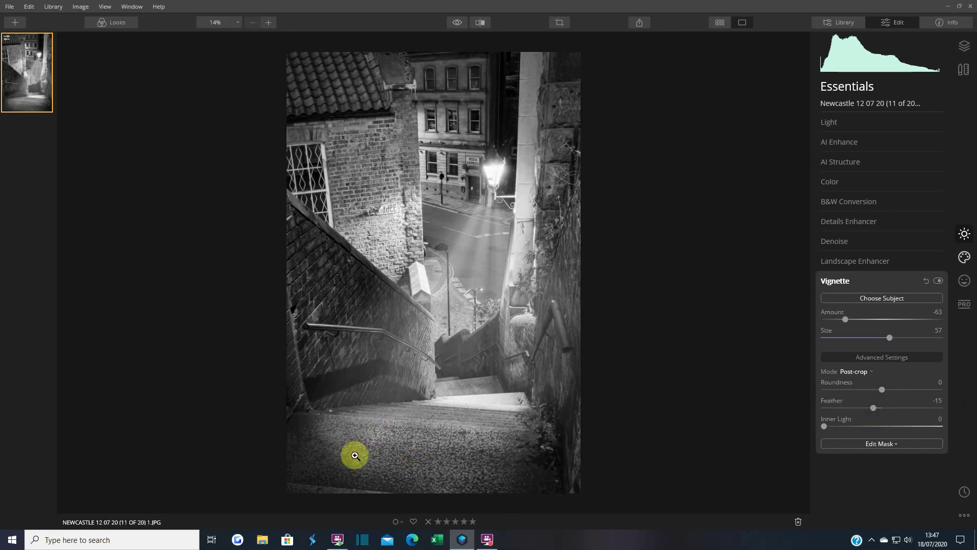
pyautogui.moveTo(873, 408); pyautogui.dragTo(873, 417)
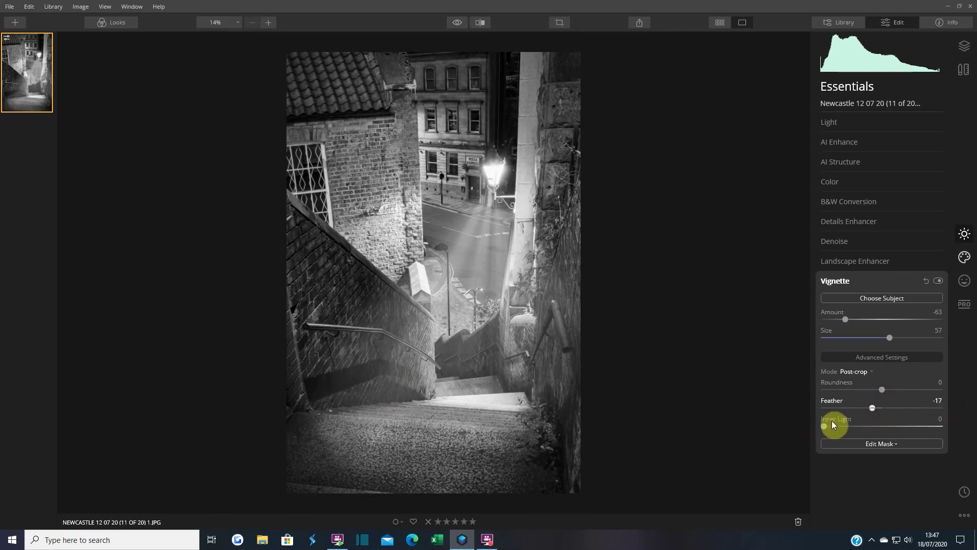
pyautogui.click(838, 283)
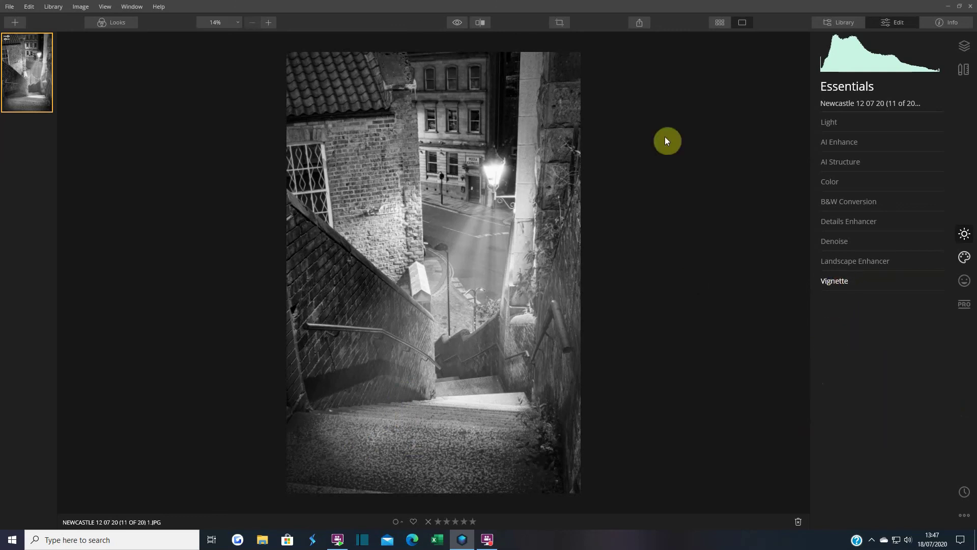
# Compare the finished stairway photo, with light rays and vignette, repeatedly against the original.
pyautogui.click(457, 22)
pyautogui.click(457, 23)
pyautogui.click(456, 23)
pyautogui.click(457, 22)
pyautogui.click(456, 23)
pyautogui.click(457, 22)
pyautogui.click(456, 22)
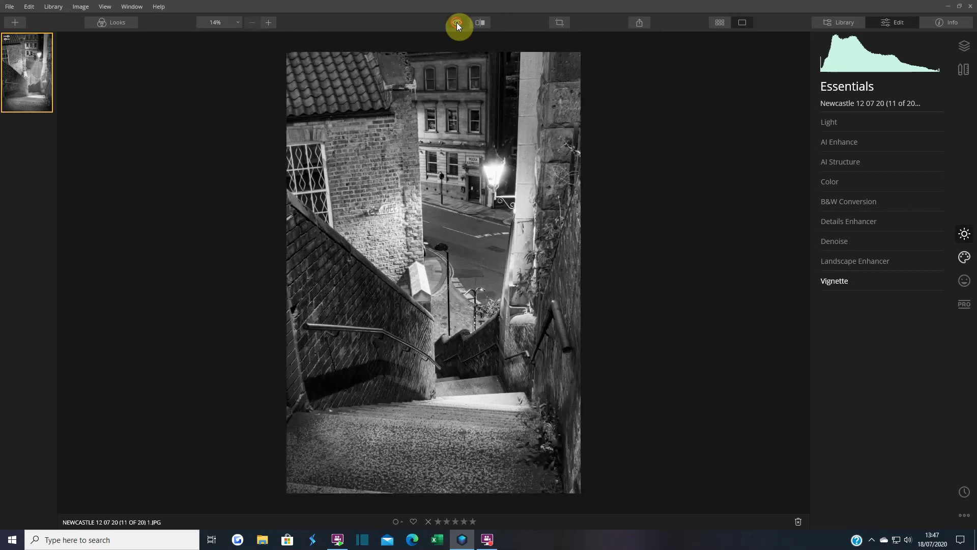
pyautogui.click(457, 23)
pyautogui.click(457, 22)
pyautogui.click(457, 22)
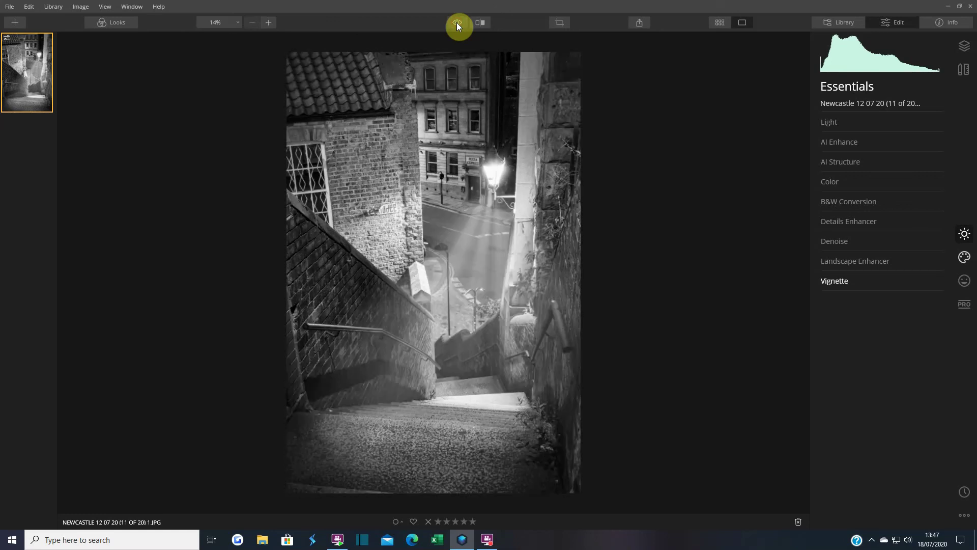
pyautogui.click(457, 23)
pyautogui.click(456, 22)
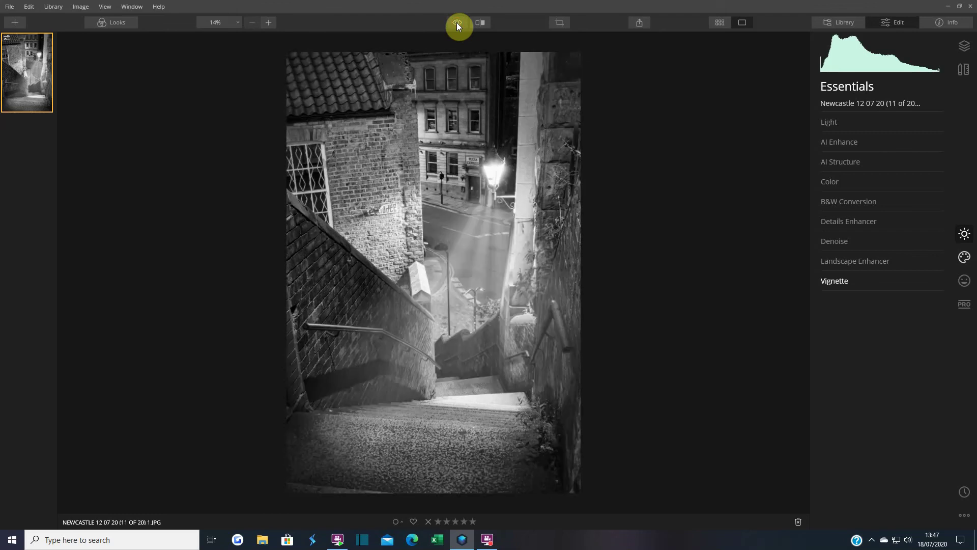